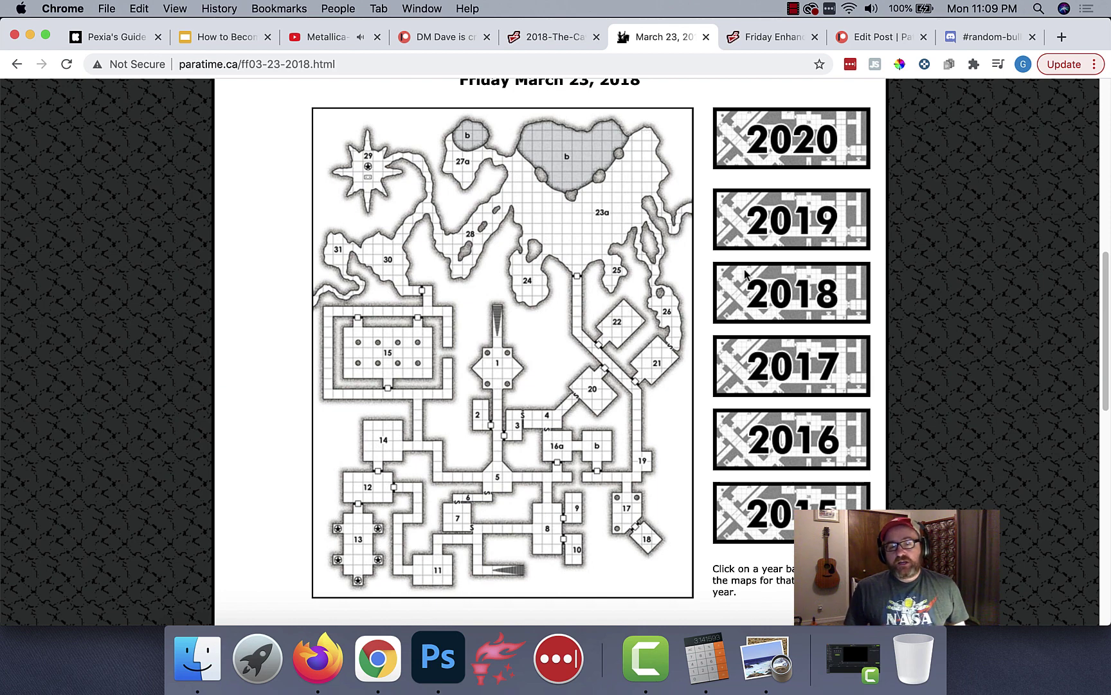
Open the DriveThruRPG product page for the Friday Enhanced Map: March 23, 2018 from the Friday Freebie Maps page.
{"action": "scroll", "coordinate": [535, 295], "scroll_direction": "up", "scroll_amount": 6}
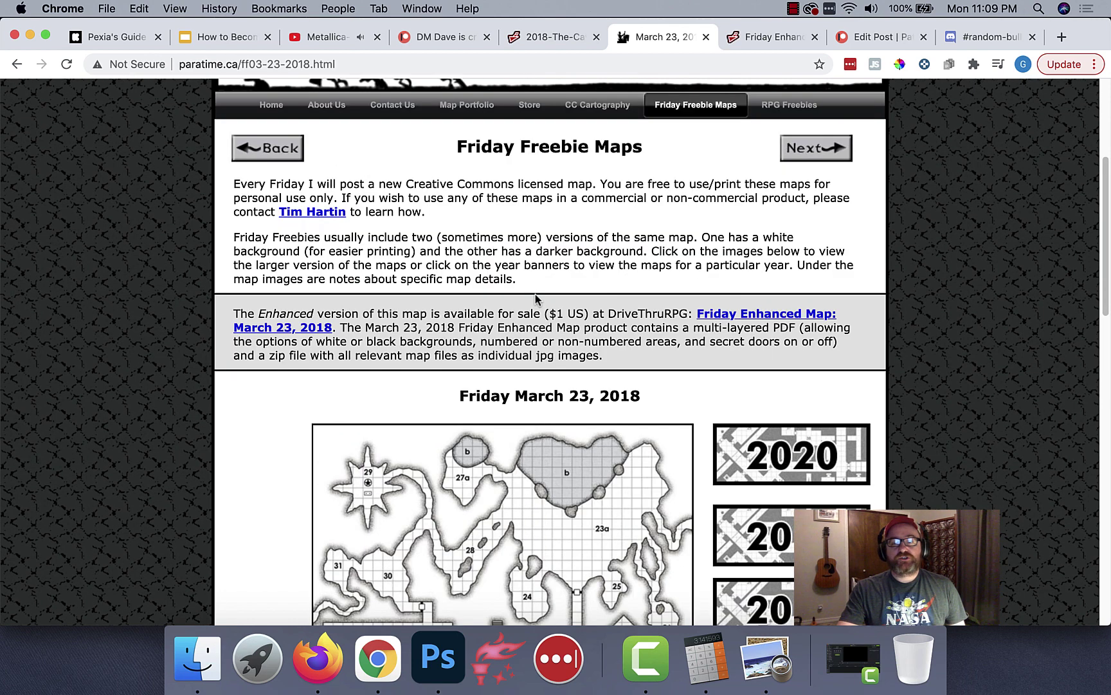
{"action": "scroll", "coordinate": [536, 294], "scroll_direction": "down", "scroll_amount": 5}
{"action": "scroll", "coordinate": [536, 294], "scroll_direction": "up", "scroll_amount": 3}
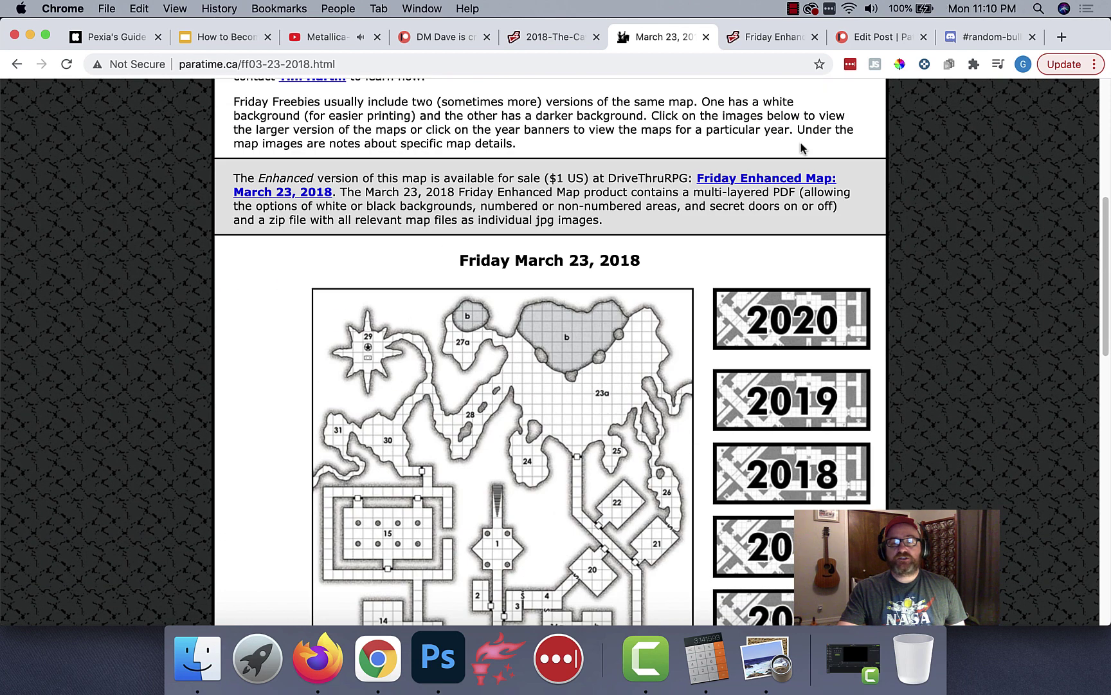
{"action": "left_click", "coordinate": [735, 183]}
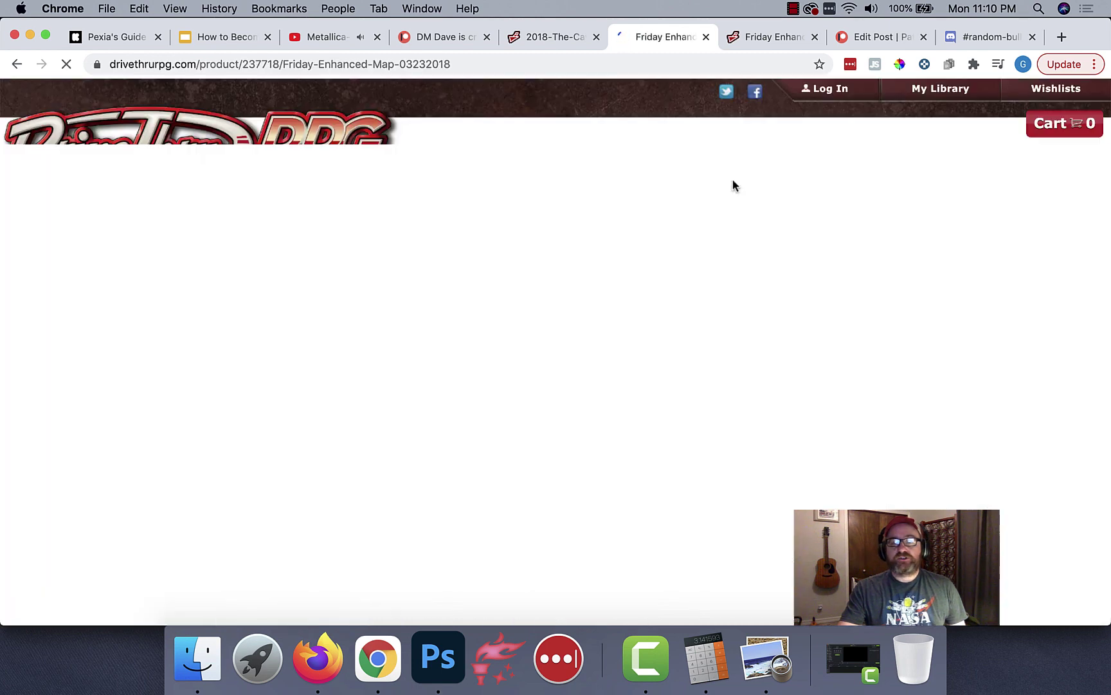
Download 2018-03-23maps.zip from the completed DriveThruRPG order.
{"action": "scroll", "coordinate": [732, 180], "scroll_direction": "down", "scroll_amount": 3}
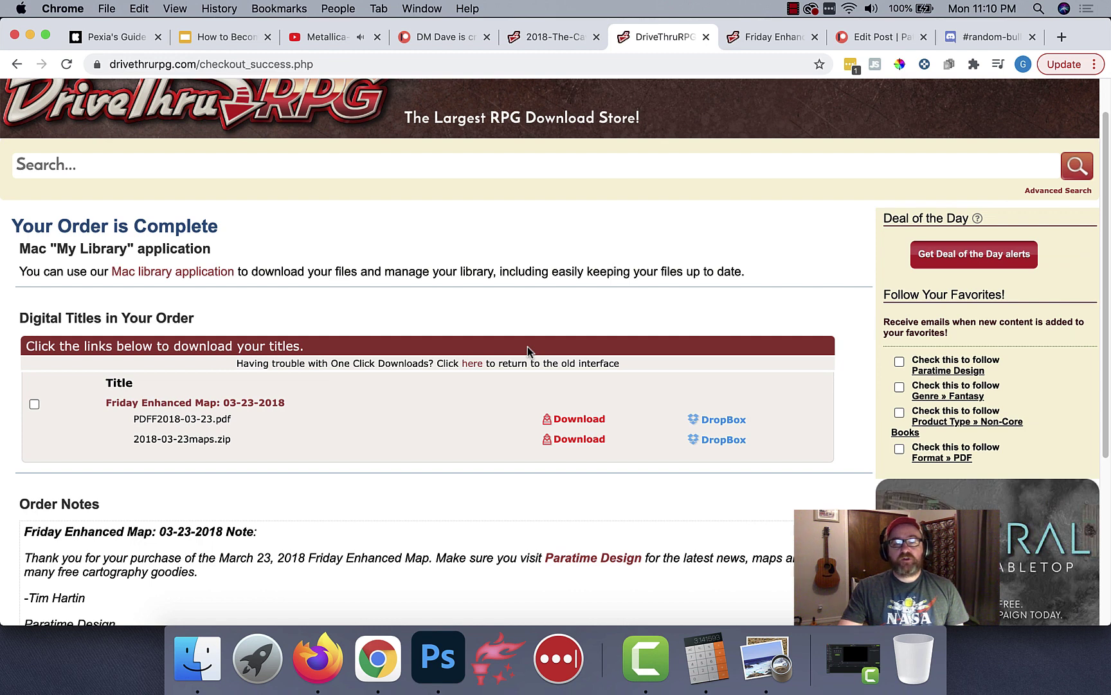
{"action": "scroll", "coordinate": [526, 346], "scroll_direction": "down", "scroll_amount": 1}
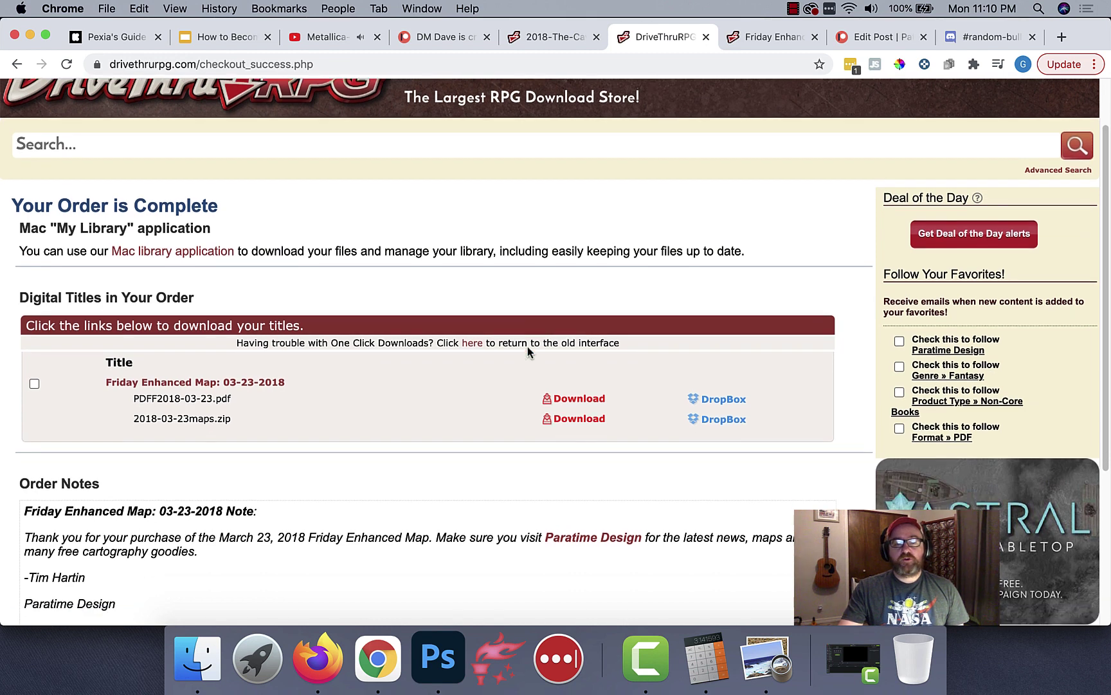
{"action": "left_click", "coordinate": [570, 420]}
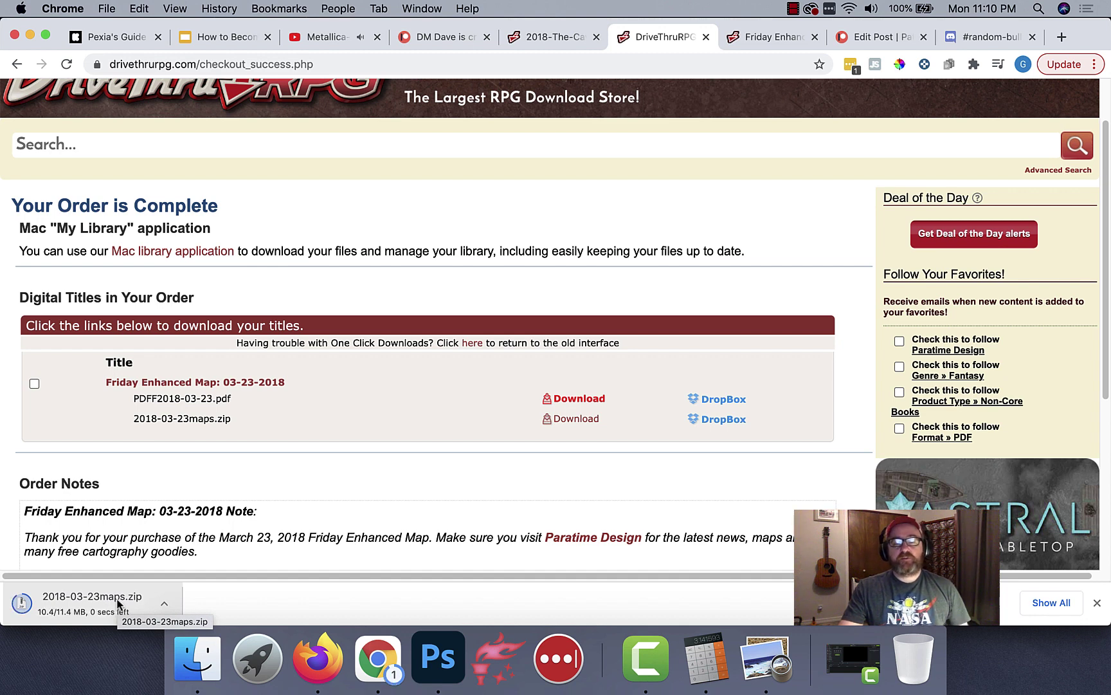
Open the downloaded map archive and view the white-background map dungeon-entrance-004-dungeon-wh-#sd.jpg.
{"action": "left_click", "coordinate": [117, 604]}
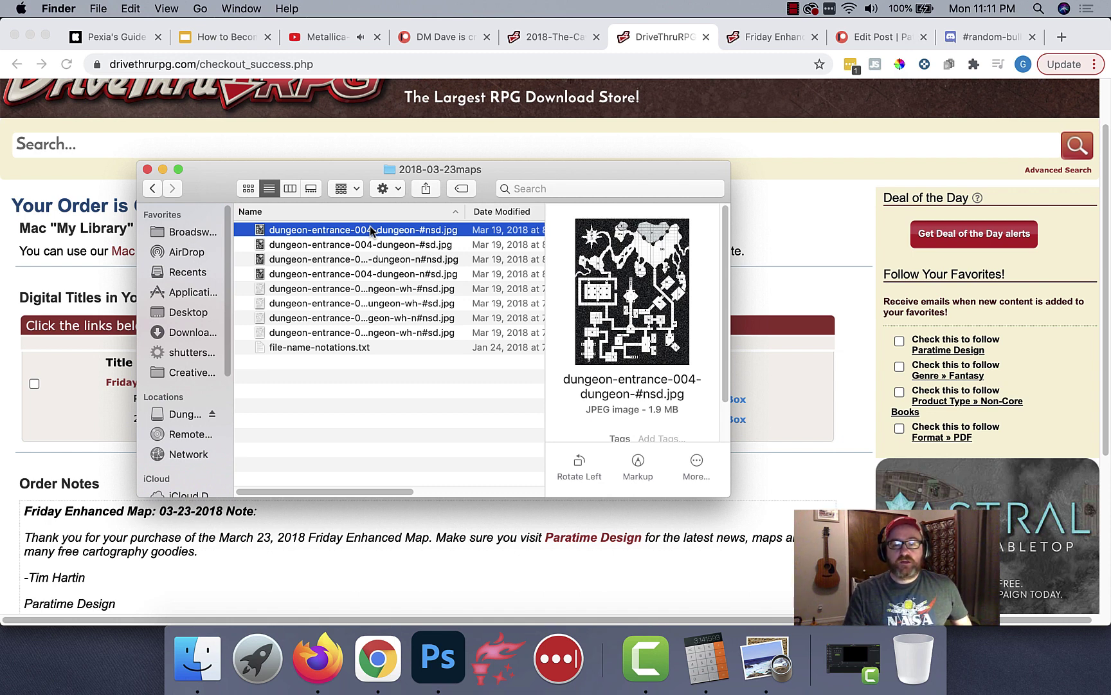
{"action": "key", "text": "Down"}
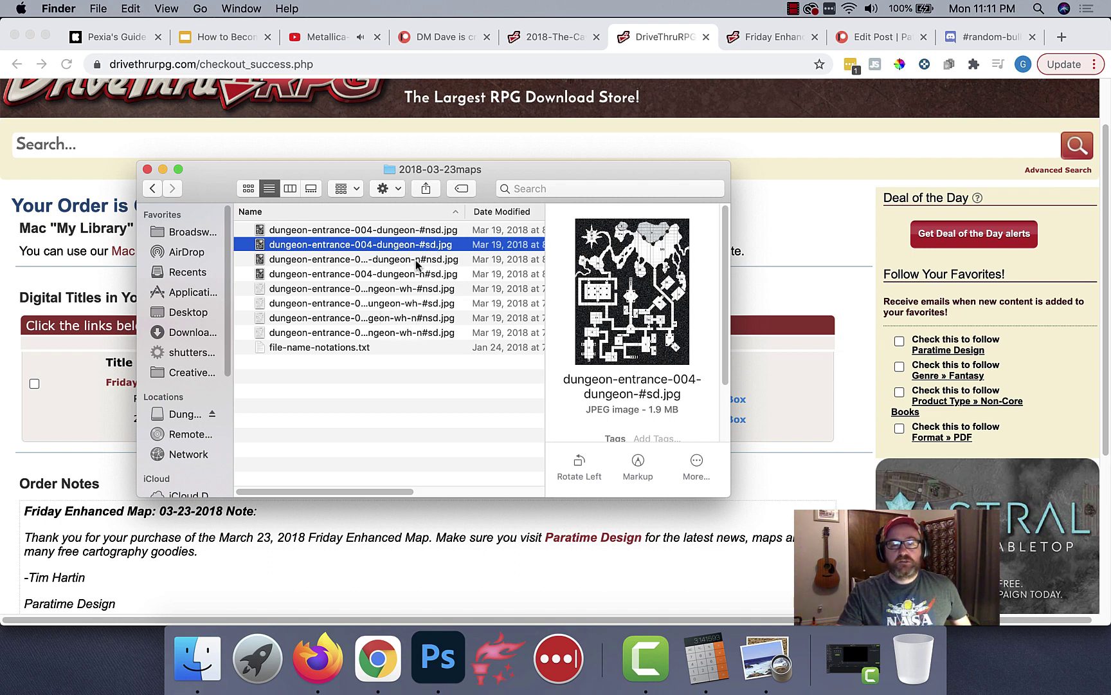
{"action": "double_click", "coordinate": [418, 303]}
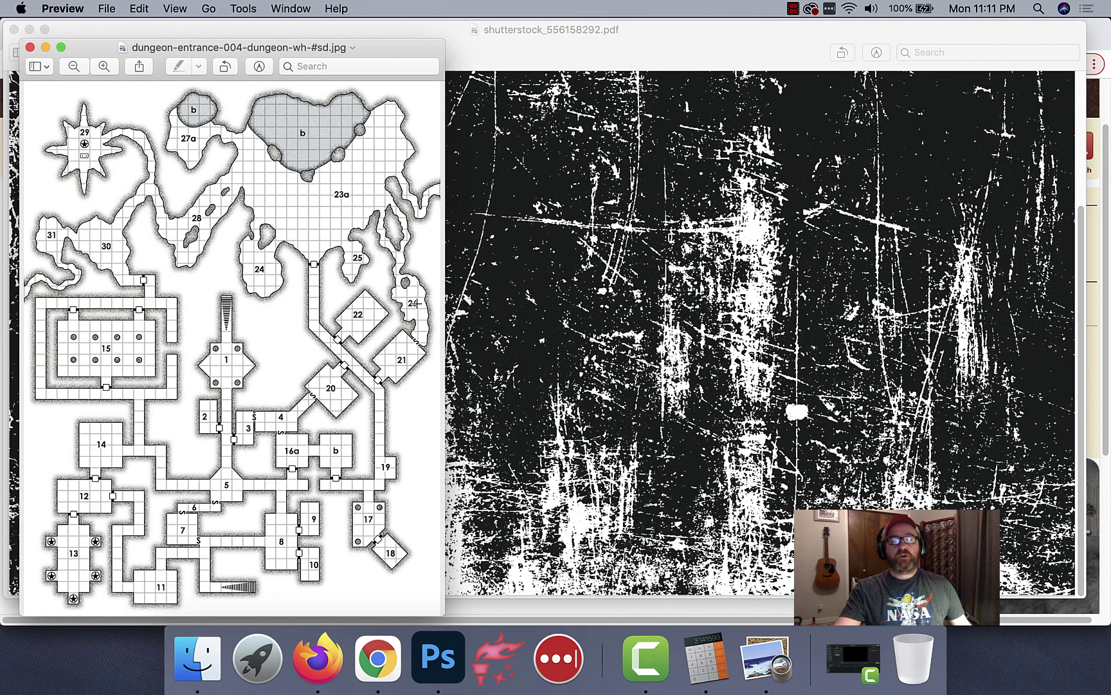
Switch to Photoshop, paste the copied dungeon map into a new document, and check it against the grid overlay.
{"action": "left_click", "coordinate": [440, 650]}
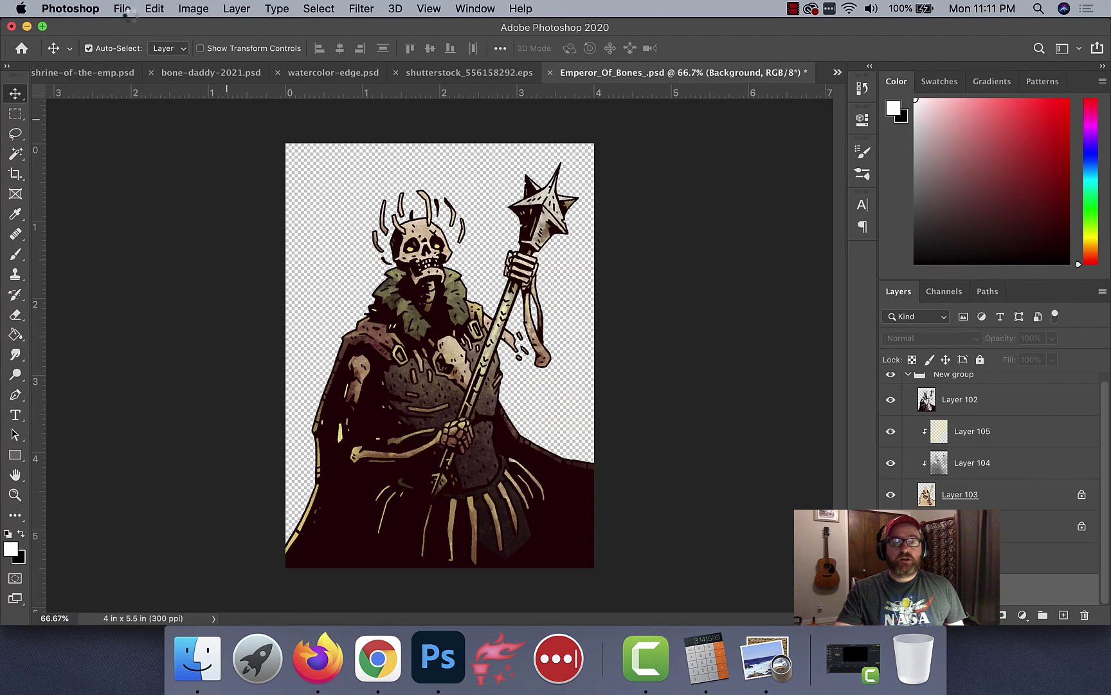
{"action": "left_click", "coordinate": [123, 9]}
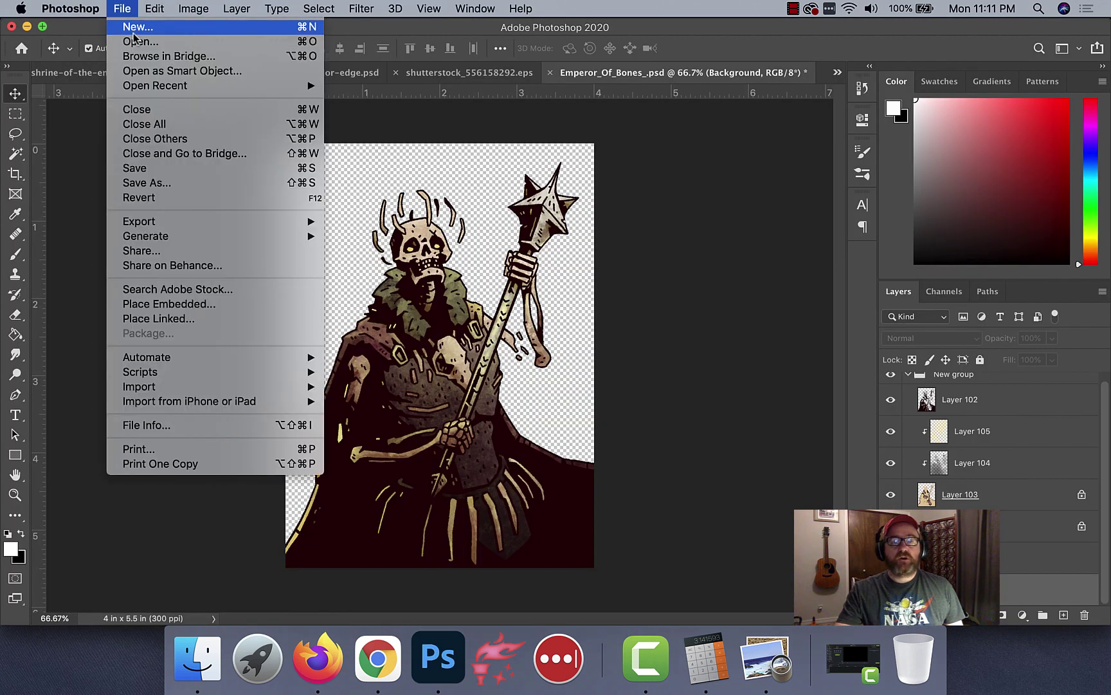
{"action": "left_click", "coordinate": [134, 33]}
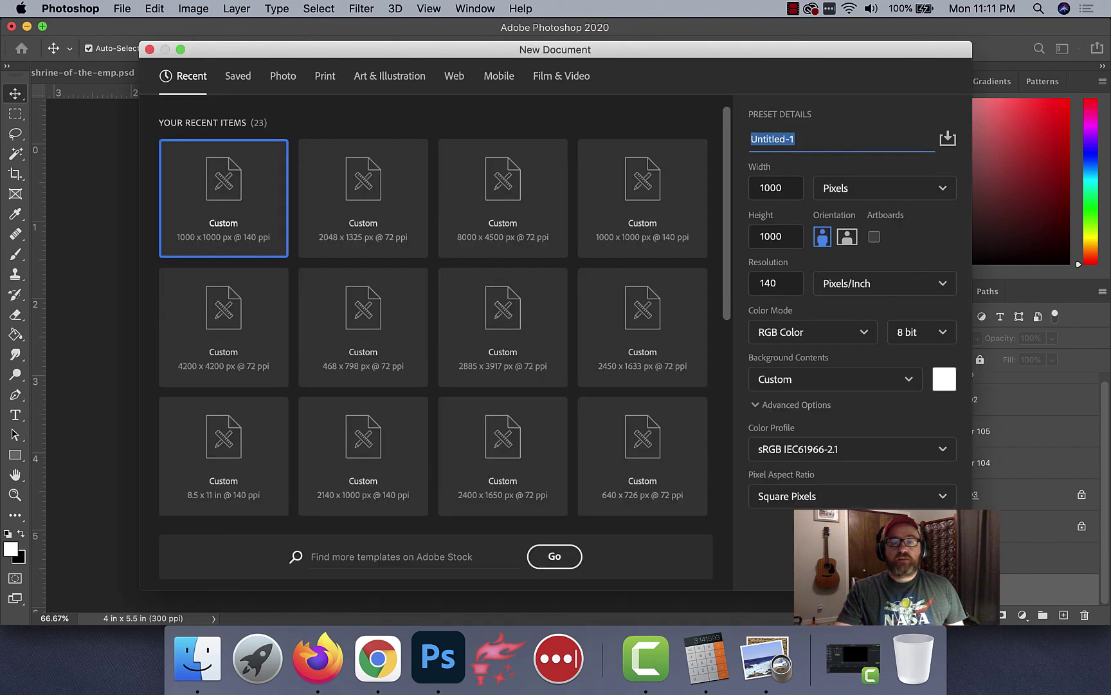
{"action": "key", "text": "Return"}
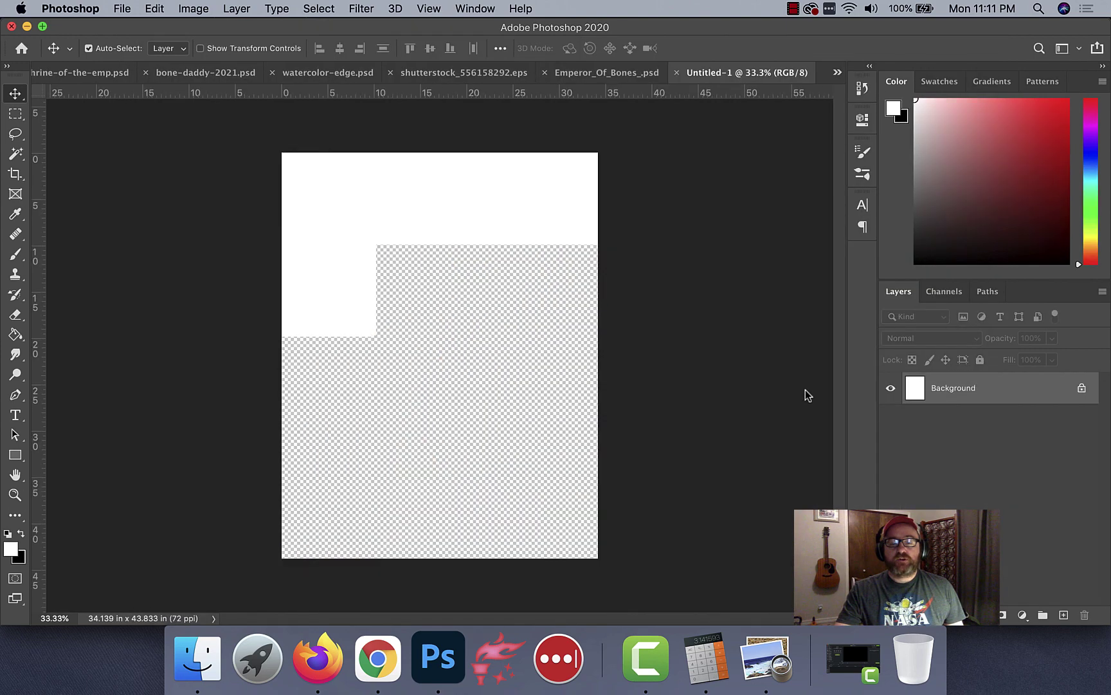
{"action": "key", "text": "super+v"}
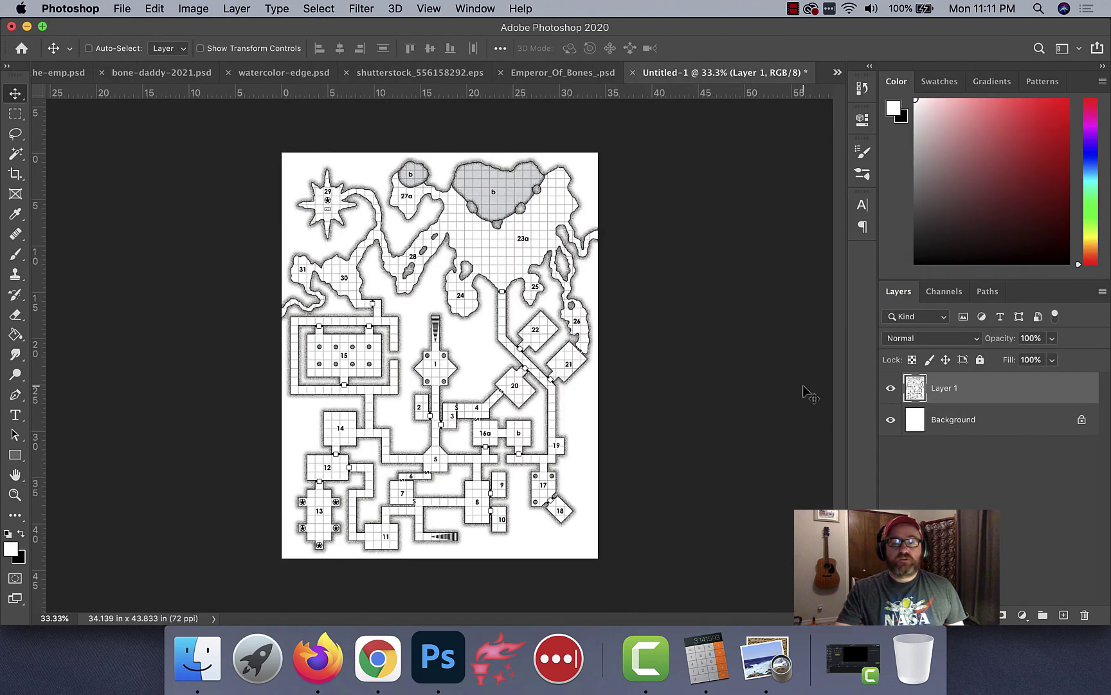
{"action": "key", "text": "super+apostrophe"}
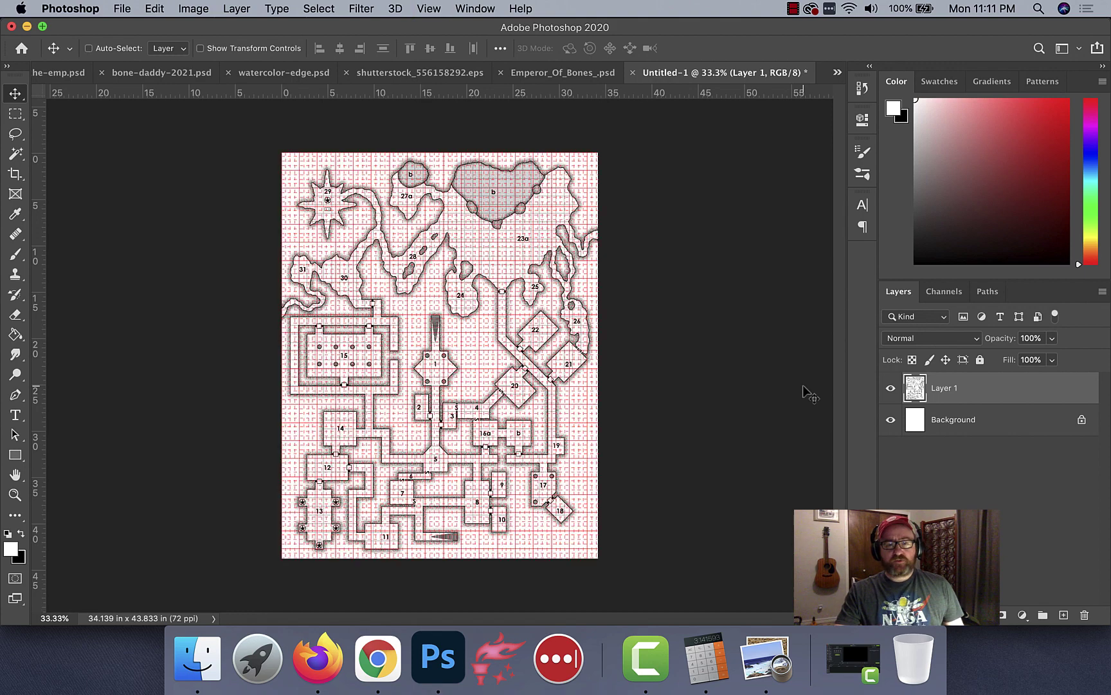
{"action": "key", "text": "super+apostrophe"}
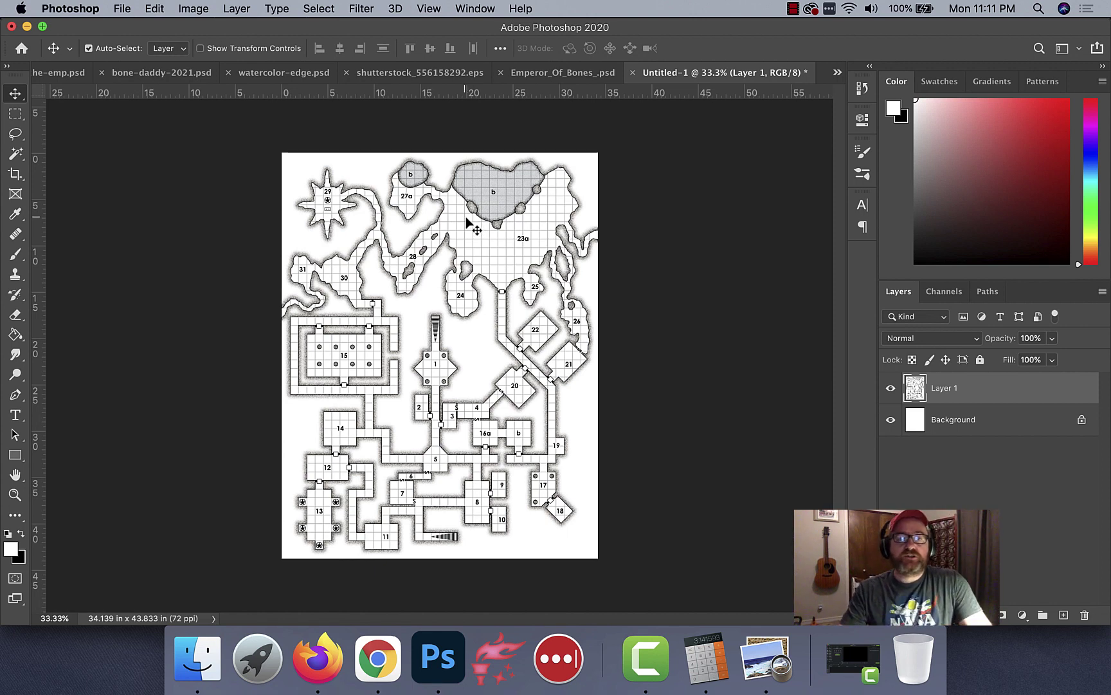
{"action": "left_click", "coordinate": [191, 9]}
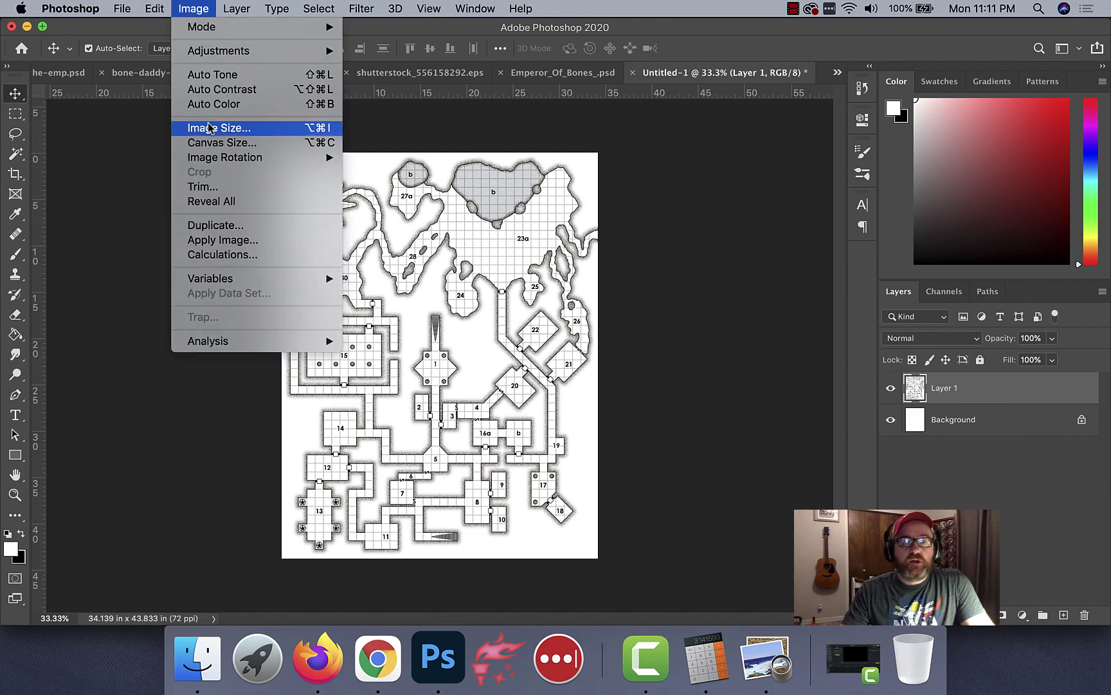
{"action": "left_click", "coordinate": [217, 143]}
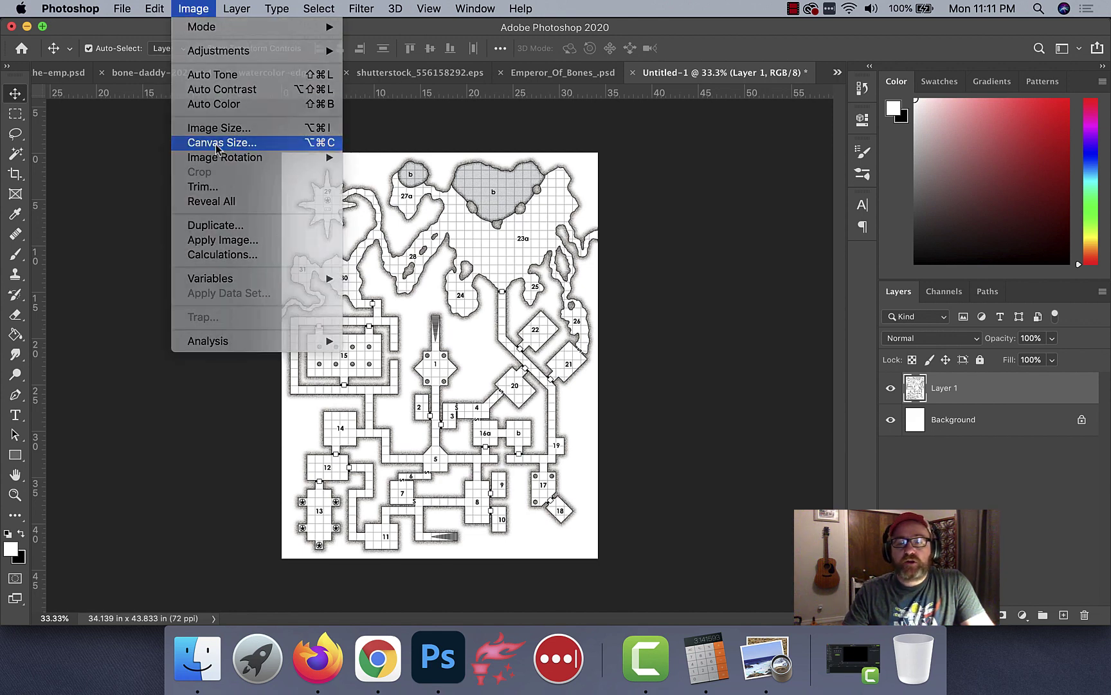
{"action": "left_click", "coordinate": [727, 244]}
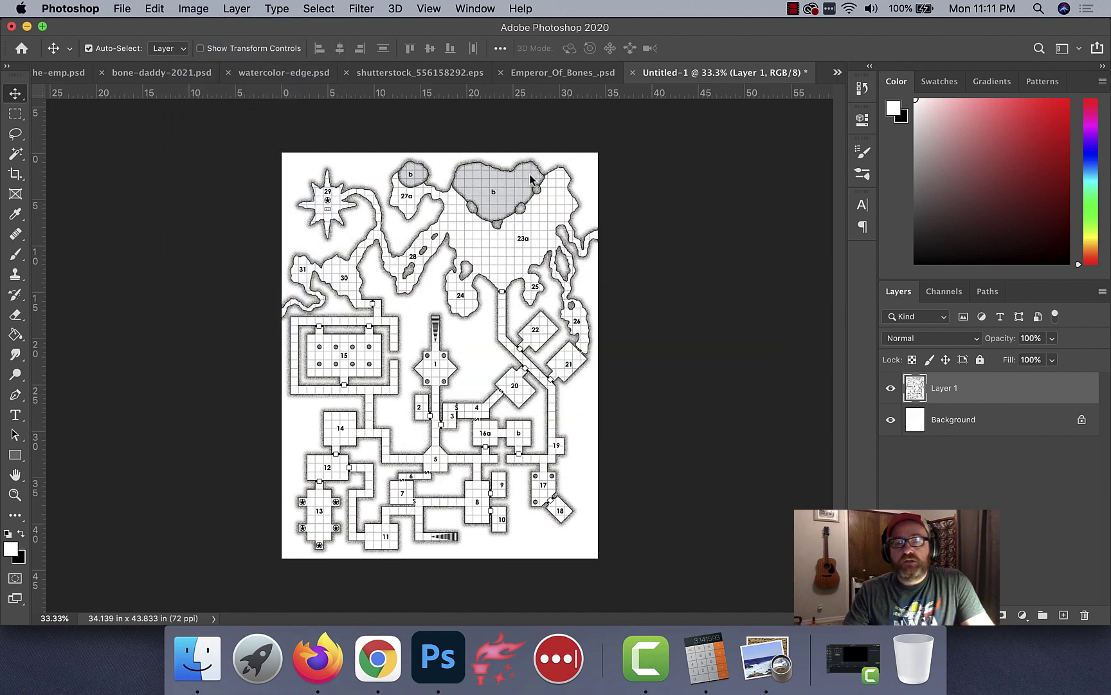
{"action": "left_click", "coordinate": [193, 8]}
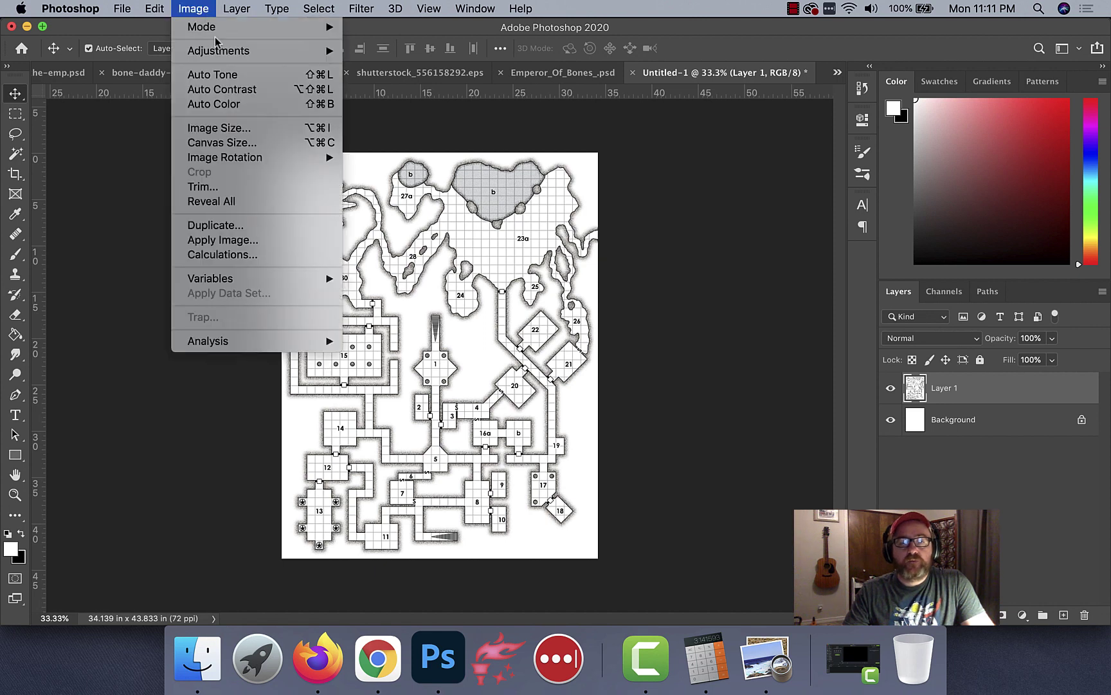
{"action": "left_click", "coordinate": [218, 127]}
{"action": "left_click", "coordinate": [553, 260]}
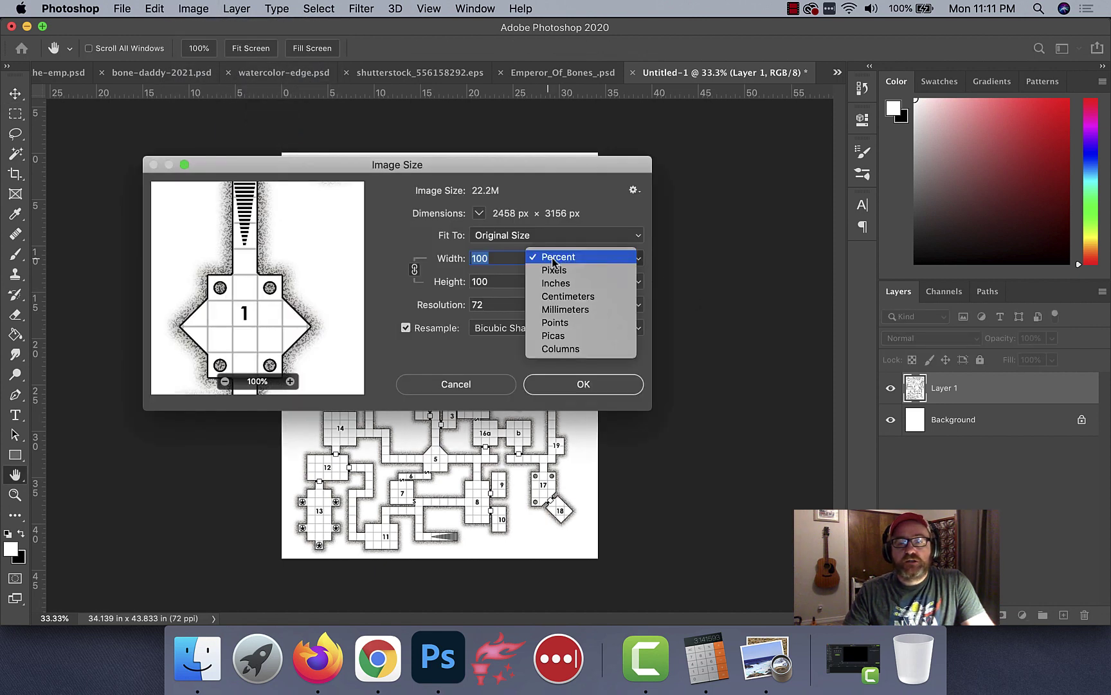
{"action": "left_click", "coordinate": [555, 270]}
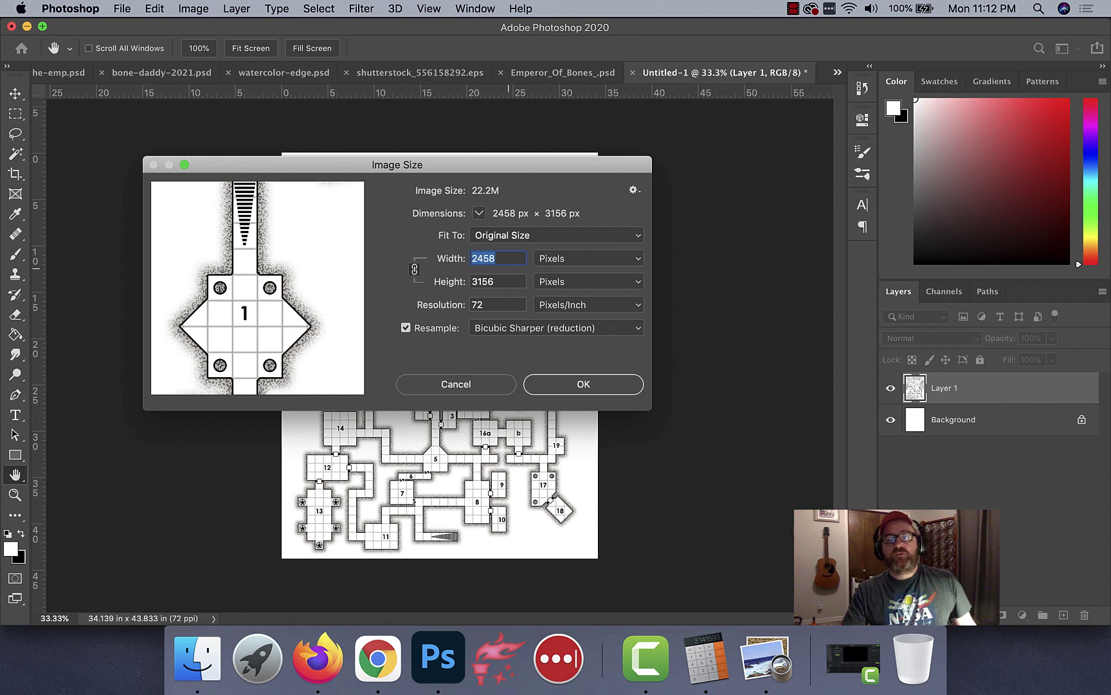
{"action": "type", "text": "2660"}
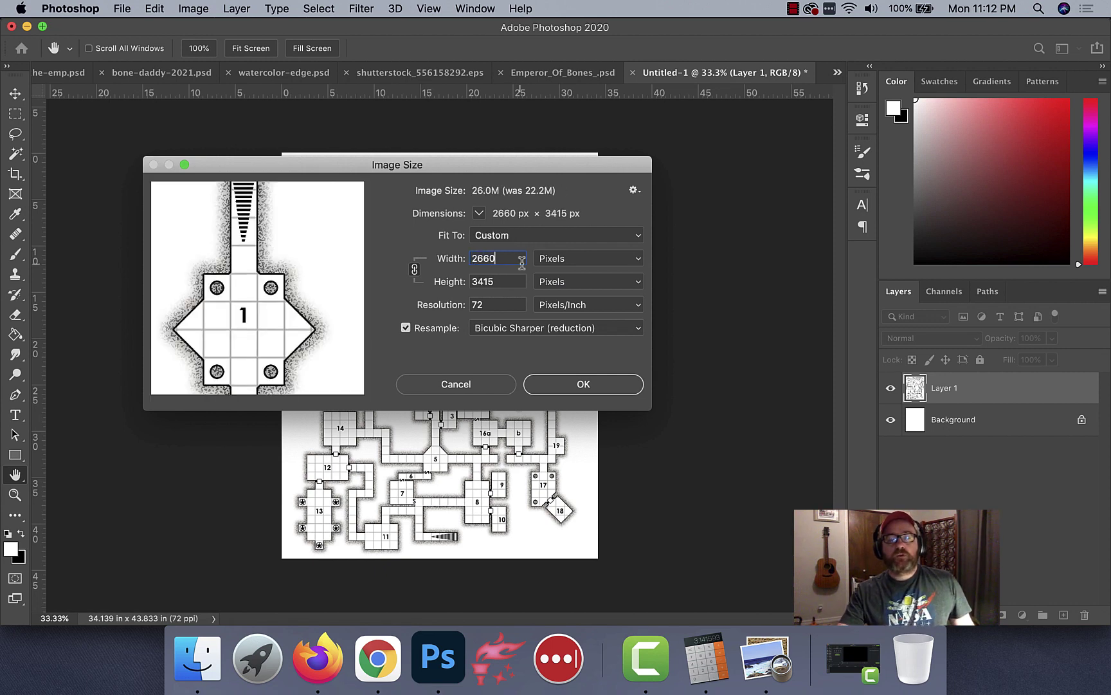
{"action": "left_click", "coordinate": [441, 390]}
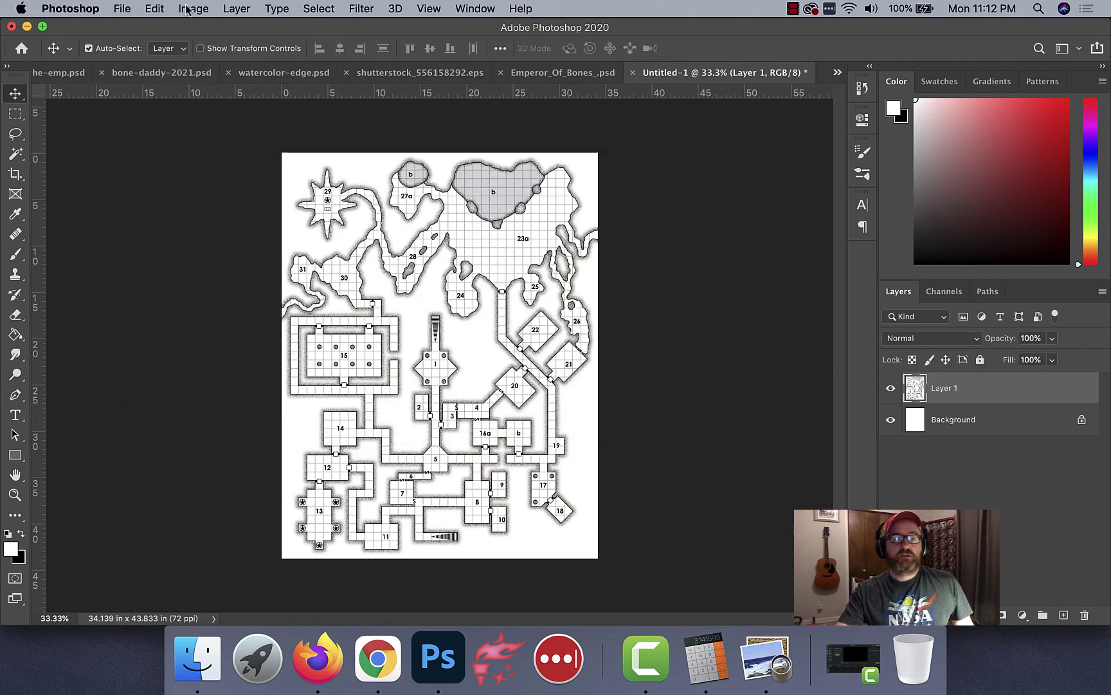
Set the canvas size to 2660 pixels wide by 3290 pixels high, keeping the map centred.
{"action": "left_click", "coordinate": [193, 9]}
{"action": "left_click", "coordinate": [222, 143]}
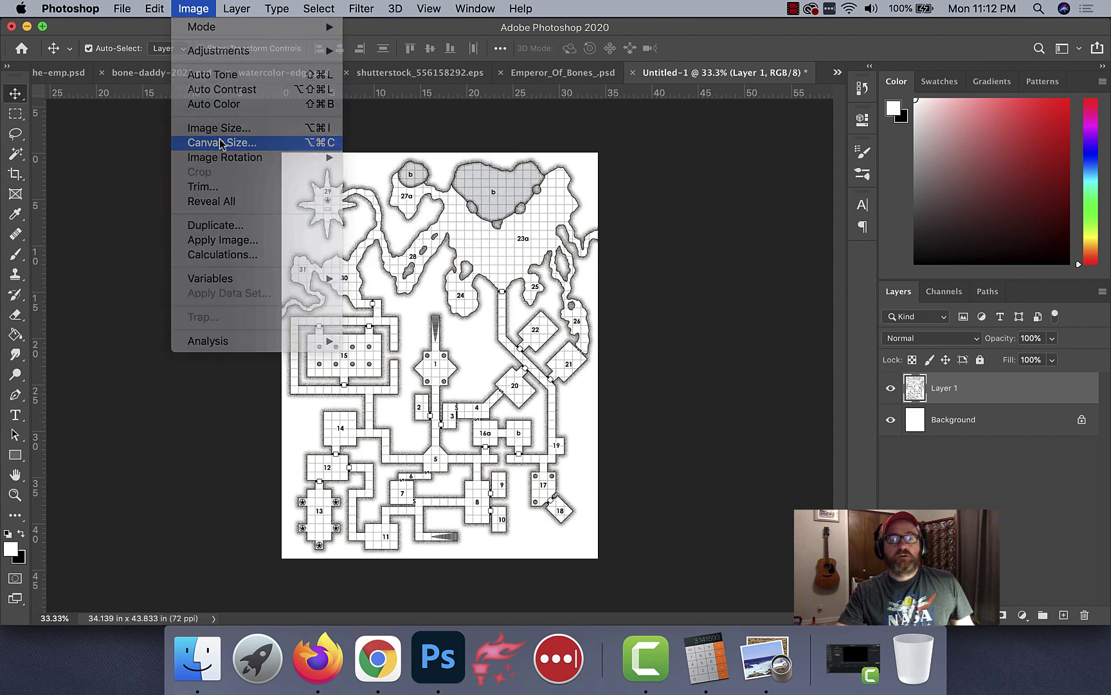
{"action": "left_click", "coordinate": [648, 288]}
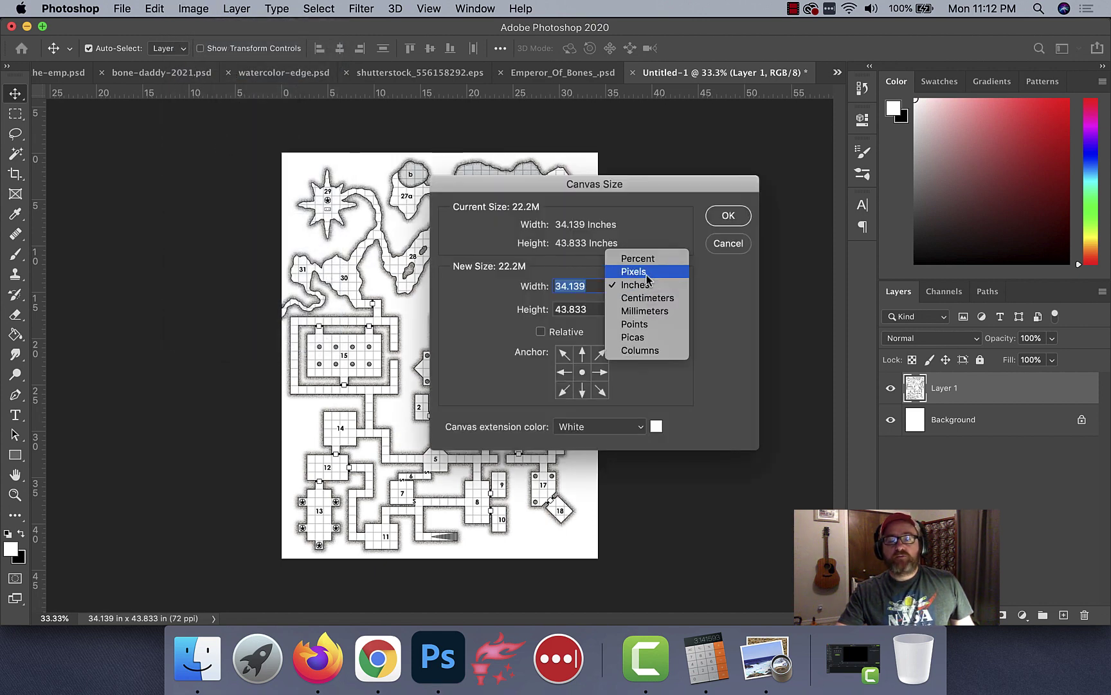
{"action": "left_click", "coordinate": [647, 276]}
{"action": "type", "text": "2"}
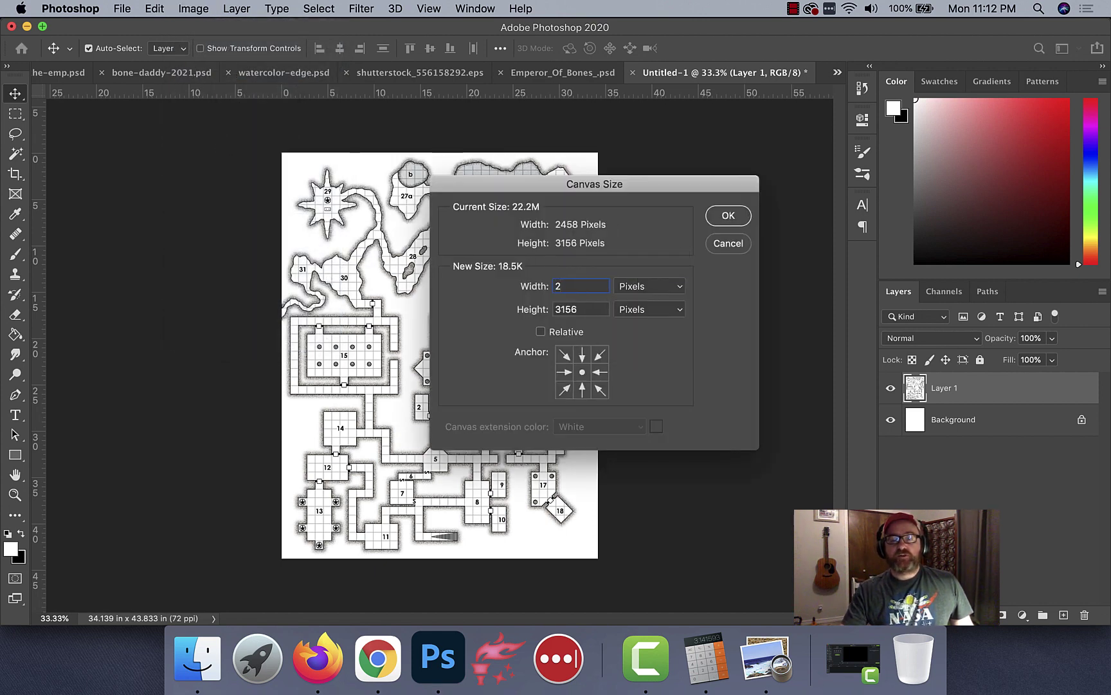
{"action": "type", "text": "660"}
{"action": "key", "text": "Tab"}
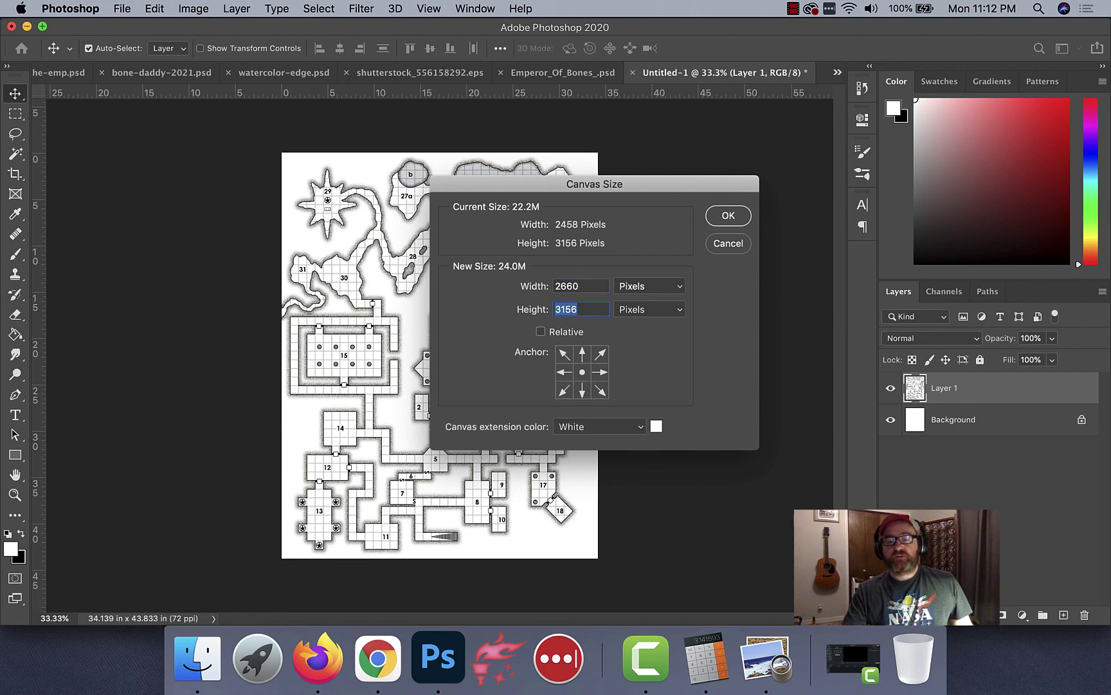
{"action": "type", "text": "3290"}
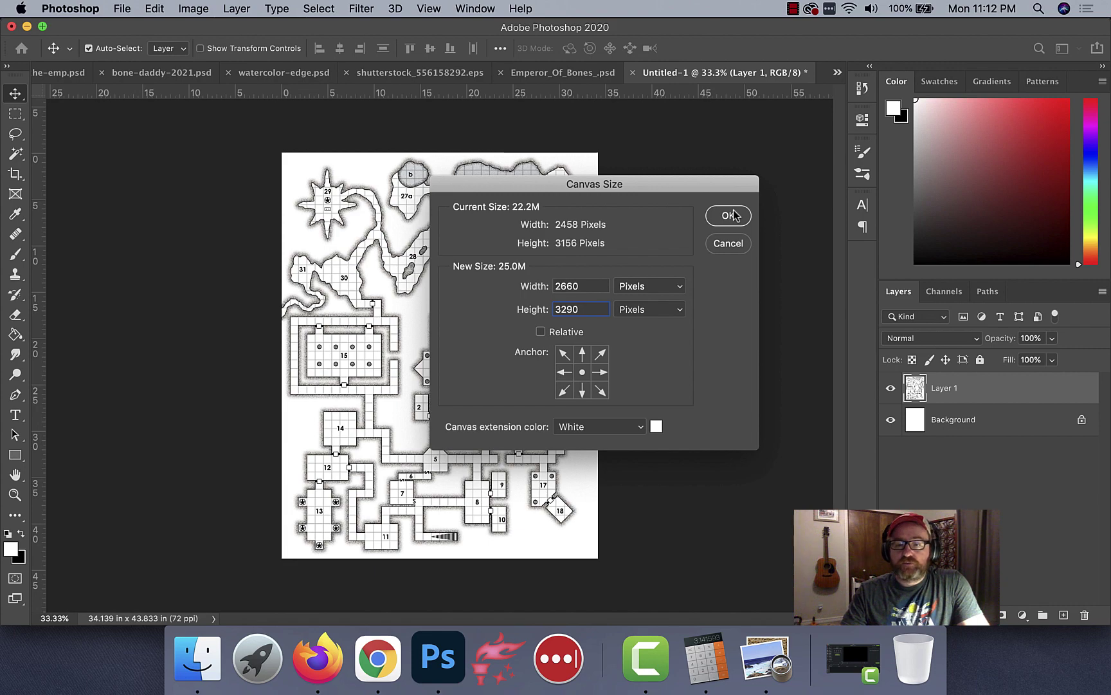
{"action": "left_click", "coordinate": [733, 215]}
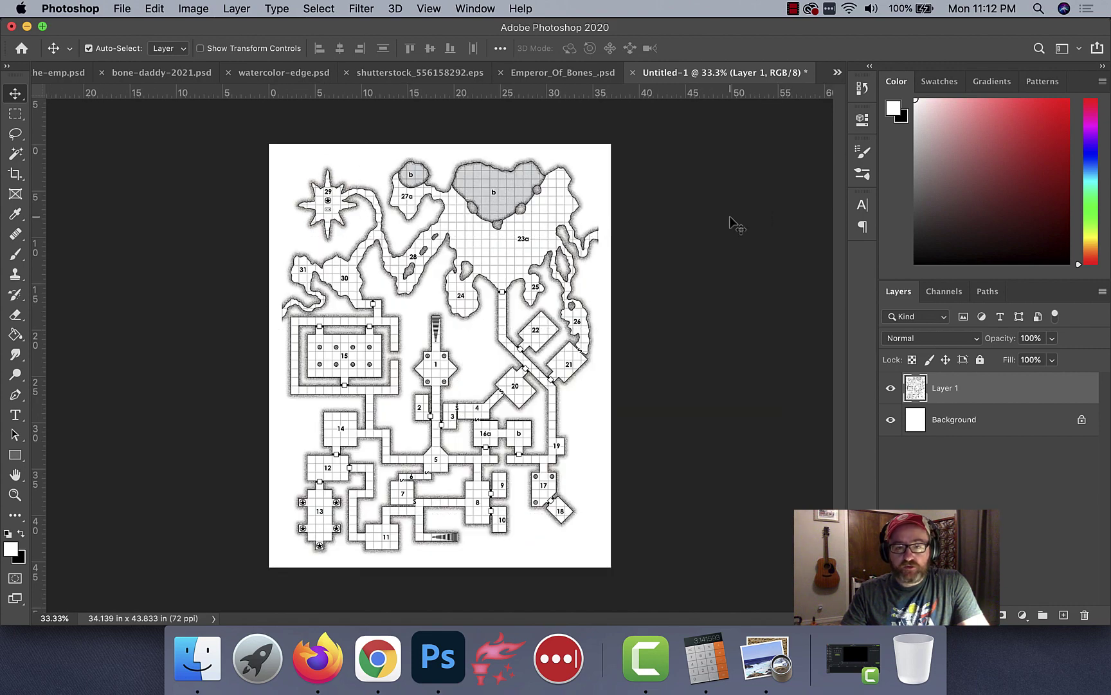
Hide the Background layer and scale the map on Layer 1 to 108.50% with its proportions linked.
{"action": "left_click", "coordinate": [891, 420]}
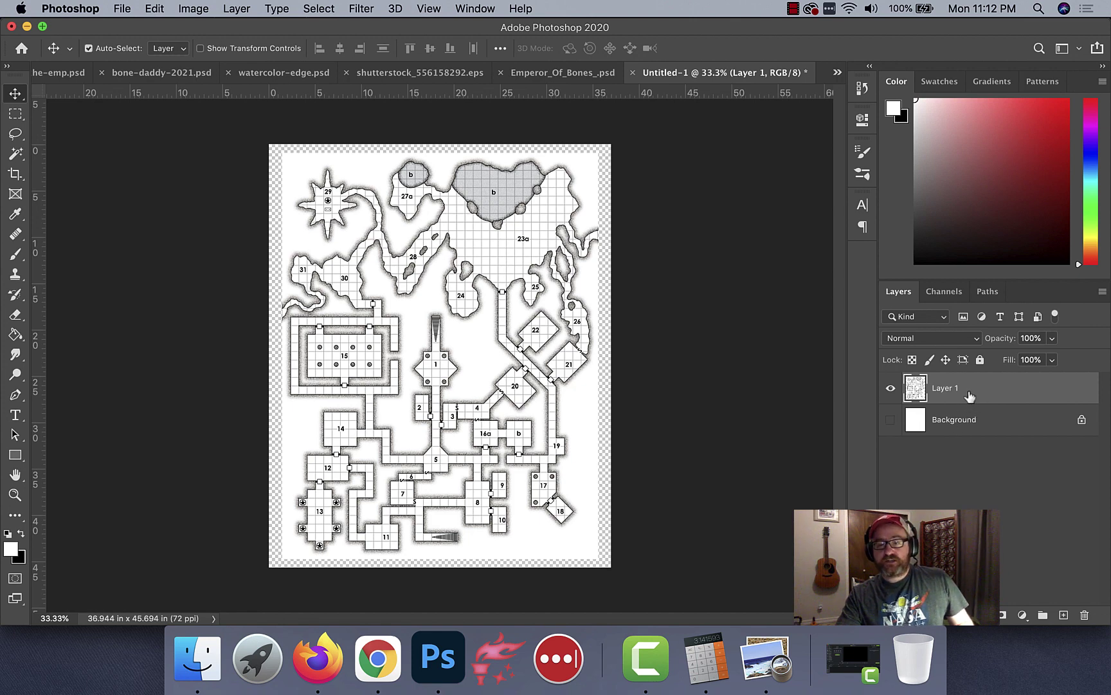
{"action": "key", "text": "super+t"}
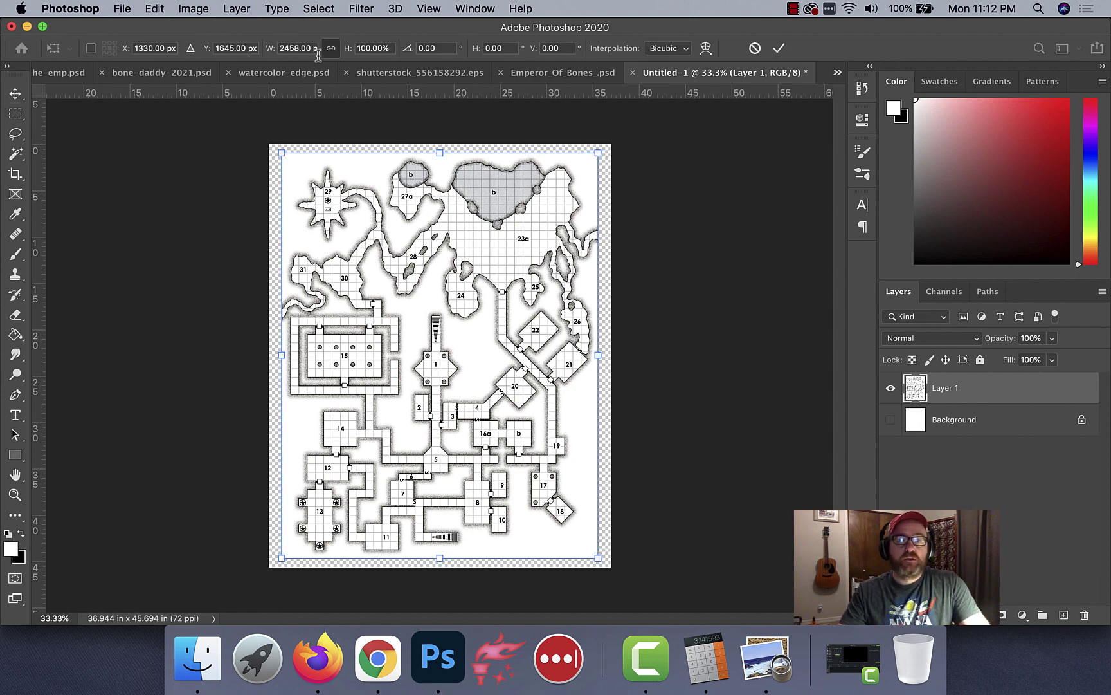
{"action": "left_click", "coordinate": [311, 50]}
{"action": "type", "text": "108.5"}
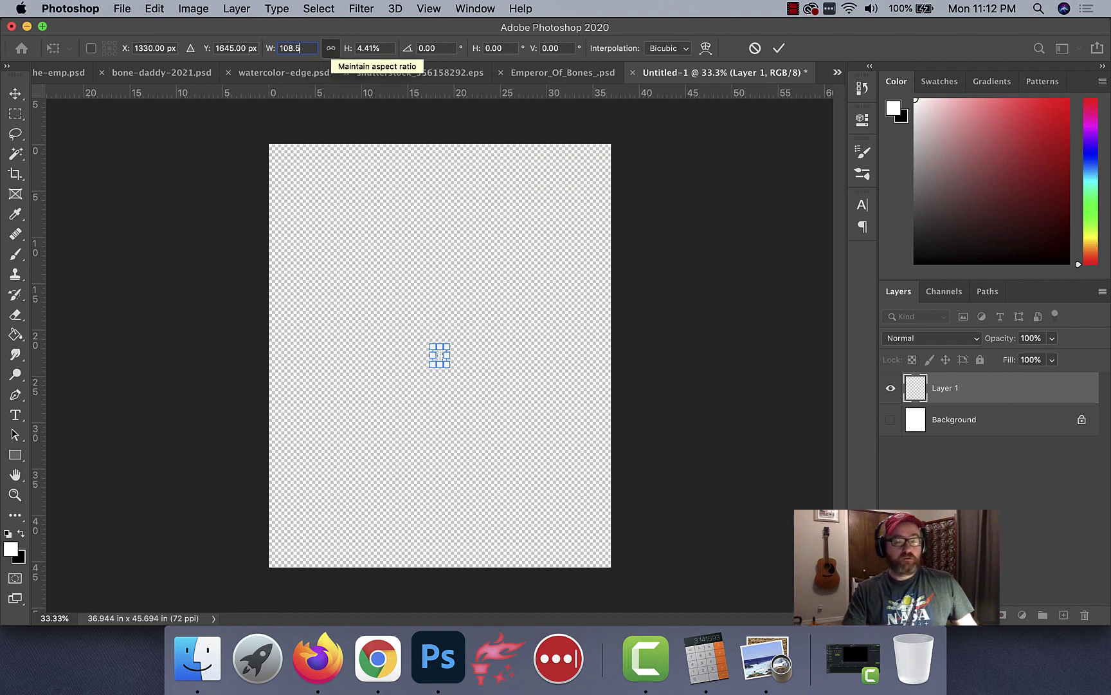
{"action": "type", "text": "0%"}
{"action": "key", "text": "Tab"}
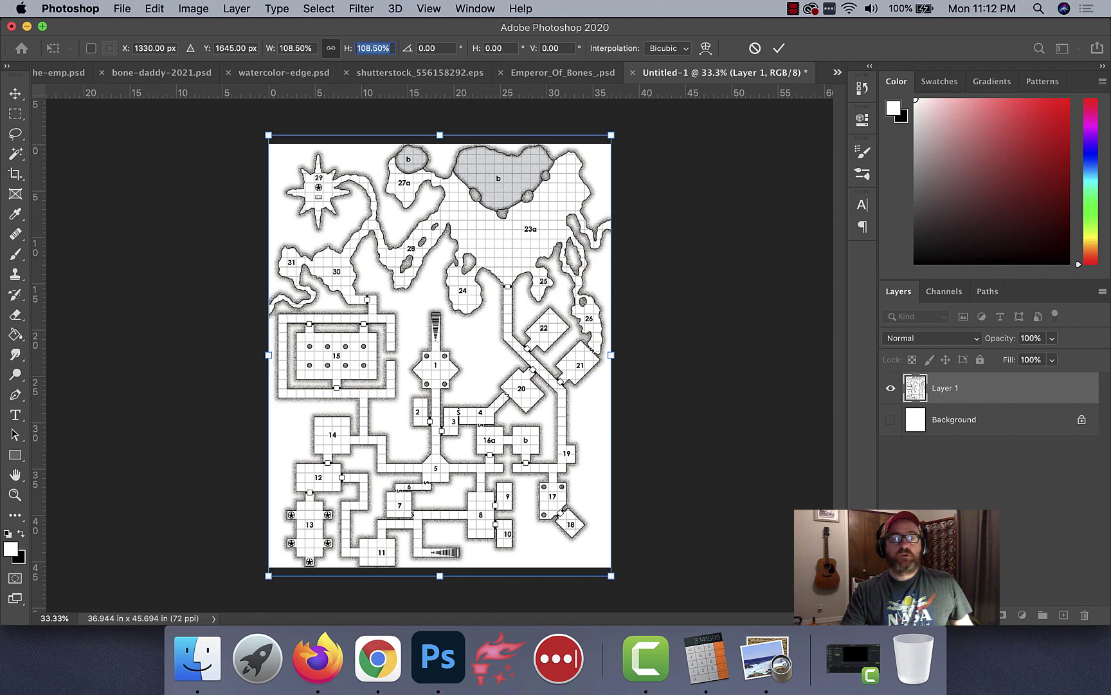
Unlink the scaling proportions and stretch the map layer to 108.5% width and 104.5% height so it fills the canvas.
{"action": "type", "text": "10%"}
{"action": "key", "text": "Return"}
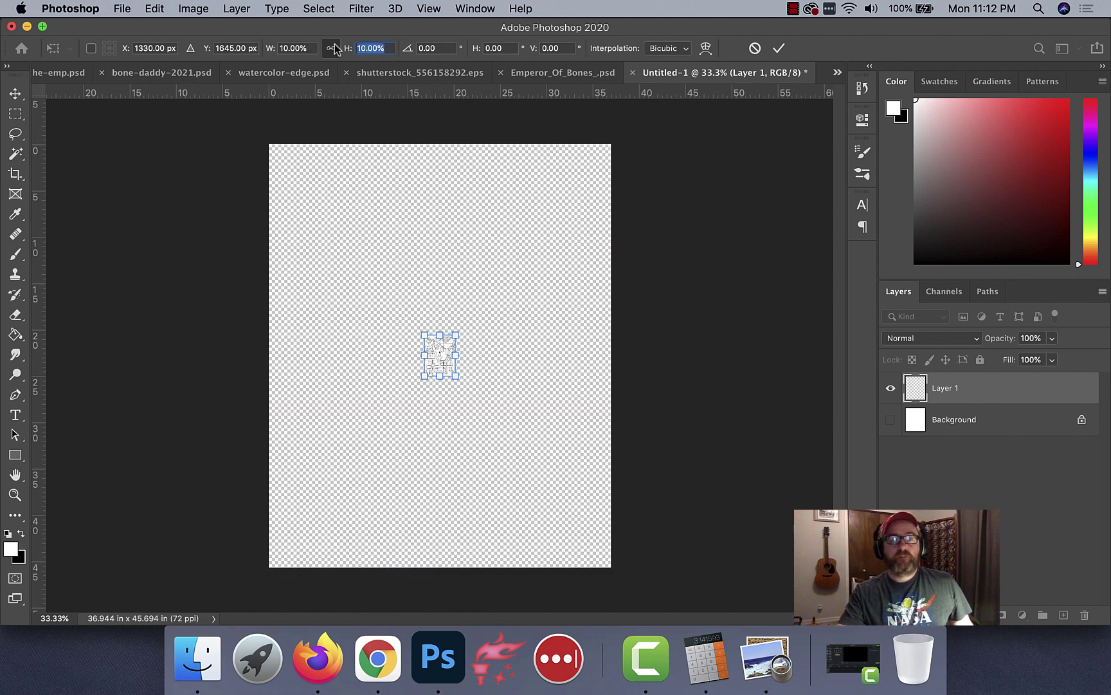
{"action": "left_click", "coordinate": [332, 49]}
{"action": "type", "text": "104.5"}
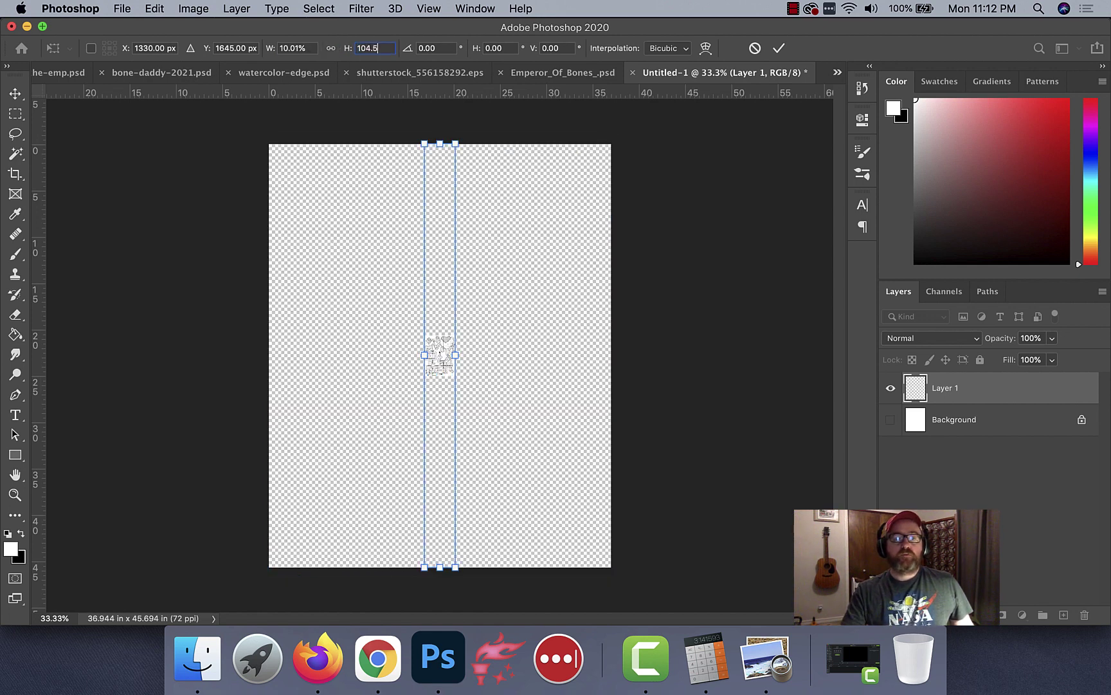
{"action": "left_click", "coordinate": [305, 48]}
{"action": "type", "text": "108.5"}
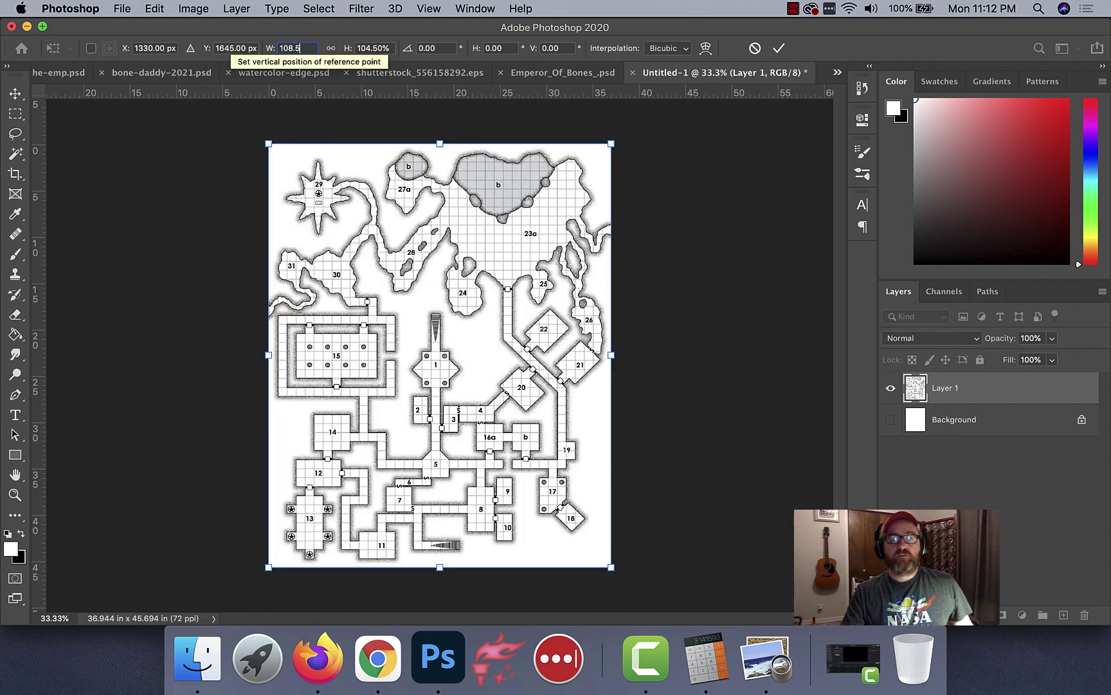
{"action": "key", "text": "Return"}
{"action": "key", "text": "Return"}
Examine the stretched map's squares up close against the grid overlay, and hide the overlay when finished.
{"action": "key", "text": "super+apostrophe"}
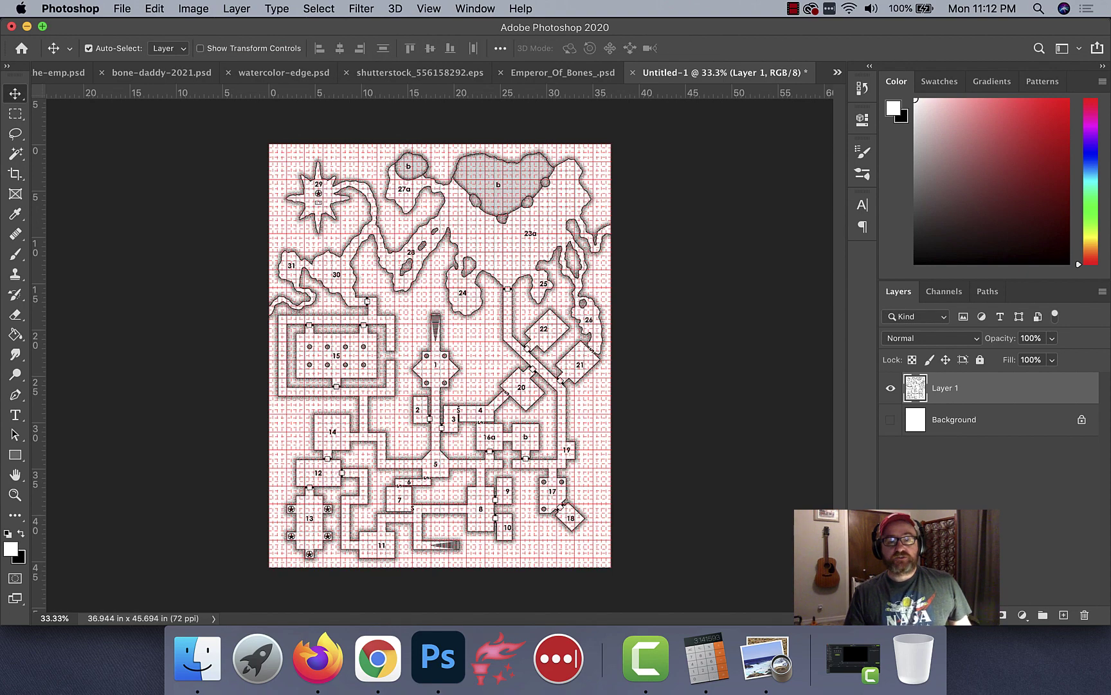
{"action": "key", "text": "super+equal"}
{"action": "key", "text": "super+equal"}
{"action": "key", "text": "super+equal"}
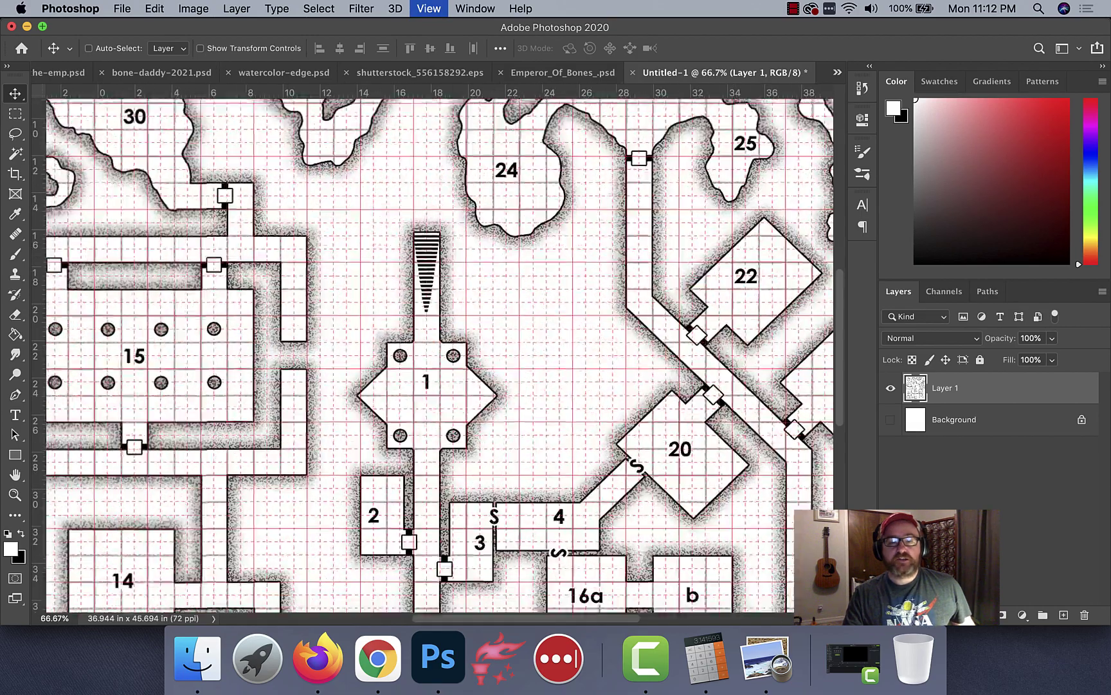
{"action": "key", "text": "super+equal"}
{"action": "key", "text": "super+minus"}
{"action": "key", "text": "super+minus"}
{"action": "key", "text": "super+minus"}
{"action": "key", "text": "super+minus"}
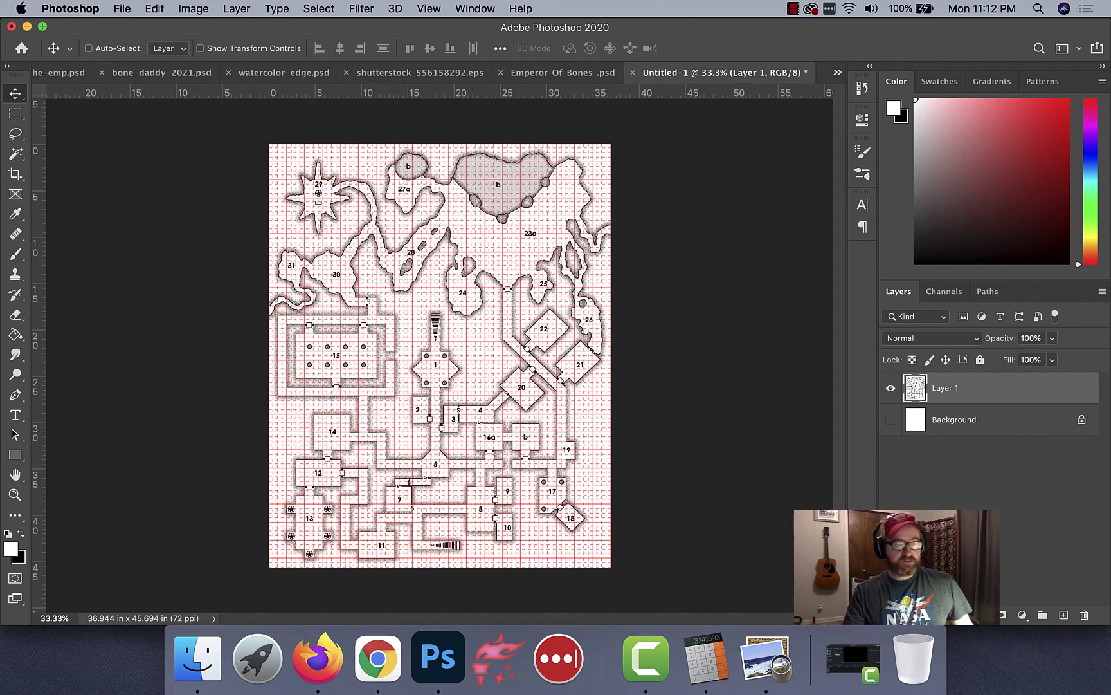
{"action": "key", "text": "super+apostrophe"}
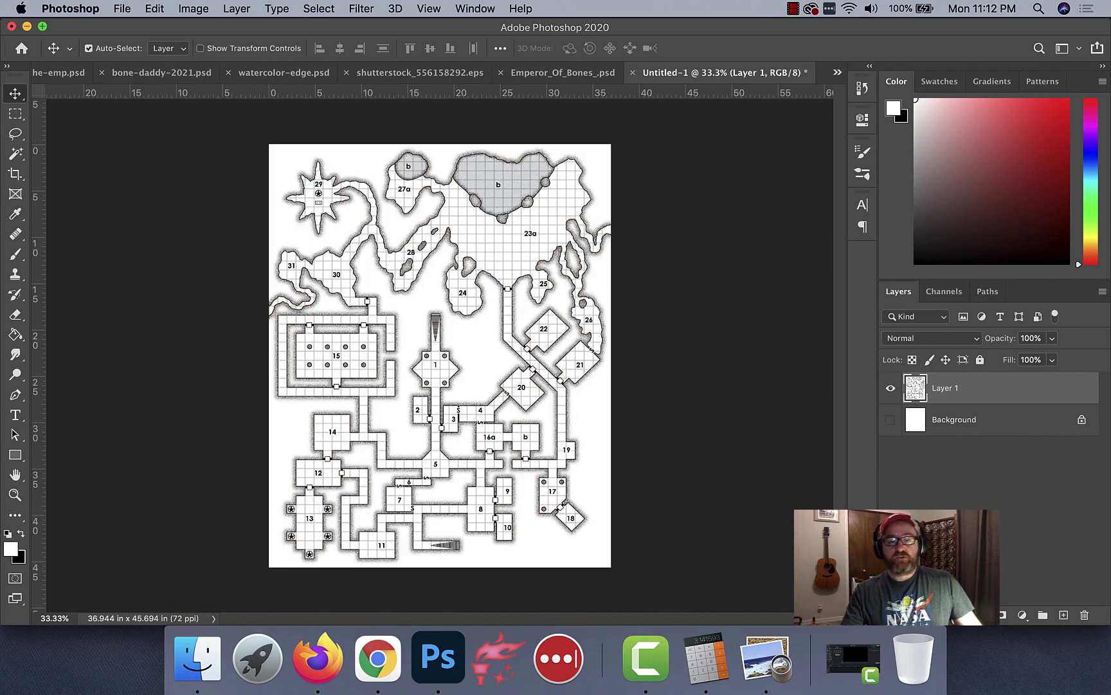
Resize the whole image to 200 percent in width and height, giving 5320 × 6580 pixels.
{"action": "left_click", "coordinate": [193, 9]}
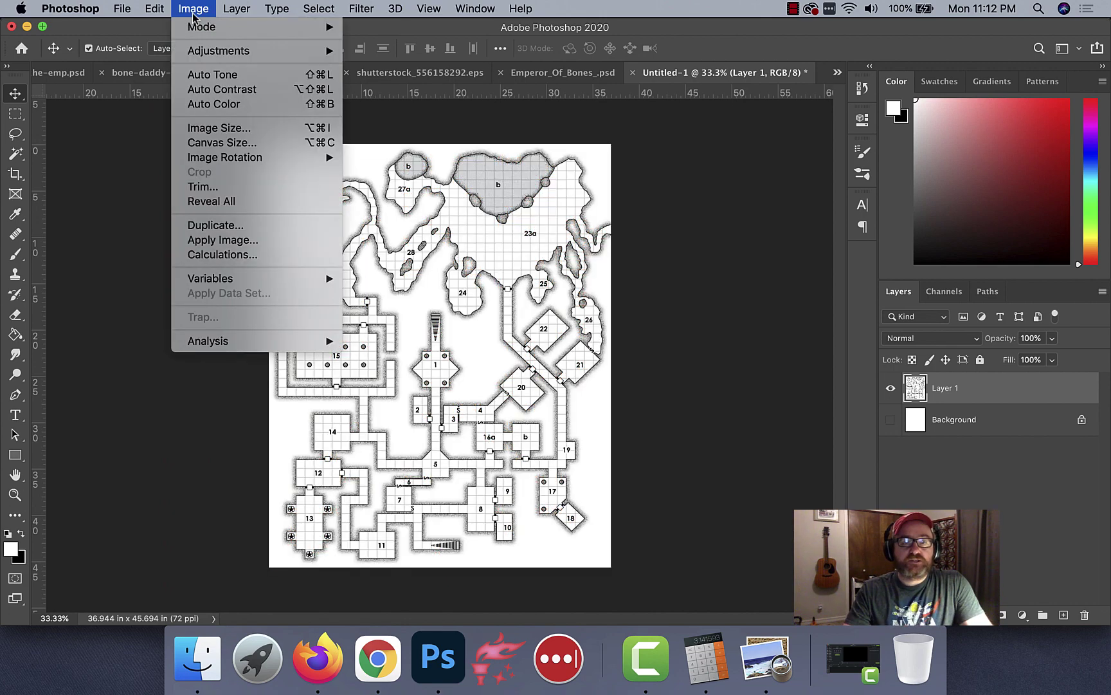
{"action": "left_click", "coordinate": [218, 131]}
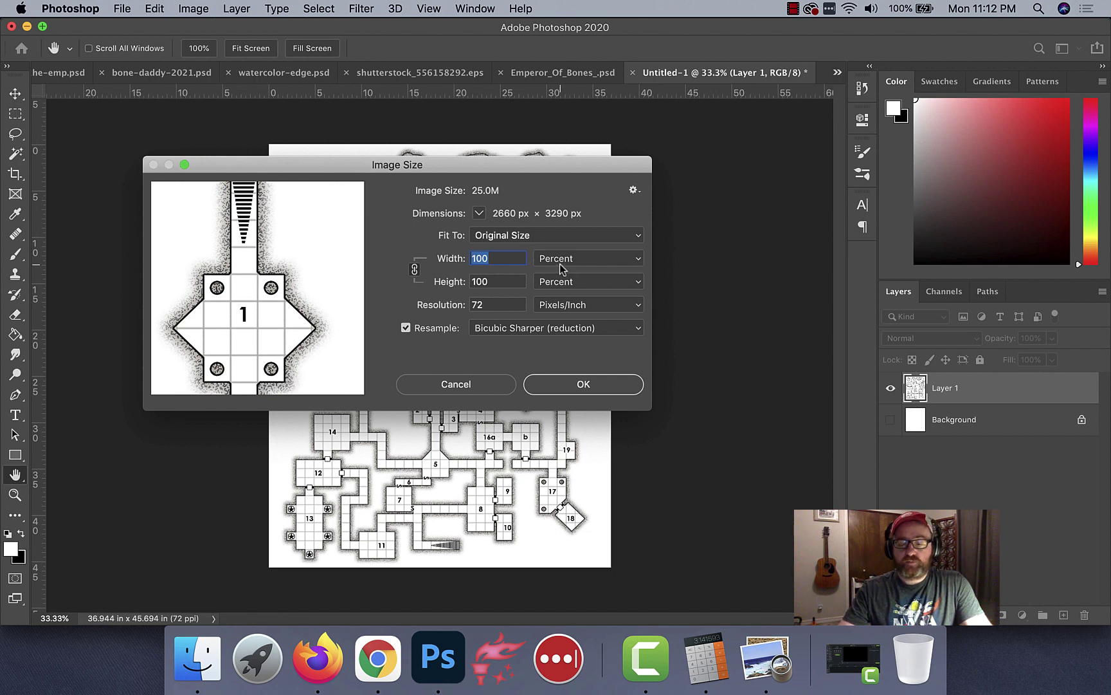
{"action": "type", "text": "20"}
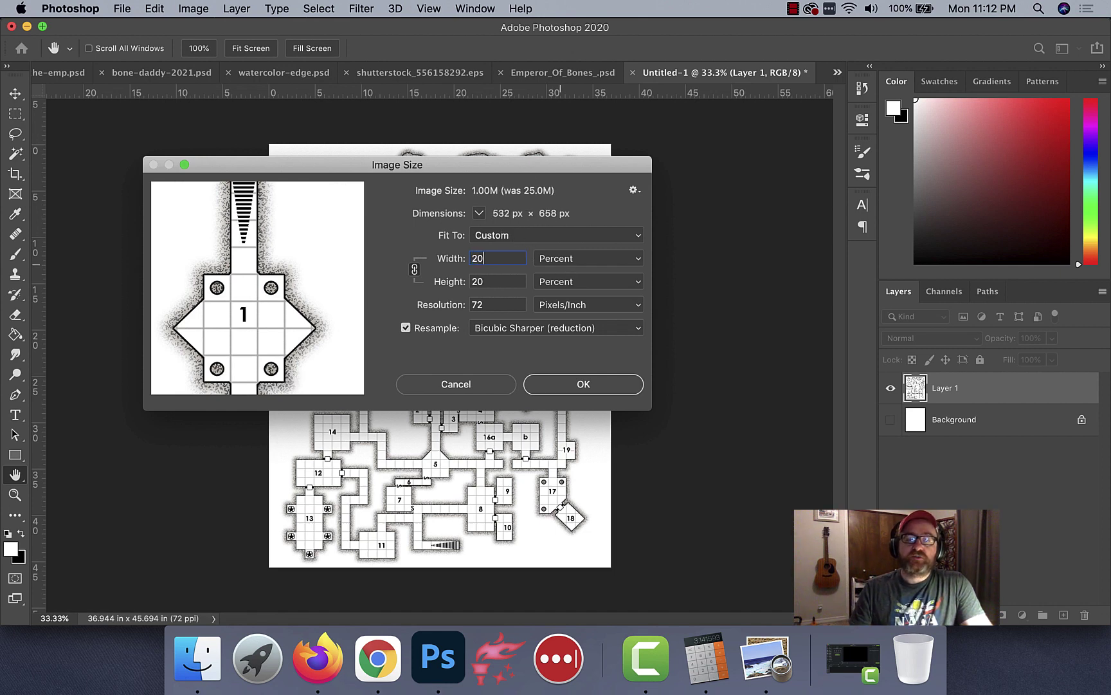
{"action": "type", "text": "0"}
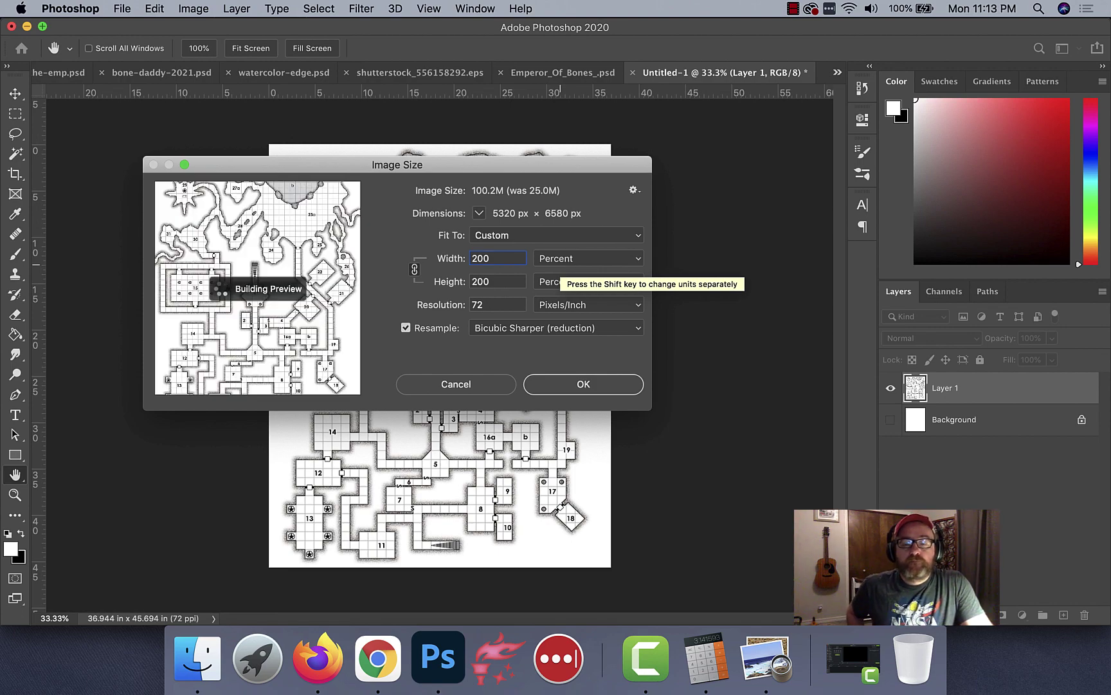
{"action": "key", "text": "Return"}
{"action": "key", "text": "v"}
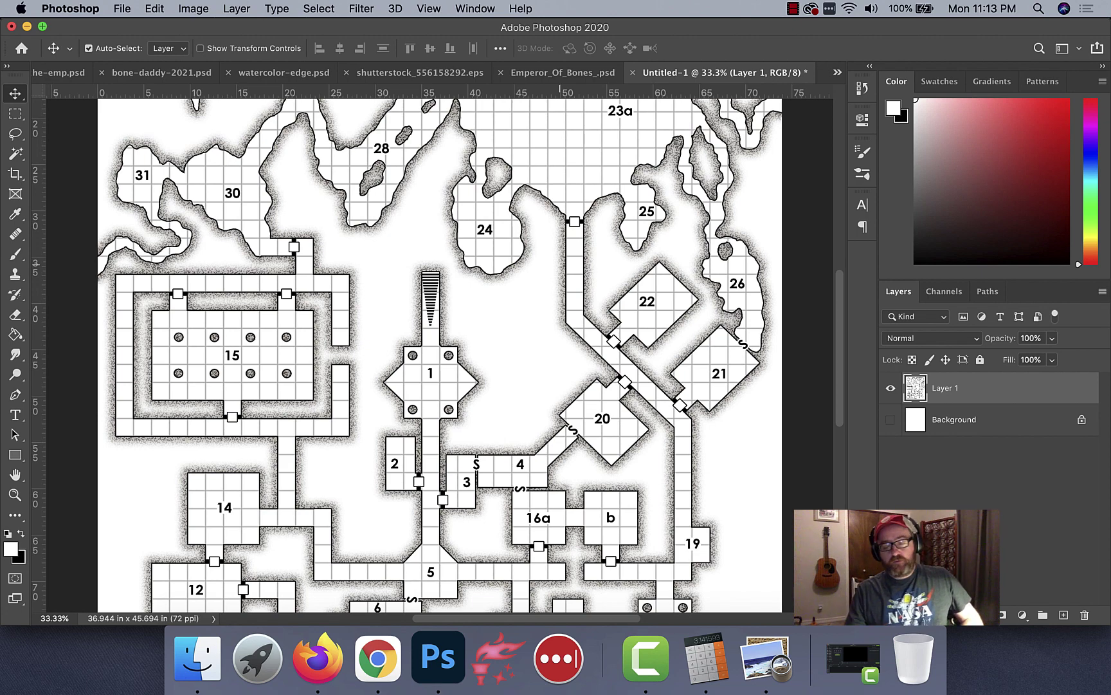
{"action": "key", "text": "super+minus"}
{"action": "key", "text": "super+minus"}
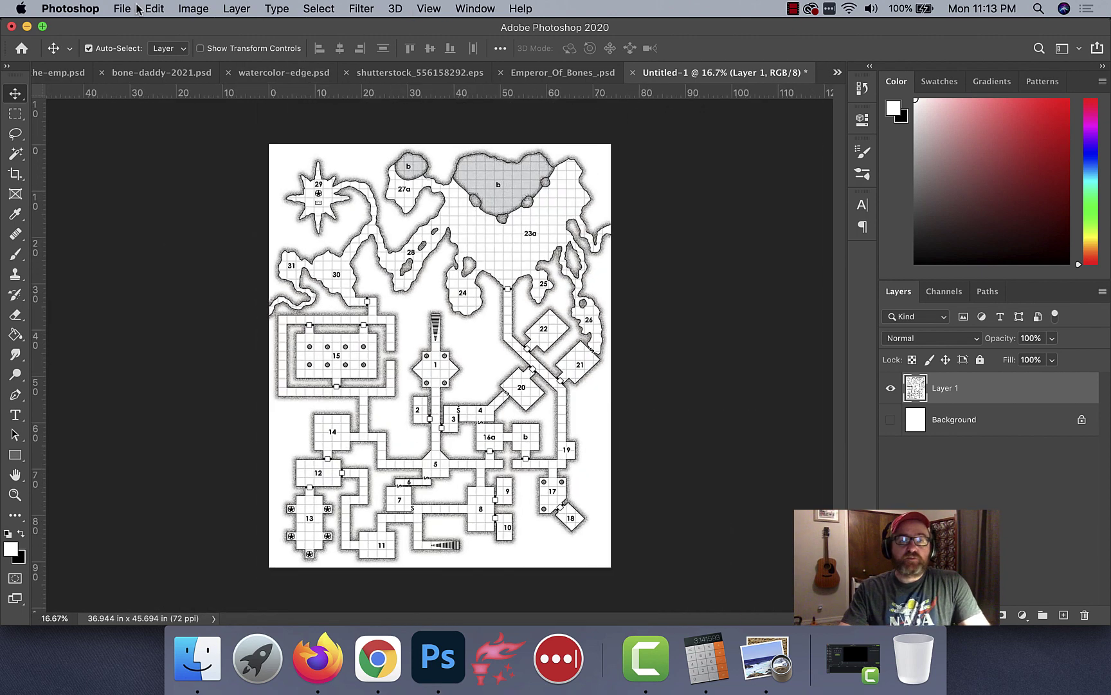
Start saving the map as a JPEG file named neverending-1.jpg.
{"action": "left_click", "coordinate": [121, 9]}
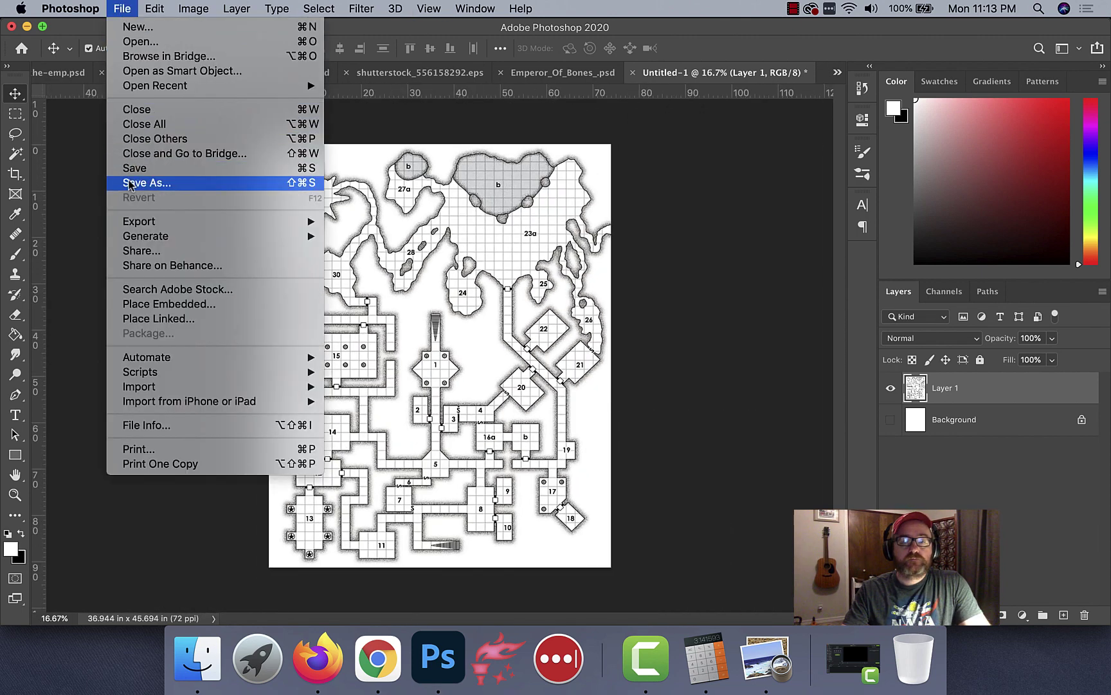
{"action": "left_click", "coordinate": [419, 287]}
{"action": "key", "text": "super+s"}
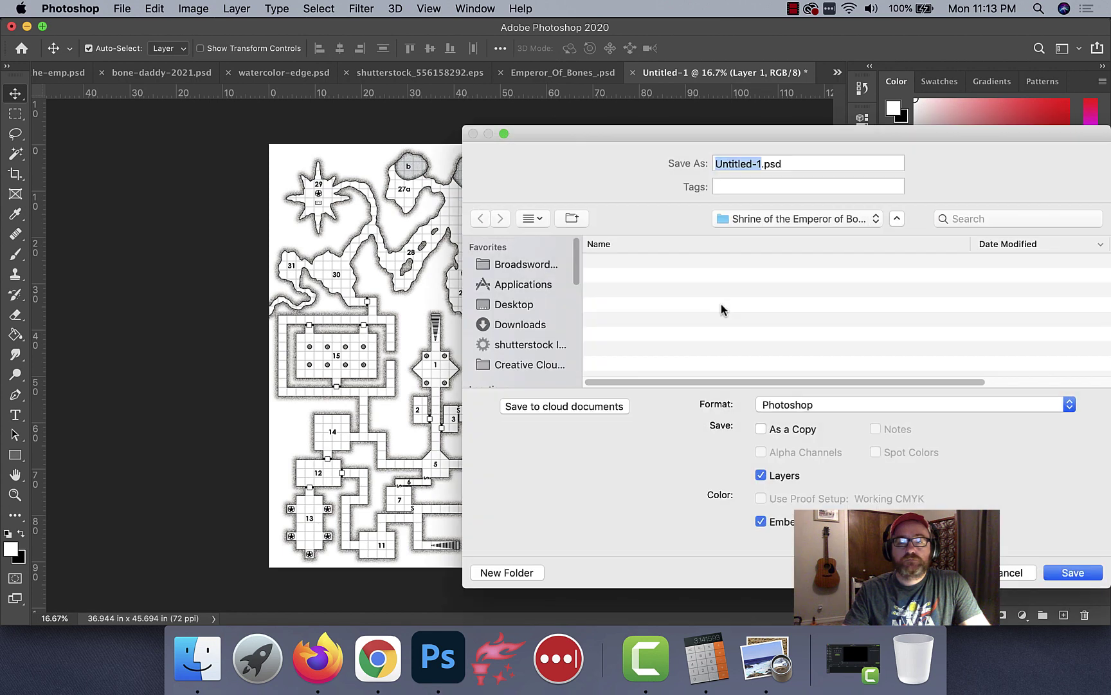
{"action": "left_click", "coordinate": [821, 406]}
{"action": "left_click", "coordinate": [782, 507]}
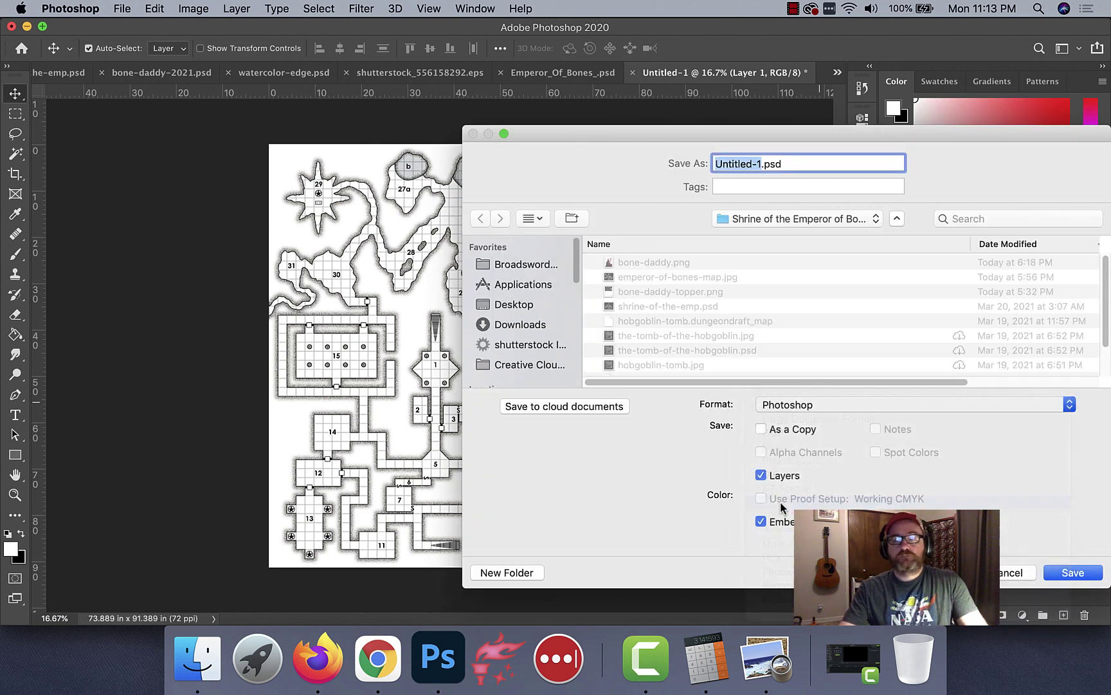
{"action": "type", "text": "timhartin-map"}
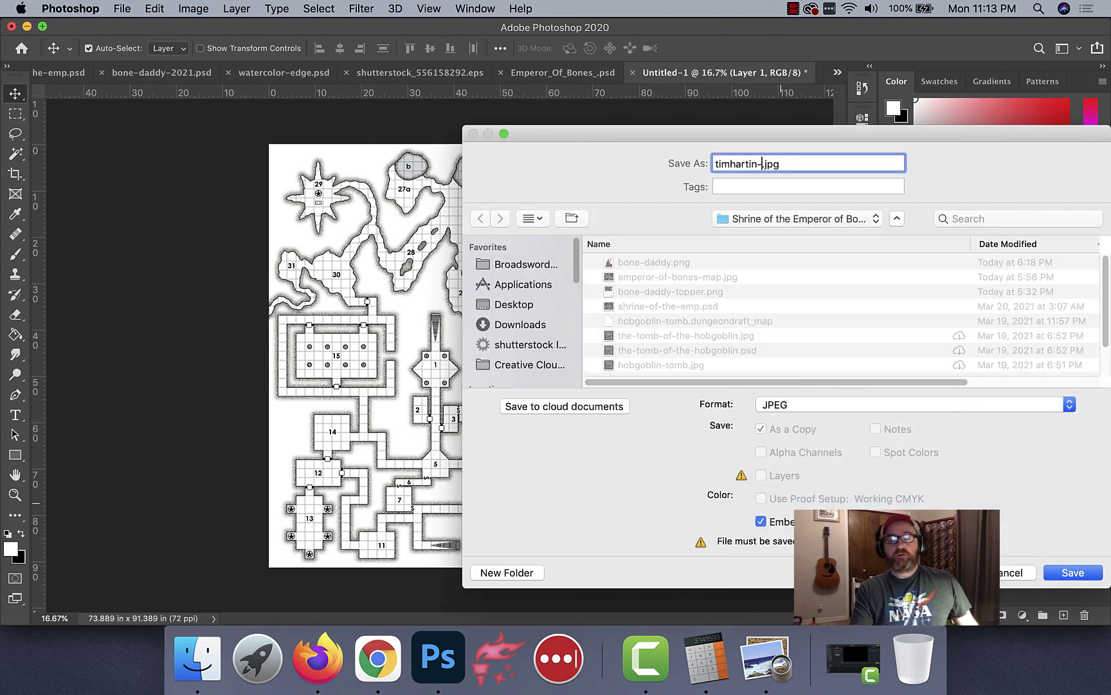
{"action": "key", "text": "BackSpace"}
{"action": "key", "text": "BackSpace"}
{"action": "key", "text": "BackSpace"}
{"action": "key", "text": "BackSpace"}
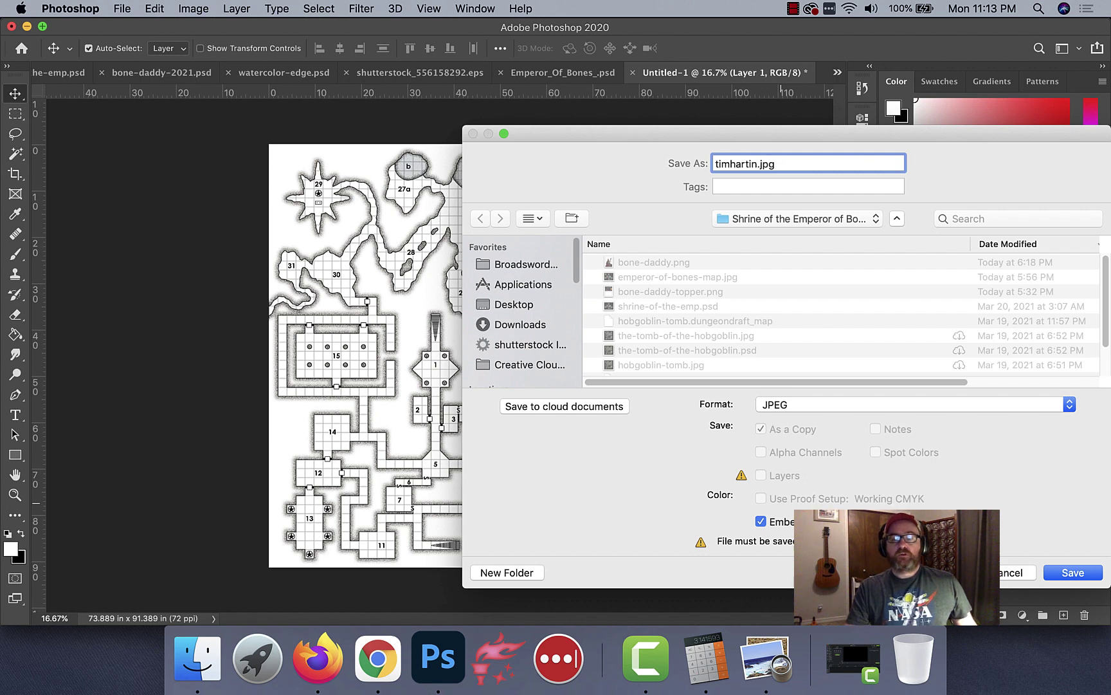
{"action": "key", "text": "alt+BackSpace"}
{"action": "type", "text": "neverending-1"}
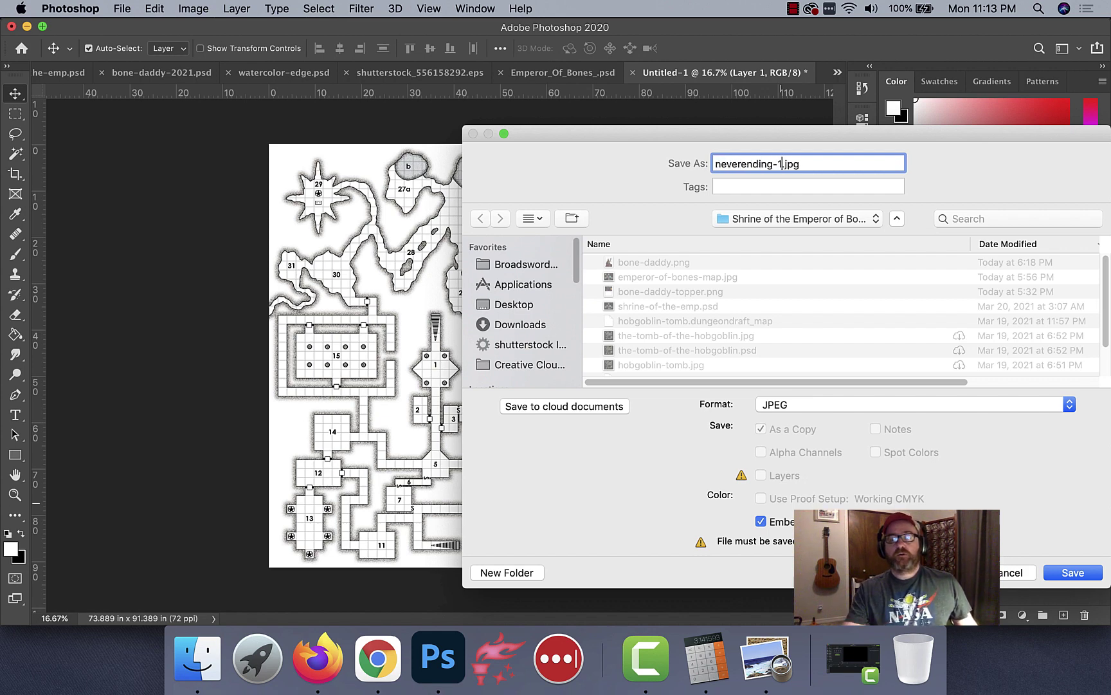
Search the Mac for "adventure" and choose the Adventures folder as the save location, keeping the JPEG format.
{"action": "left_click", "coordinate": [990, 219]}
{"action": "type", "text": "adventure"}
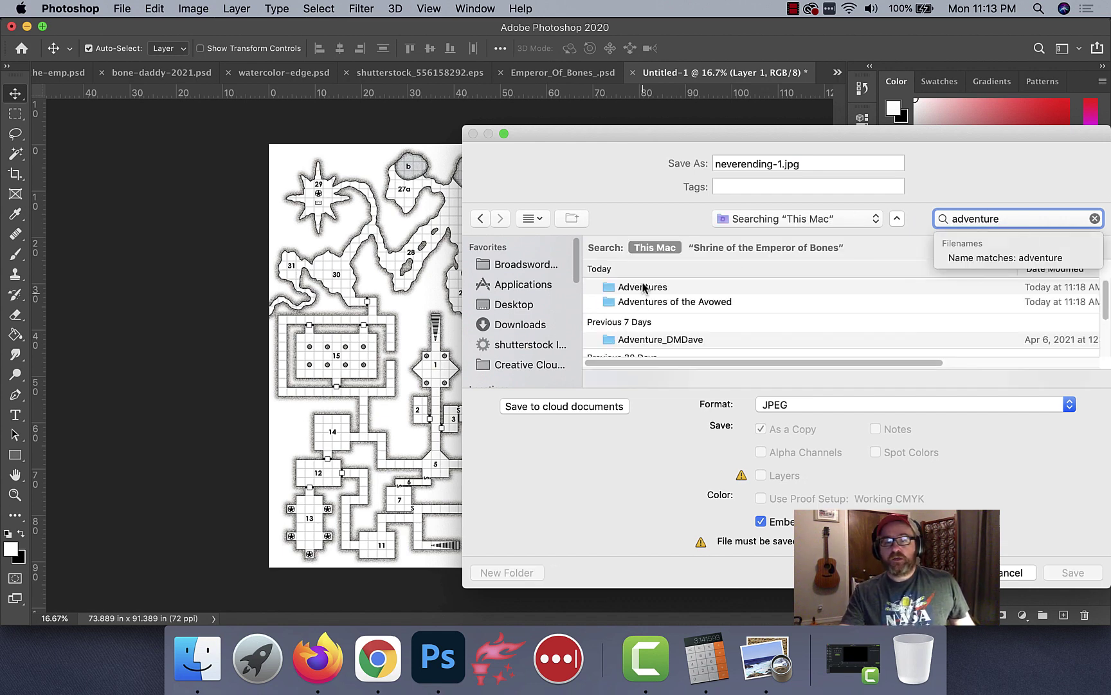
{"action": "left_click", "coordinate": [643, 288]}
{"action": "double_click", "coordinate": [643, 287]}
{"action": "left_click", "coordinate": [797, 406]}
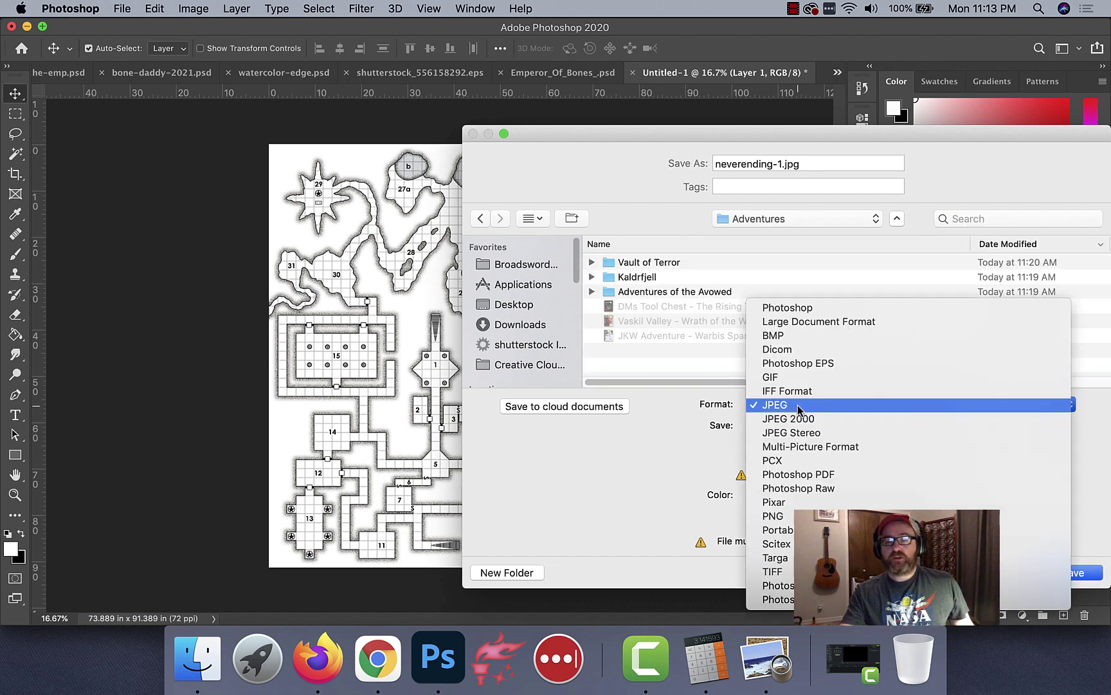
{"action": "left_click", "coordinate": [713, 413]}
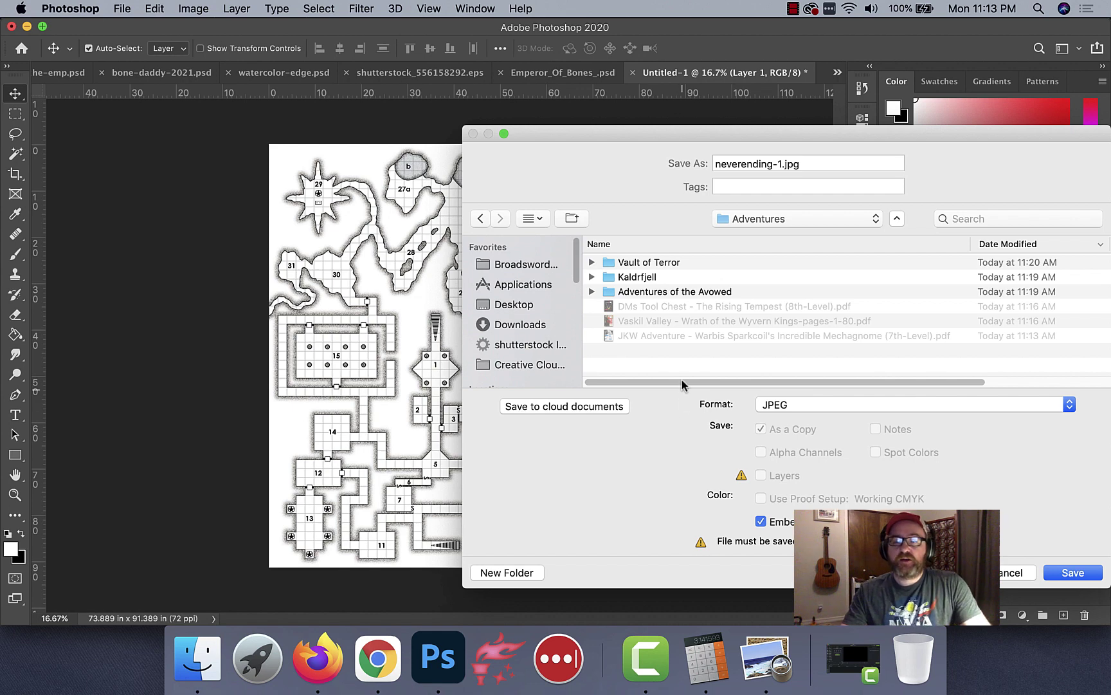
Create a folder named Neverending Dungeon 2021 inside Adventures and save the JPEG there at quality 10 with Baseline Optimized.
{"action": "left_click", "coordinate": [504, 573]}
{"action": "type", "text": "Ne"}
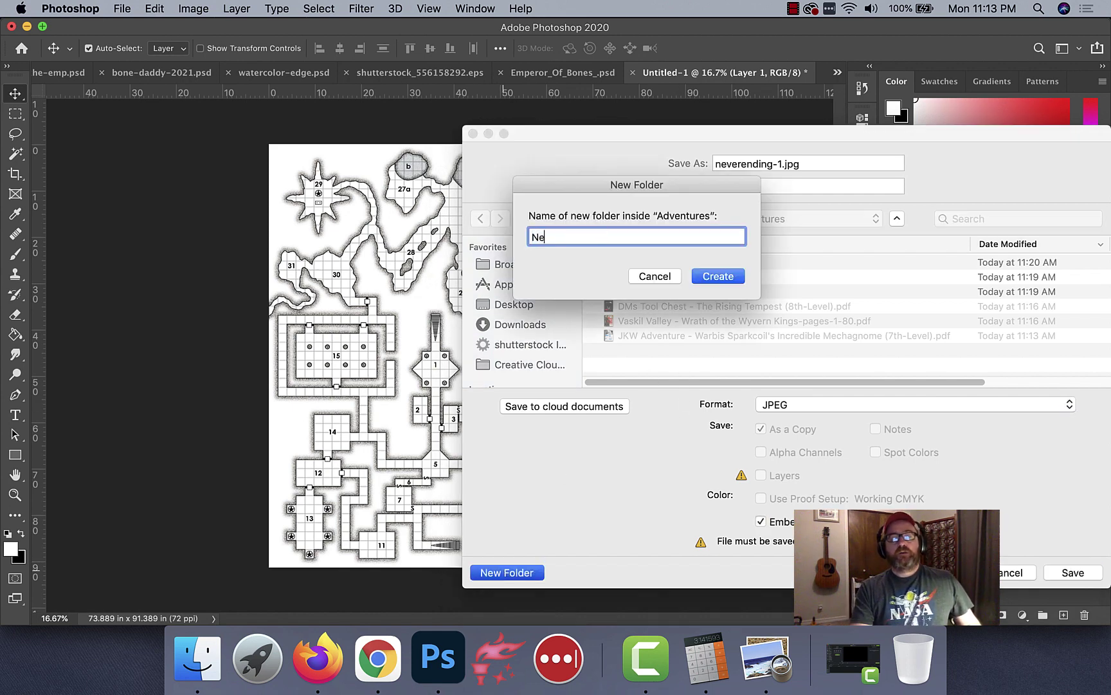
{"action": "type", "text": "verending Dungeon 2021"}
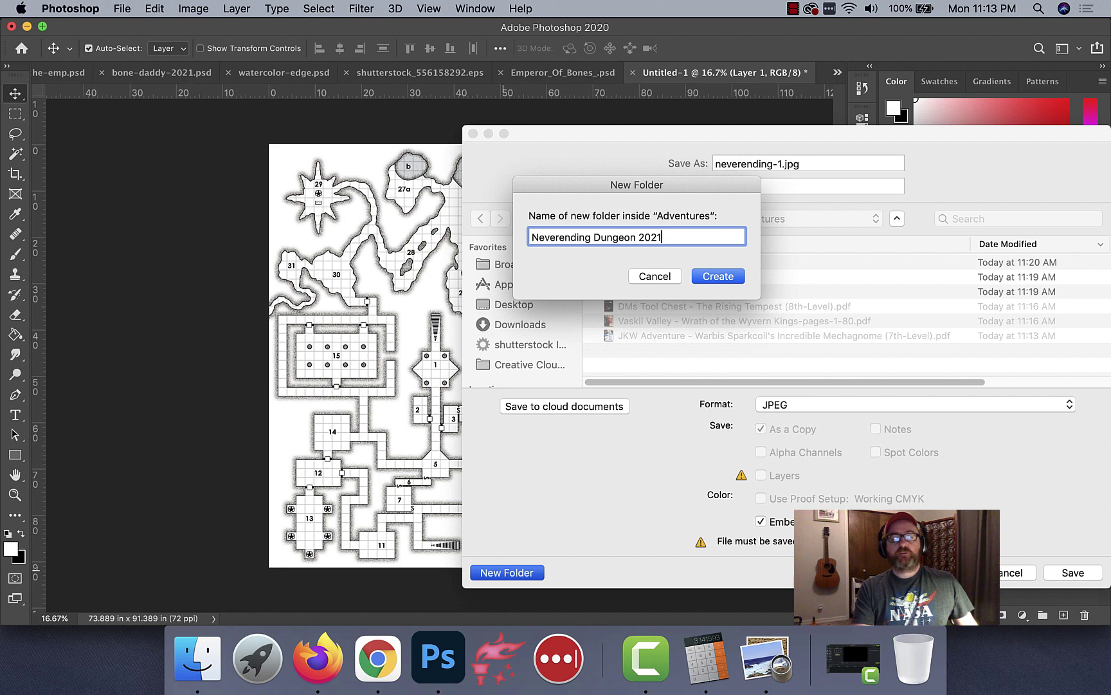
{"action": "key", "text": "Return"}
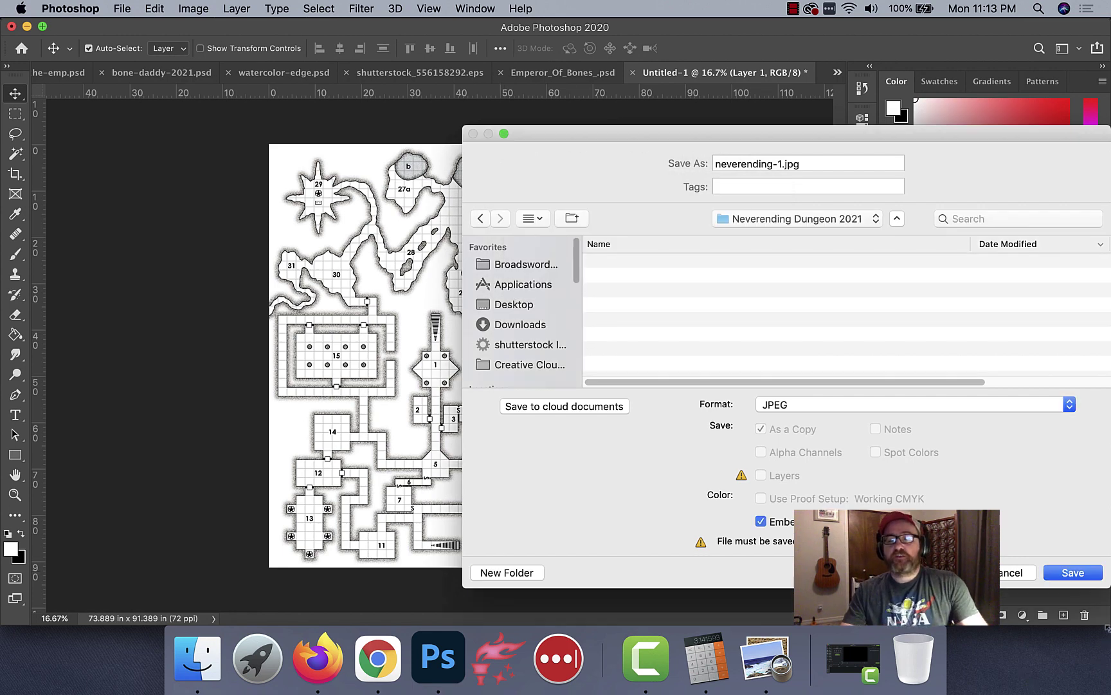
{"action": "left_click", "coordinate": [1075, 574]}
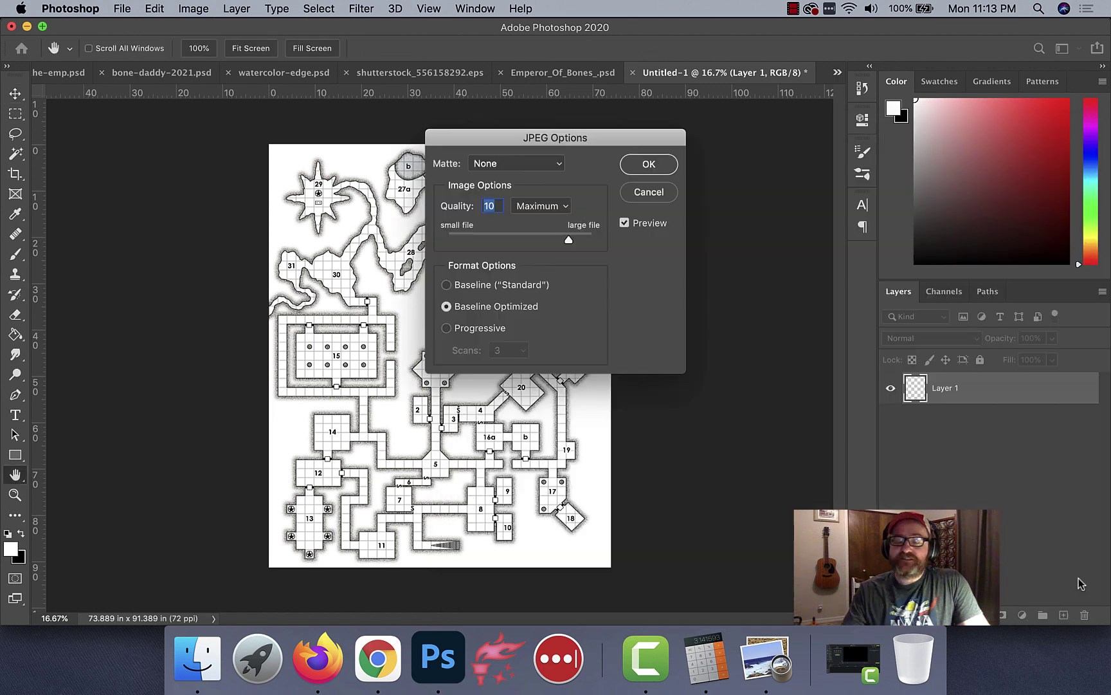
{"action": "left_click", "coordinate": [647, 166]}
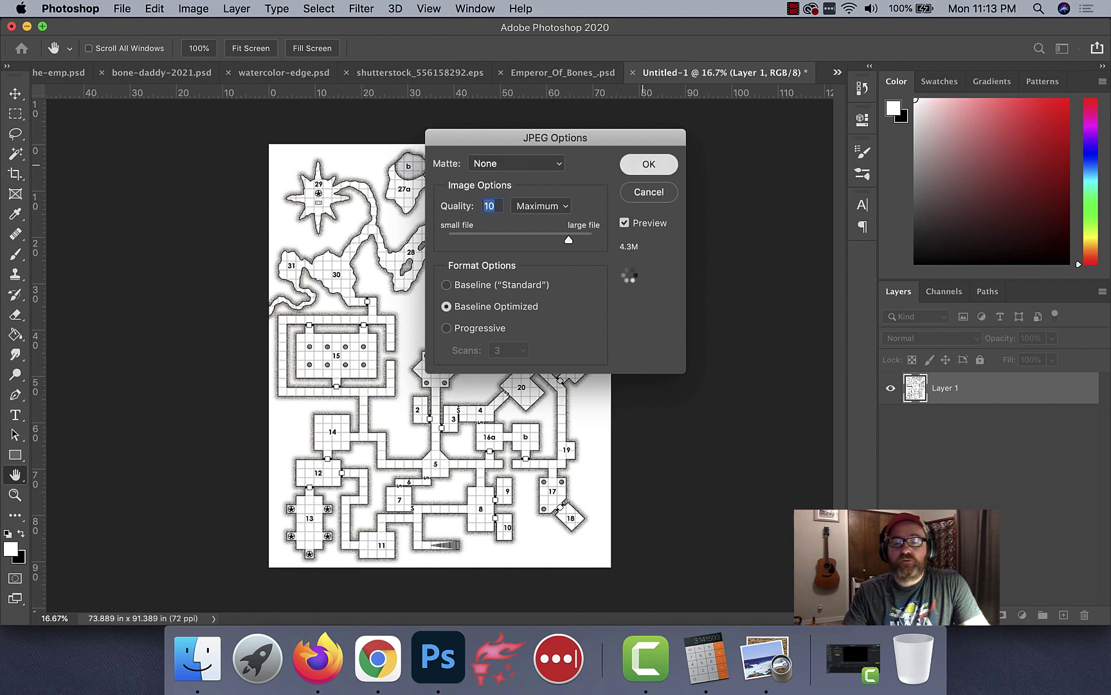
Switch to Dungeondraft, allow the downloaded app to open, and start a new map.
{"action": "left_click", "coordinate": [383, 658]}
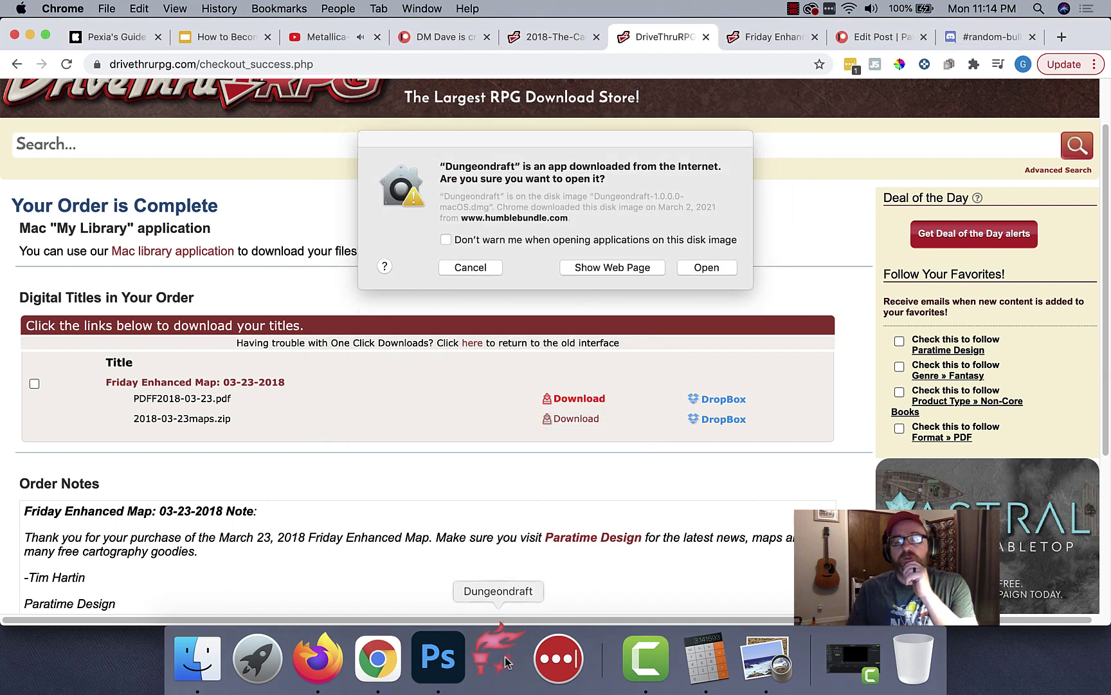
{"action": "left_click", "coordinate": [698, 267]}
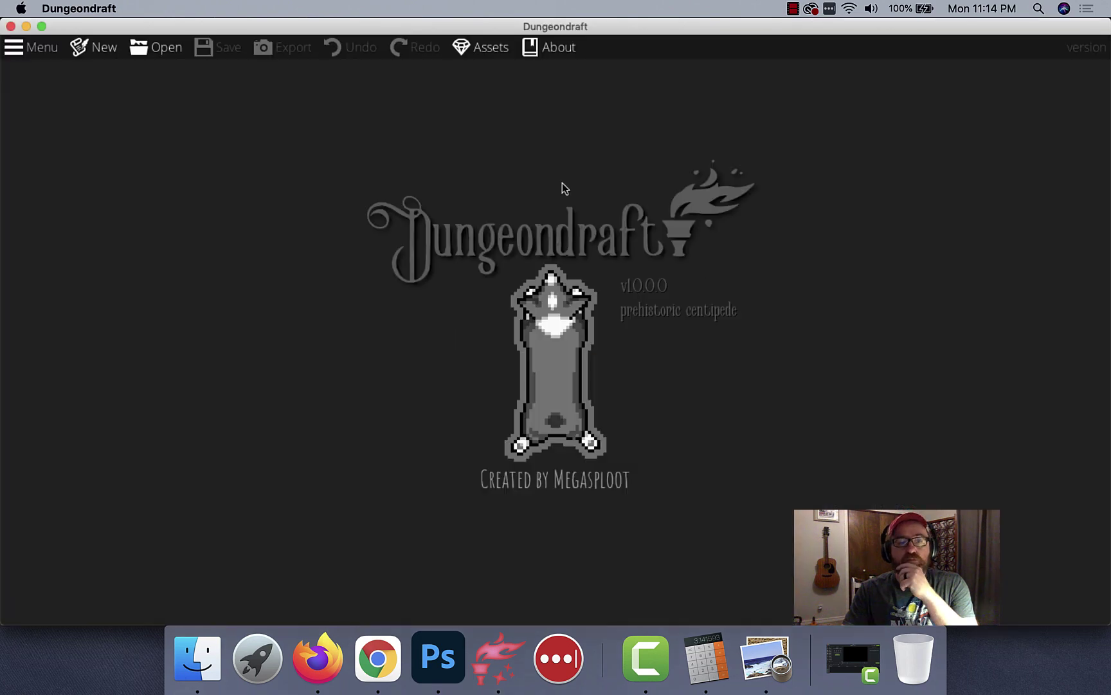
{"action": "left_click", "coordinate": [97, 47]}
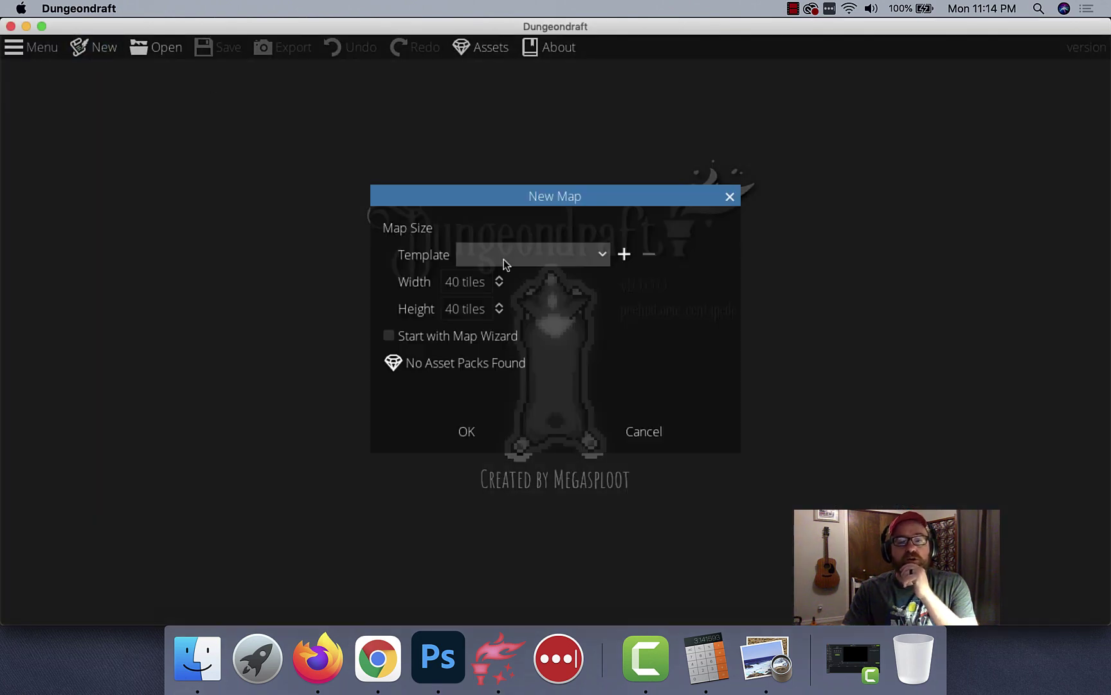
Set the new map's size to 50 tiles wide and 60 tiles high.
{"action": "double_click", "coordinate": [458, 282]}
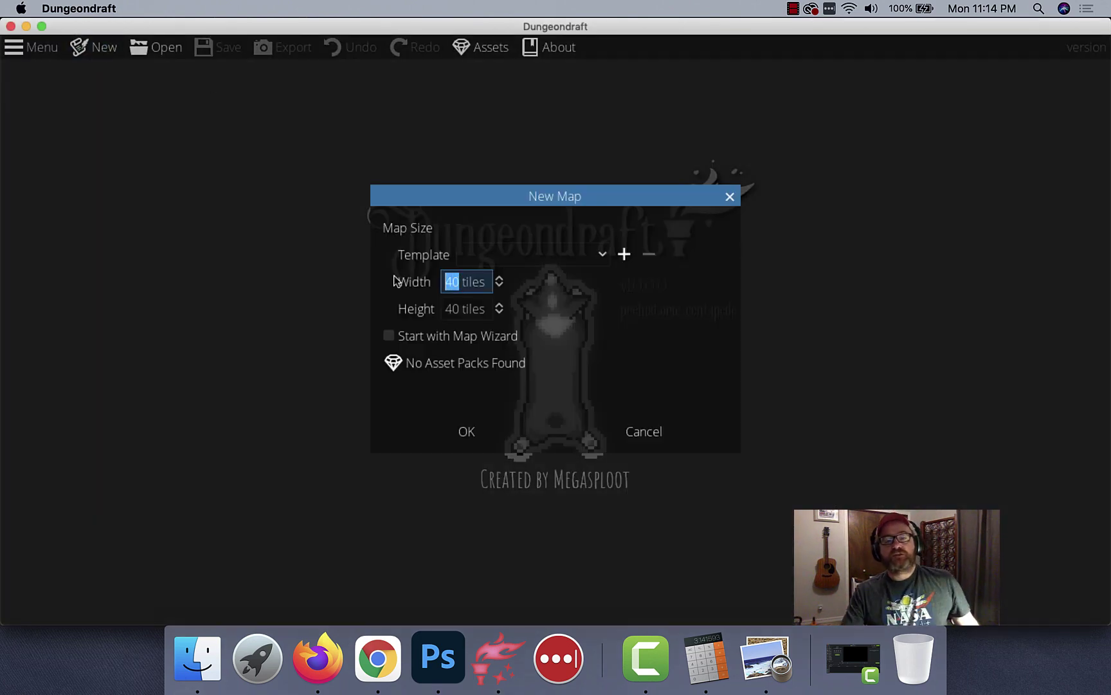
{"action": "type", "text": "50"}
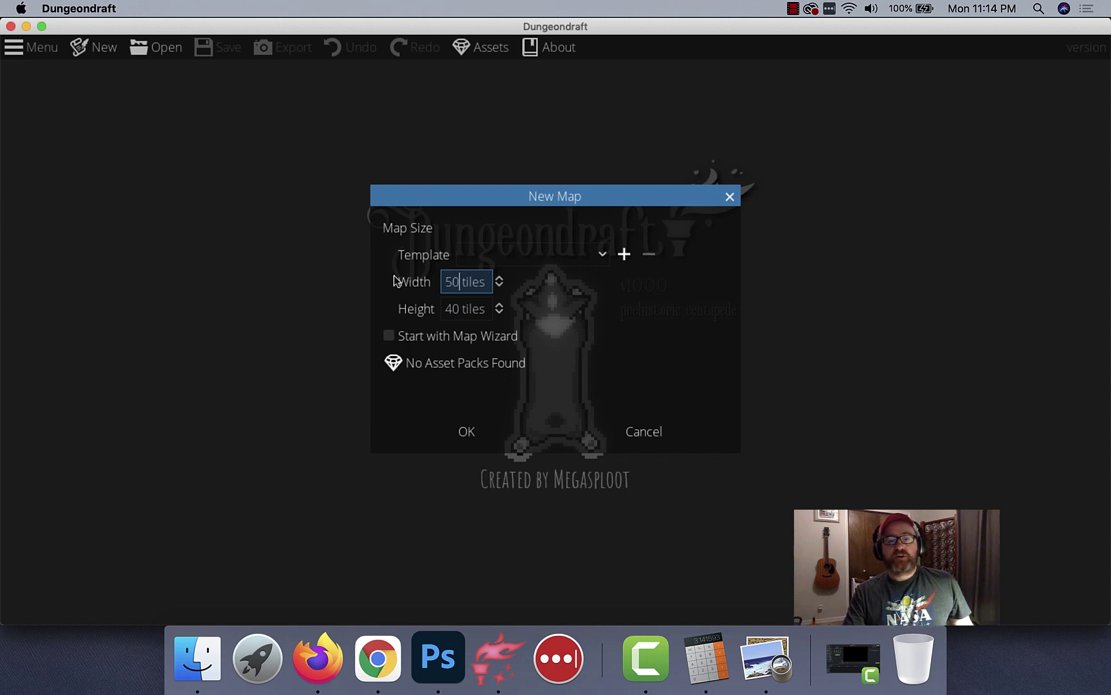
{"action": "key", "text": "Tab"}
{"action": "key", "text": "Delete"}
{"action": "type", "text": "6"}
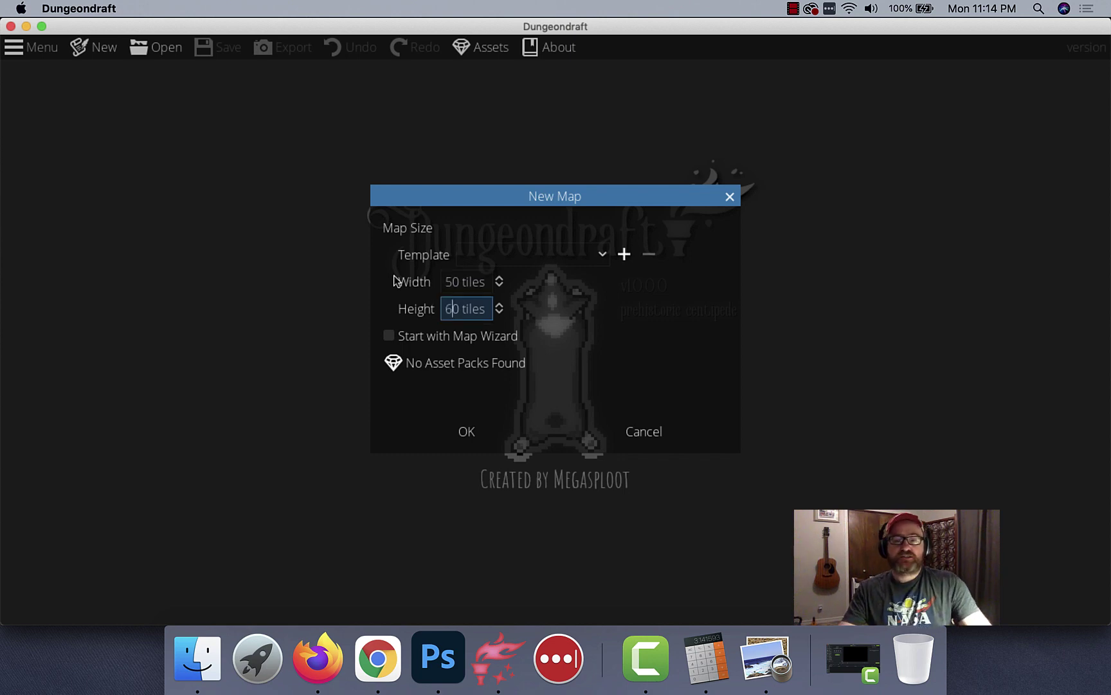
Create the new map with a width of 80 tiles and a height of 100 tiles.
{"action": "left_click_drag", "start_coordinate": [453, 282], "coordinate": [422, 282]}
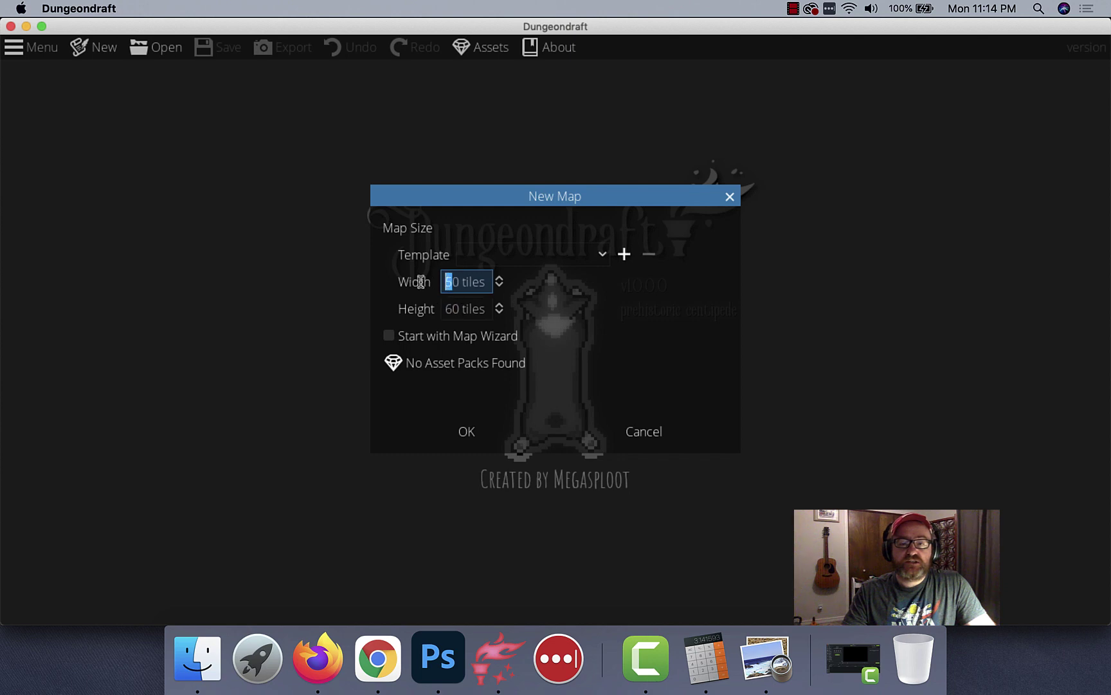
{"action": "type", "text": "80"}
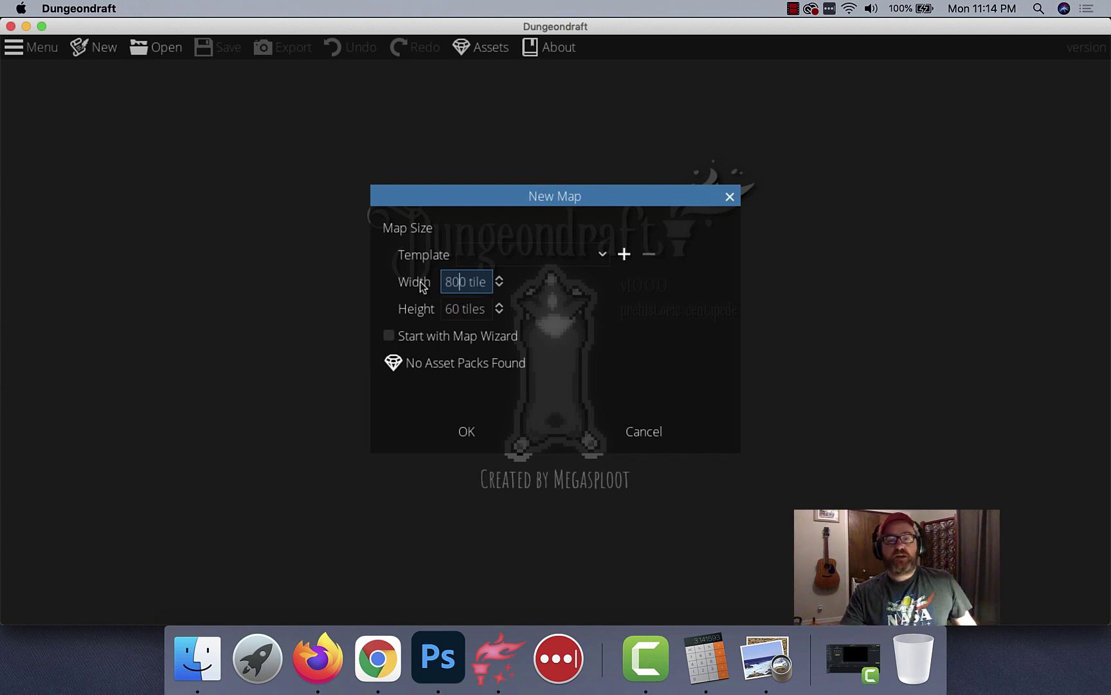
{"action": "key", "text": "BackSpace"}
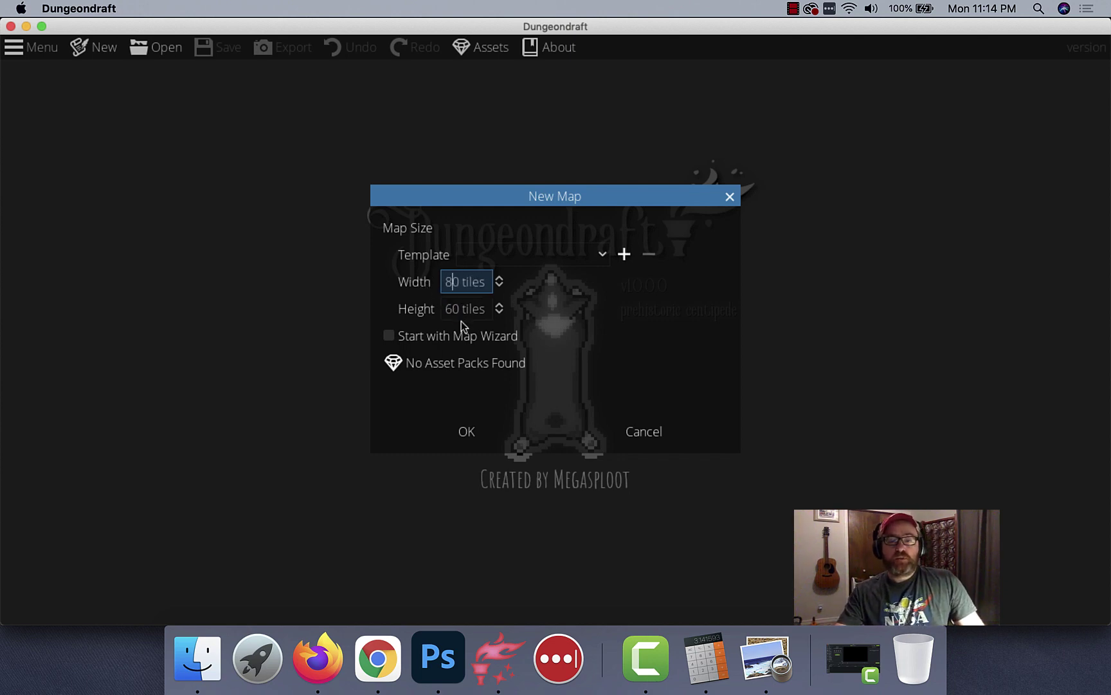
{"action": "left_click_drag", "start_coordinate": [456, 316], "coordinate": [437, 314]}
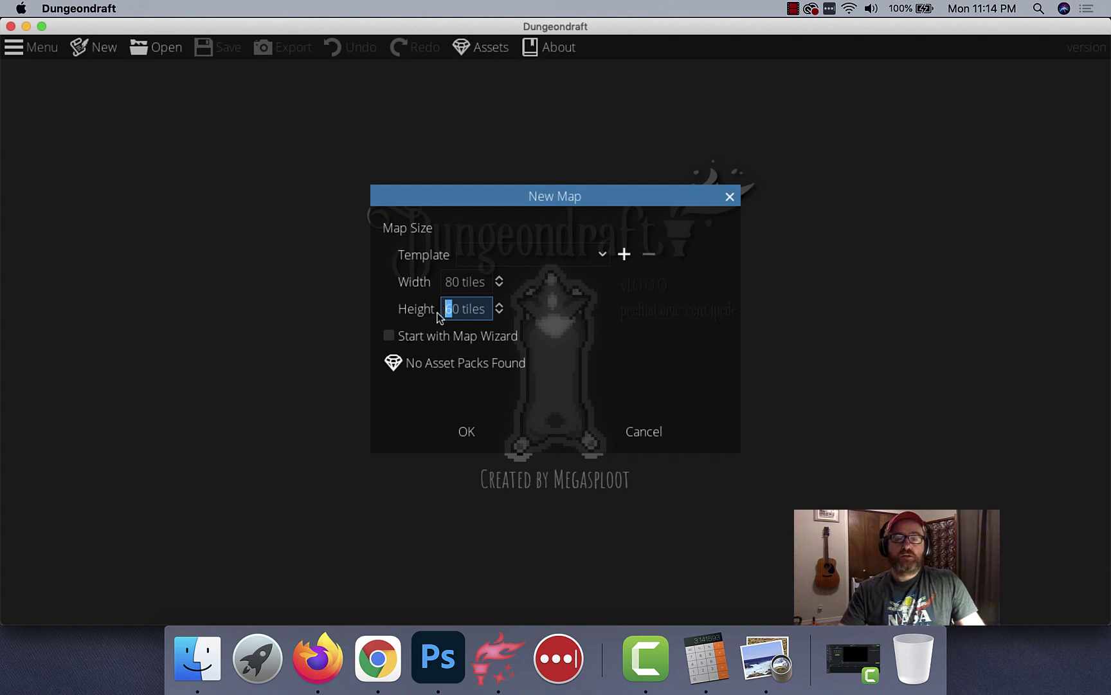
{"action": "type", "text": "10"}
{"action": "left_click", "coordinate": [471, 438]}
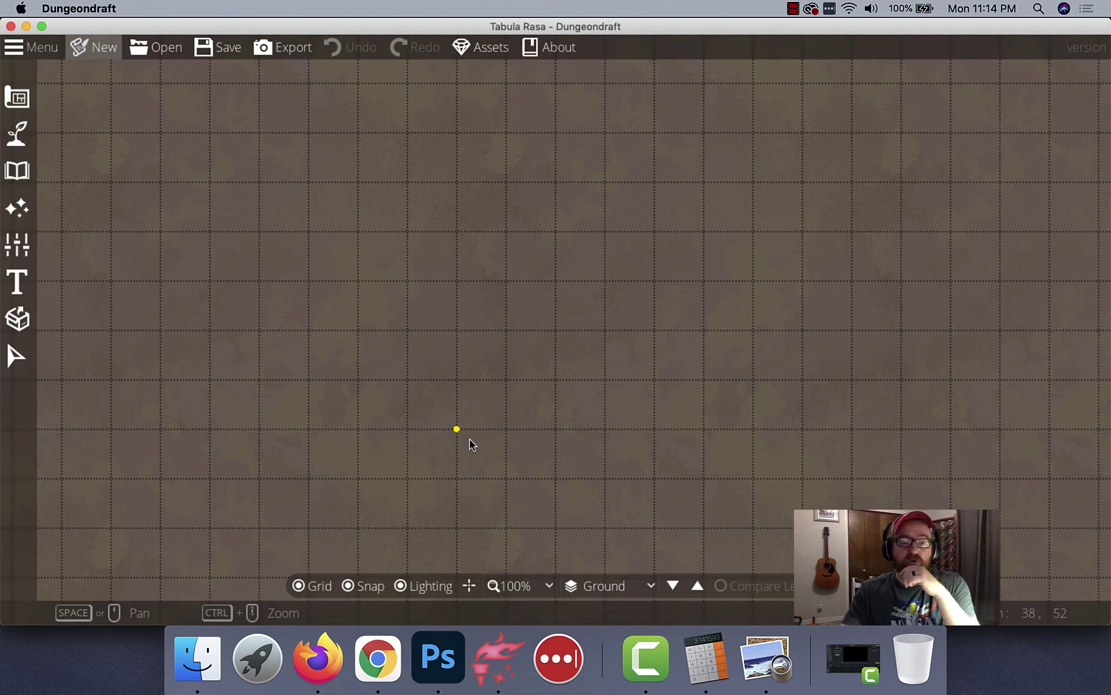
Load neverending-1.jpg from the Neverending Dungeon 2021 folder as the map's trace image.
{"action": "left_click", "coordinate": [17, 248]}
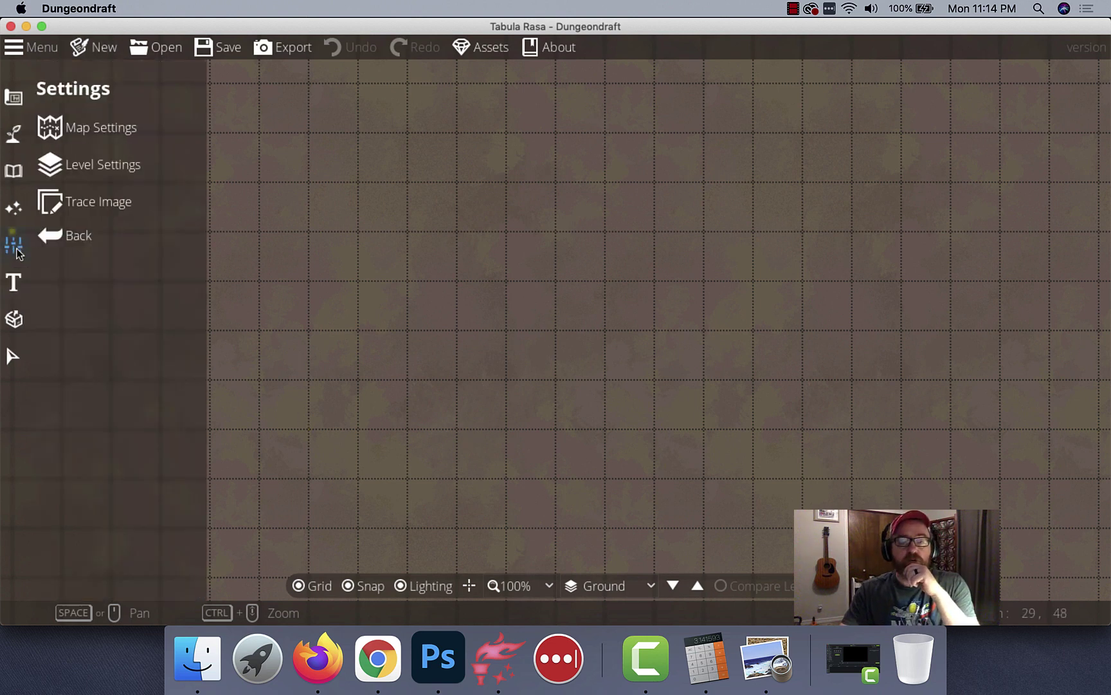
{"action": "left_click", "coordinate": [125, 203]}
{"action": "left_click", "coordinate": [237, 150]}
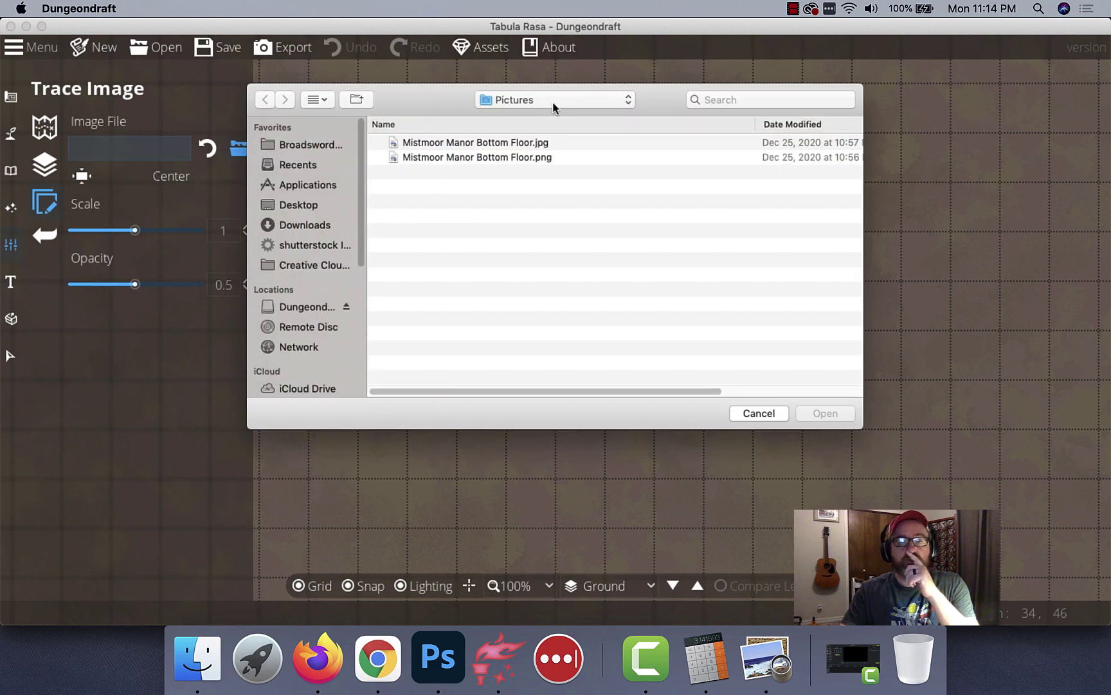
{"action": "left_click", "coordinate": [553, 103]}
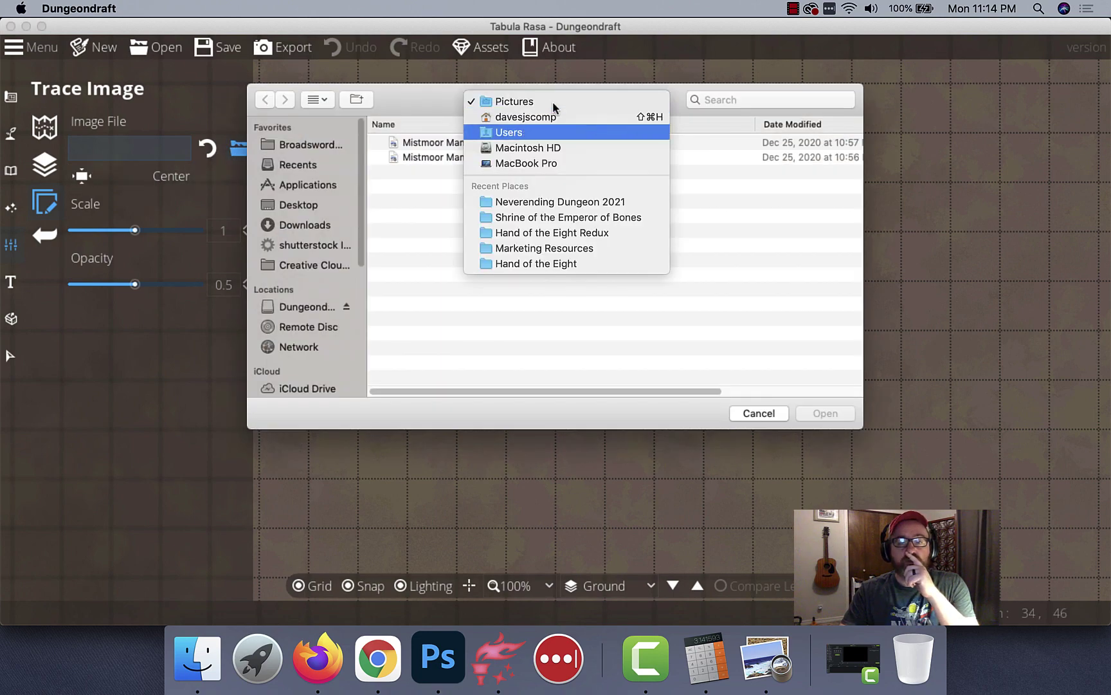
{"action": "left_click", "coordinate": [556, 207]}
{"action": "left_click", "coordinate": [448, 144]}
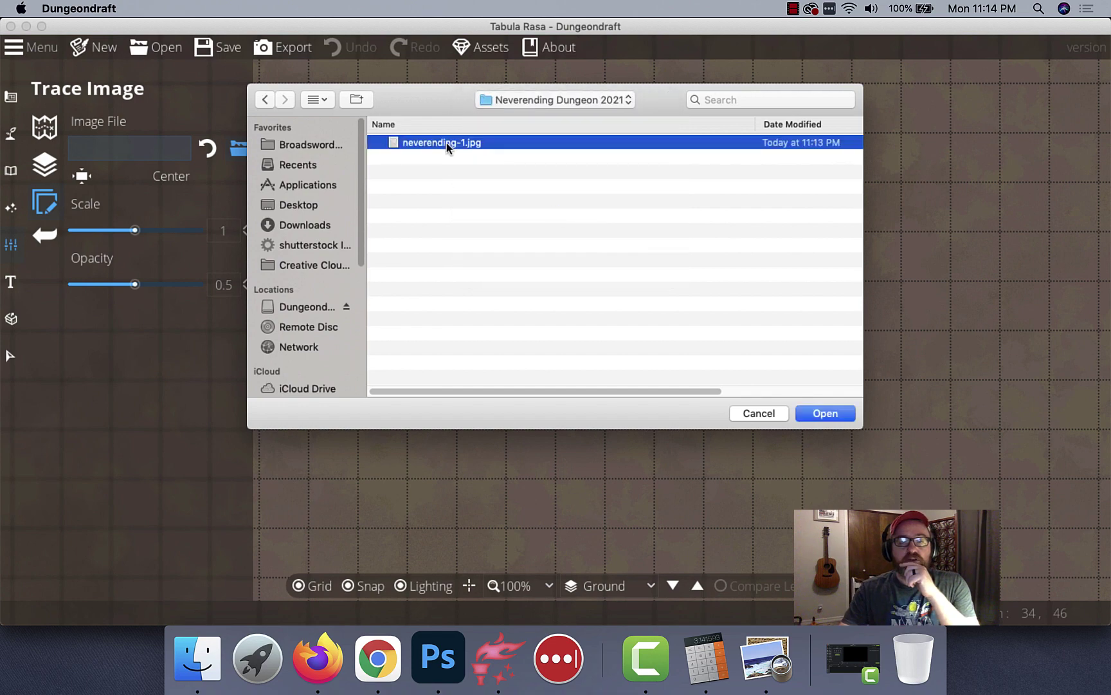
{"action": "key", "text": "Return"}
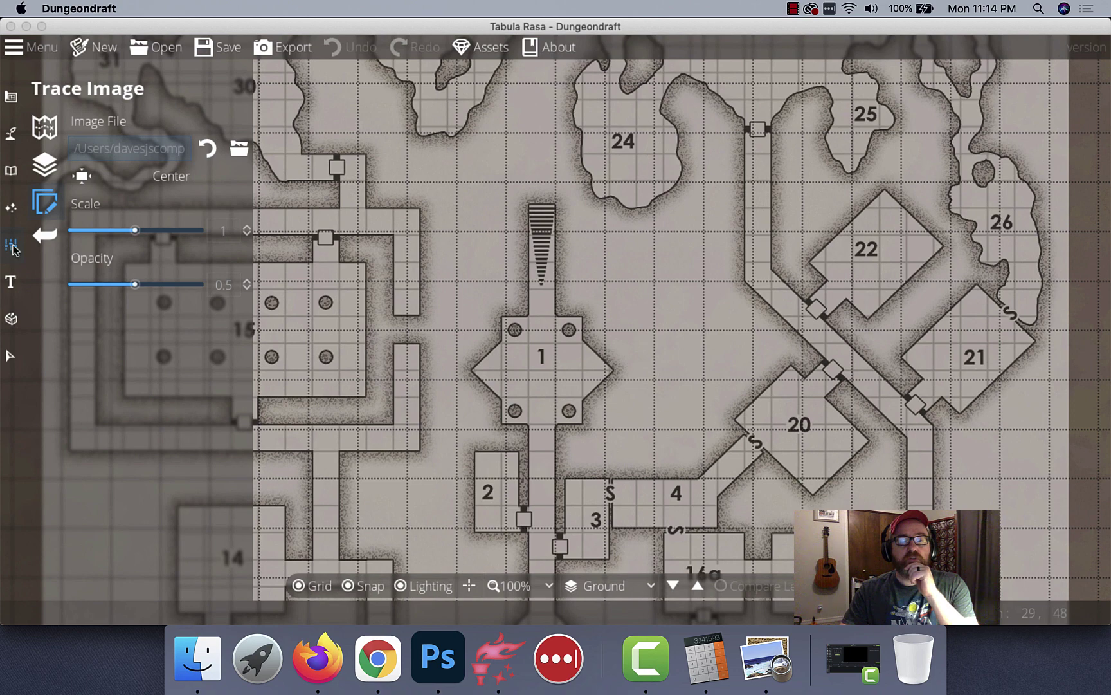
Enlarge the trace image to a scale of 3.64 so its squares approach the map grid.
{"action": "left_click", "coordinate": [43, 204]}
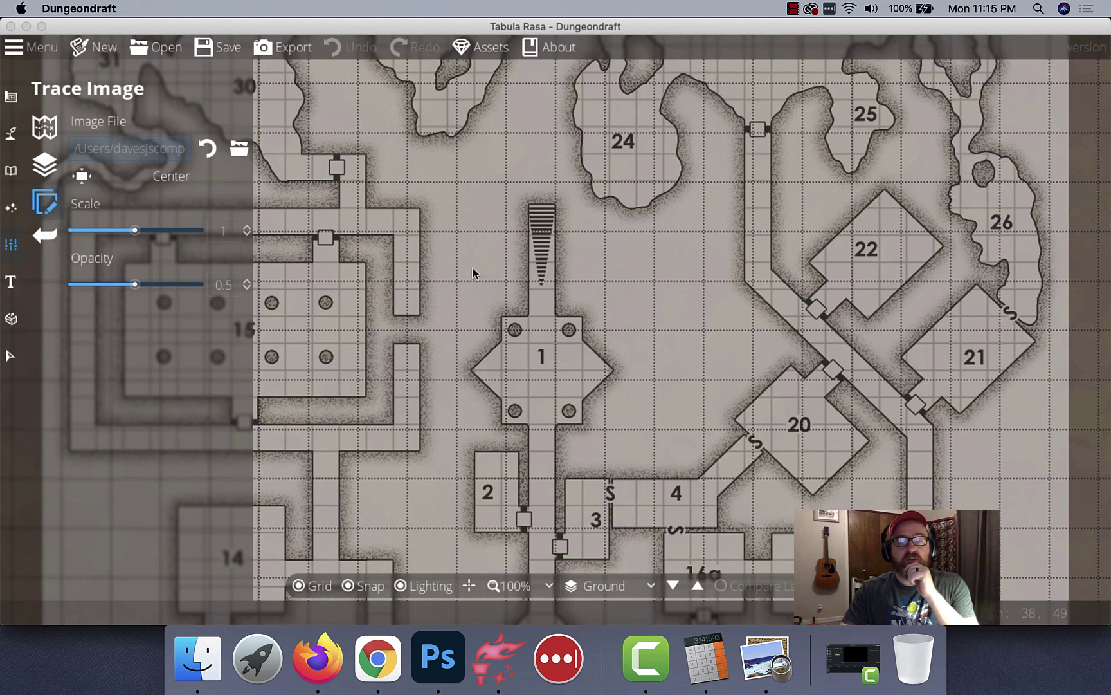
{"action": "scroll", "coordinate": [459, 300], "scroll_direction": "down", "scroll_amount": 1}
{"action": "scroll", "coordinate": [460, 300], "scroll_direction": "up", "scroll_amount": 5}
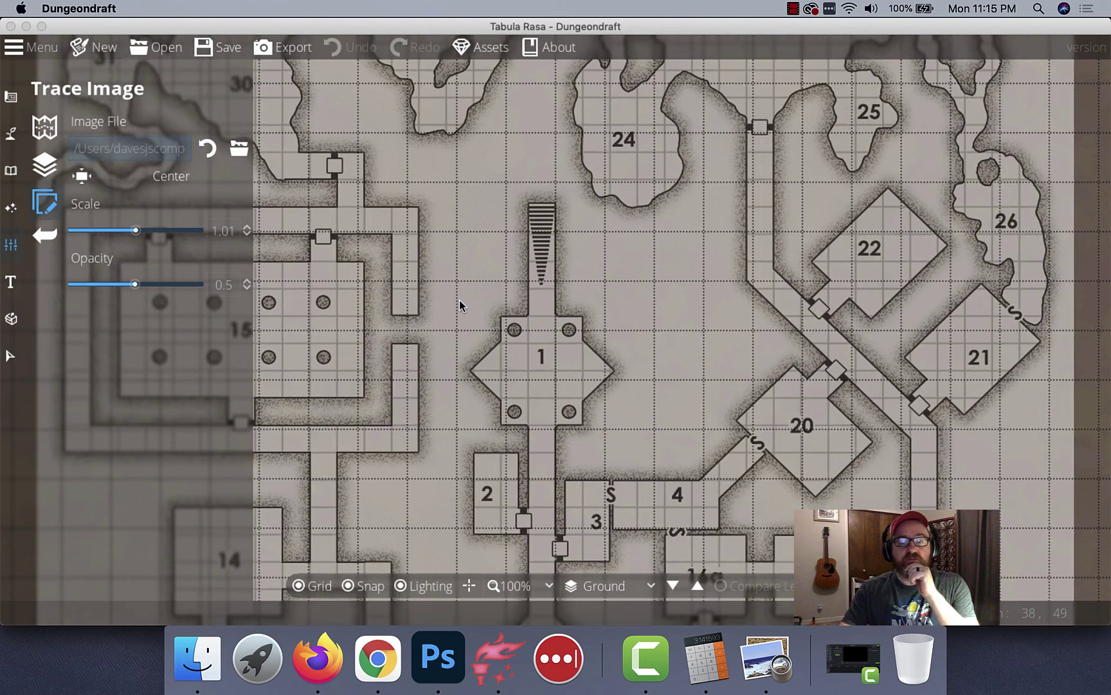
{"action": "scroll", "coordinate": [455, 298], "scroll_direction": "up", "scroll_amount": 1}
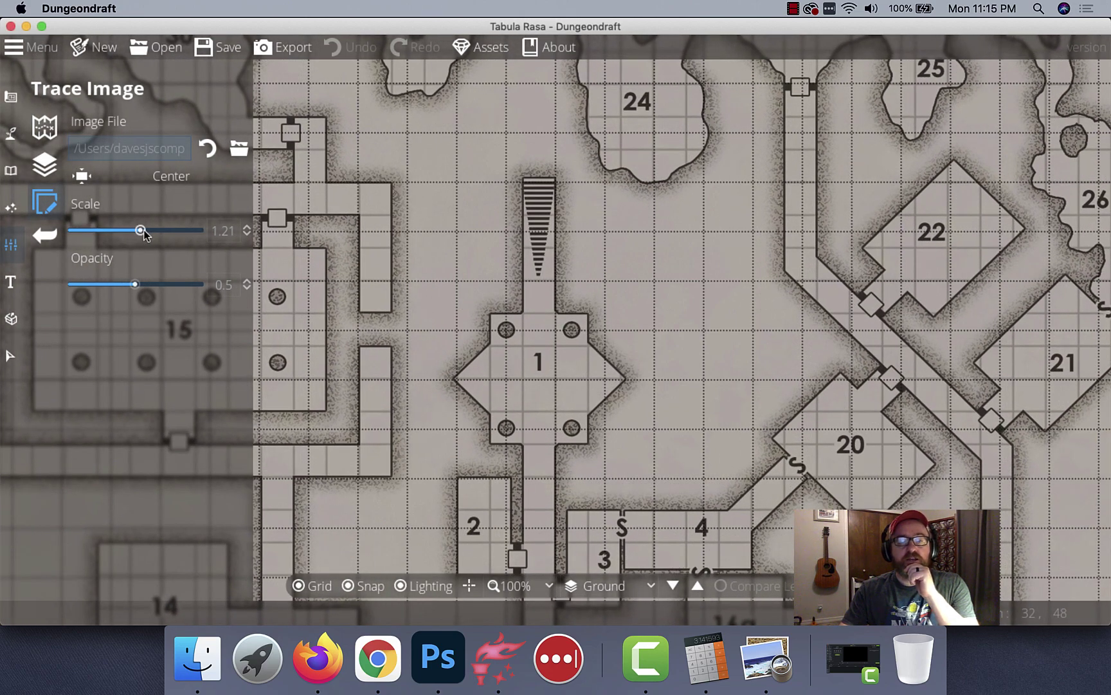
{"action": "left_click_drag", "start_coordinate": [142, 229], "coordinate": [170, 232]}
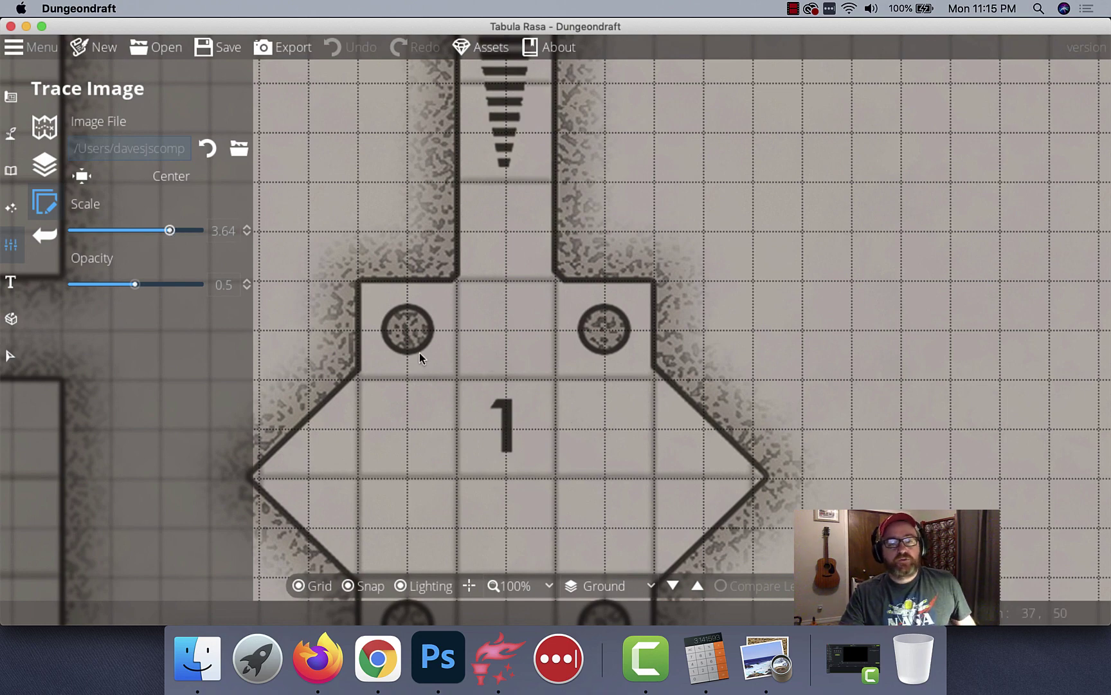
Check the trace image's grid alignment from room 1 to the caves and set its scale to 3.65.
{"action": "mouse_move", "coordinate": [358, 415]}
{"action": "left_mouse_down"}
{"action": "mouse_move", "coordinate": [440, 169]}
{"action": "mouse_move", "coordinate": [518, 291]}
{"action": "mouse_move", "coordinate": [622, 376]}
{"action": "left_mouse_up"}
{"action": "mouse_move", "coordinate": [446, 296]}
{"action": "left_mouse_down"}
{"action": "mouse_move", "coordinate": [533, 259]}
{"action": "mouse_move", "coordinate": [412, 353]}
{"action": "mouse_move", "coordinate": [420, 324]}
{"action": "mouse_move", "coordinate": [451, 306]}
{"action": "left_mouse_up"}
{"action": "left_click_drag", "start_coordinate": [579, 288], "coordinate": [593, 269]}
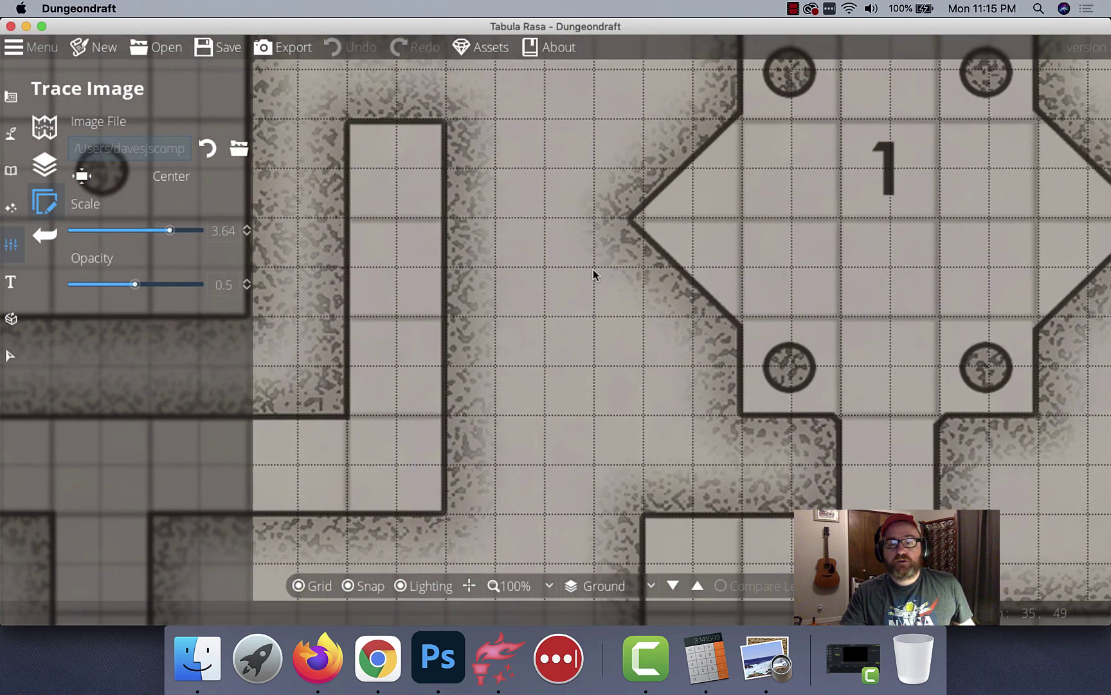
{"action": "mouse_move", "coordinate": [402, 300]}
{"action": "left_mouse_down"}
{"action": "mouse_move", "coordinate": [903, 226]}
{"action": "mouse_move", "coordinate": [789, 432]}
{"action": "mouse_move", "coordinate": [854, 481]}
{"action": "left_mouse_up"}
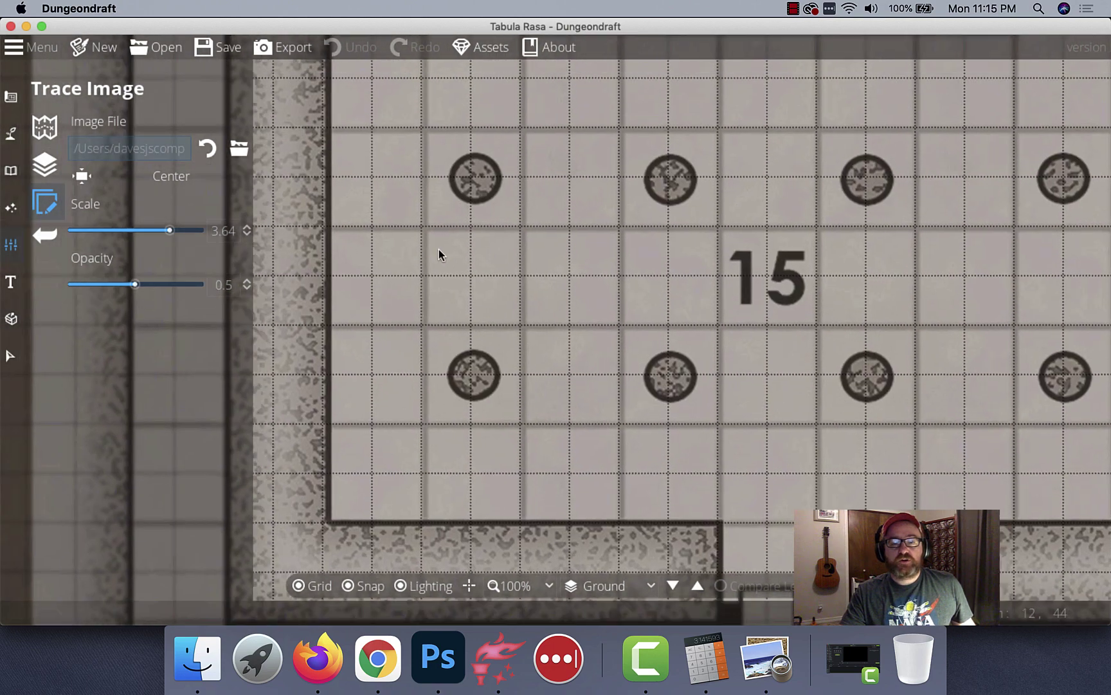
{"action": "left_click_drag", "start_coordinate": [439, 251], "coordinate": [491, 524]}
{"action": "left_click_drag", "start_coordinate": [754, 174], "coordinate": [237, 522]}
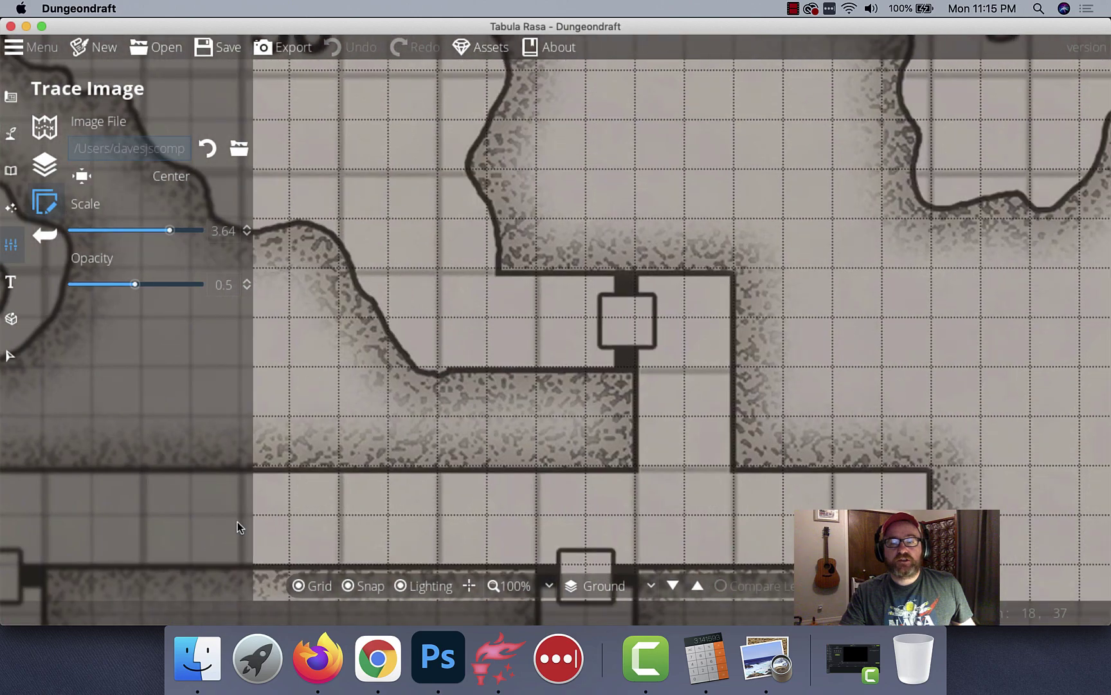
{"action": "left_click_drag", "start_coordinate": [329, 320], "coordinate": [483, 528]}
{"action": "left_click_drag", "start_coordinate": [424, 139], "coordinate": [633, 461]}
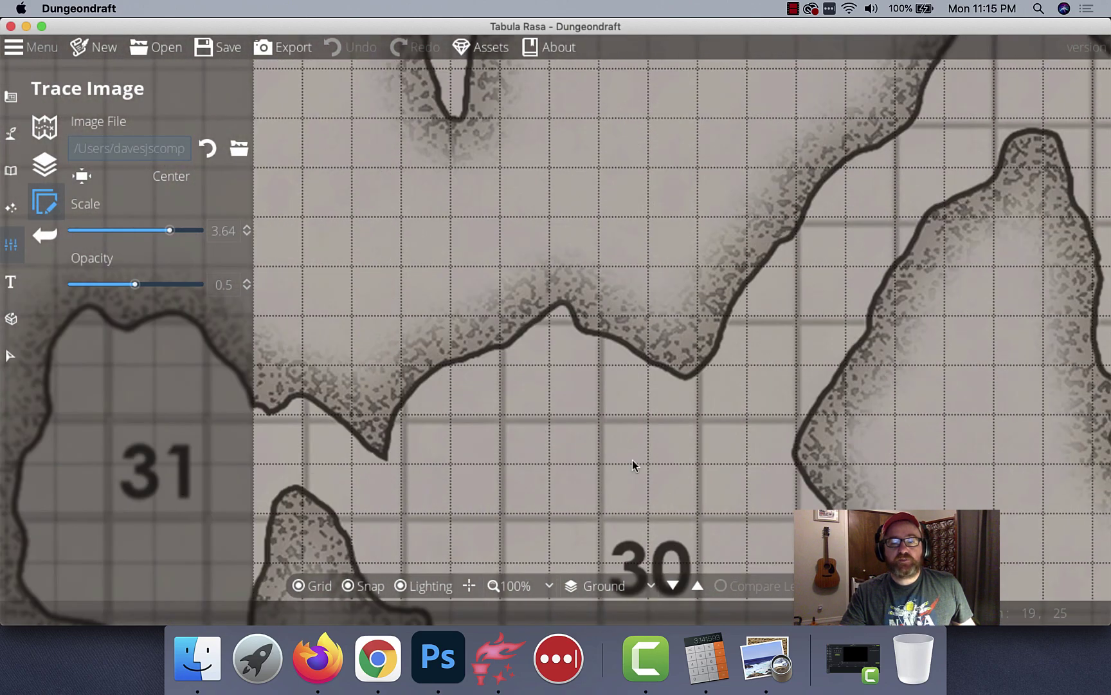
{"action": "left_click_drag", "start_coordinate": [826, 110], "coordinate": [467, 494]}
{"action": "left_click_drag", "start_coordinate": [807, 197], "coordinate": [633, 388]}
{"action": "left_click", "coordinate": [247, 226]}
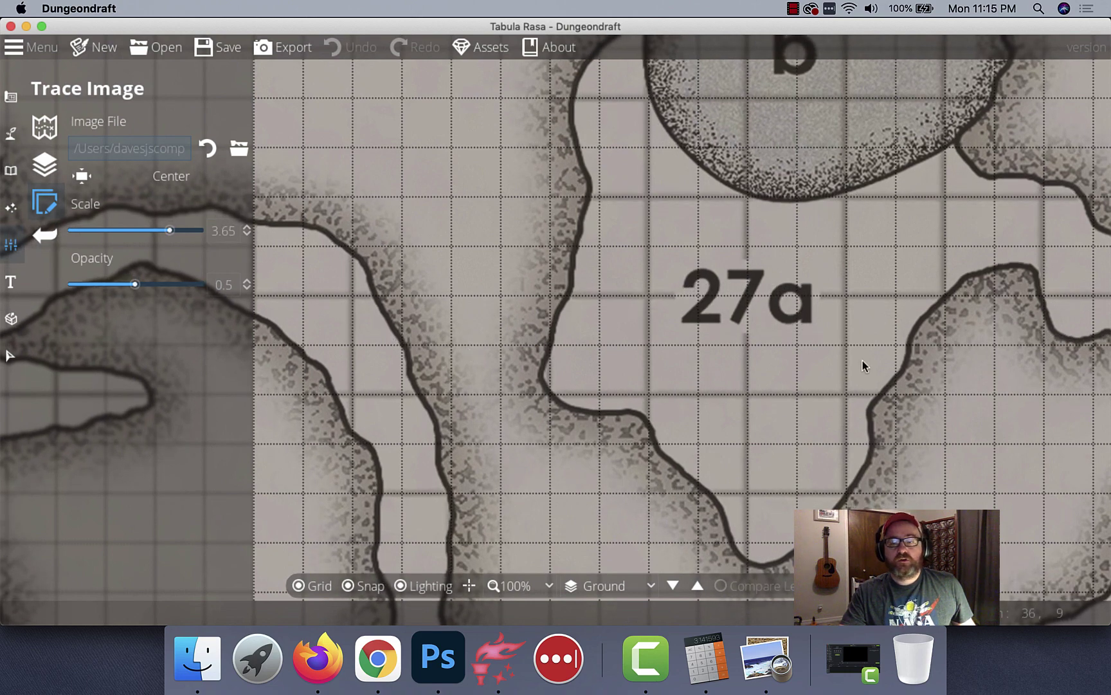
Check the alignment around areas 25, 22 and 20, and set the trace image's scale to 3.66.
{"action": "left_click_drag", "start_coordinate": [863, 367], "coordinate": [40, 8]}
{"action": "left_click_drag", "start_coordinate": [578, 314], "coordinate": [63, 6]}
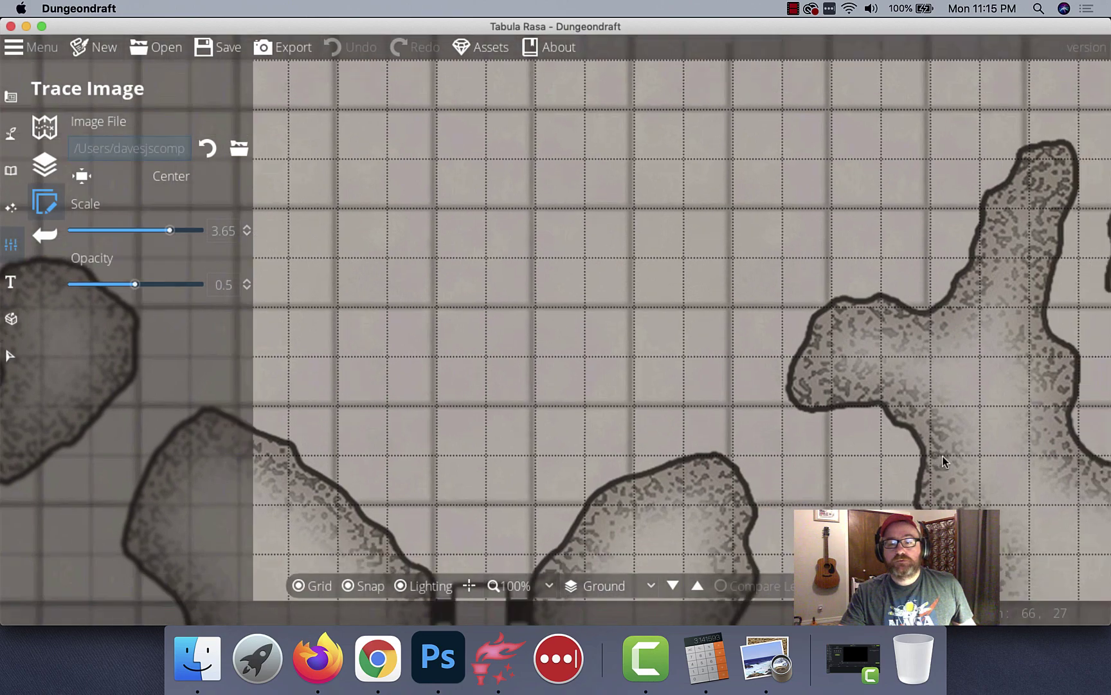
{"action": "left_click_drag", "start_coordinate": [940, 458], "coordinate": [404, 175]}
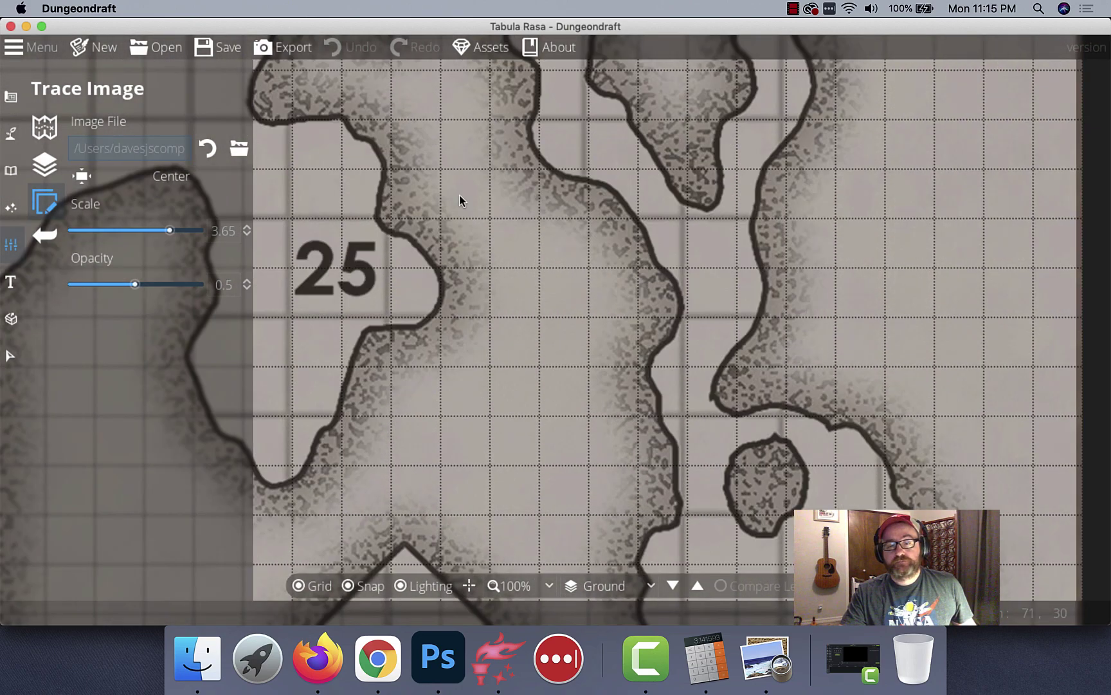
{"action": "left_click_drag", "start_coordinate": [460, 201], "coordinate": [920, 238]}
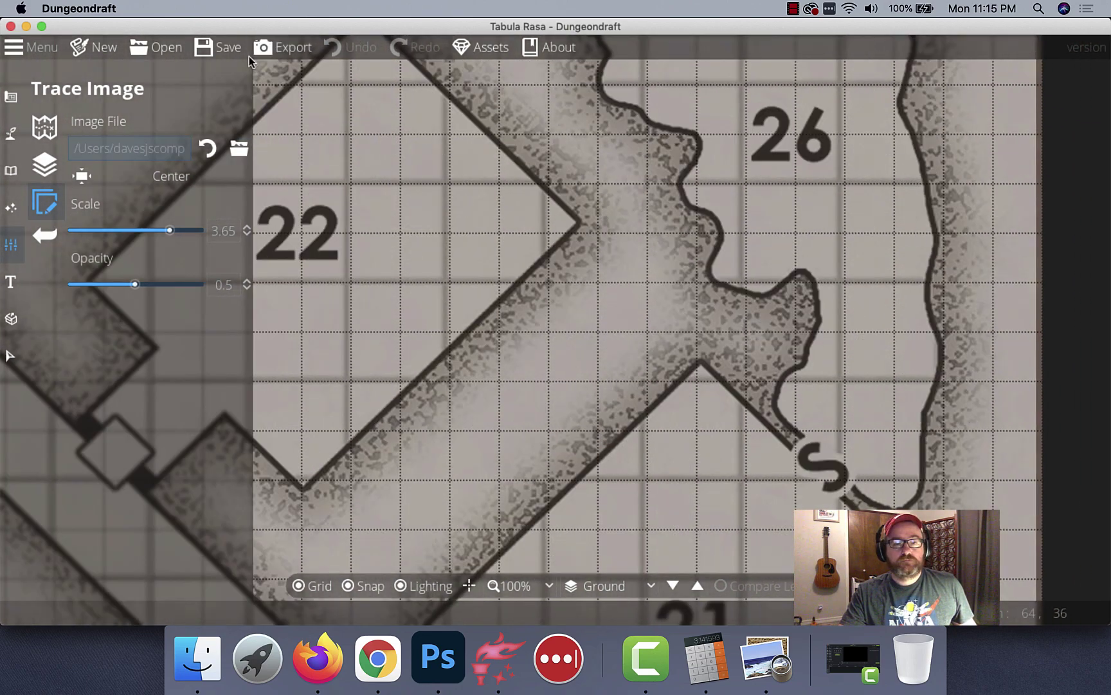
{"action": "left_click_drag", "start_coordinate": [317, 398], "coordinate": [697, 6]}
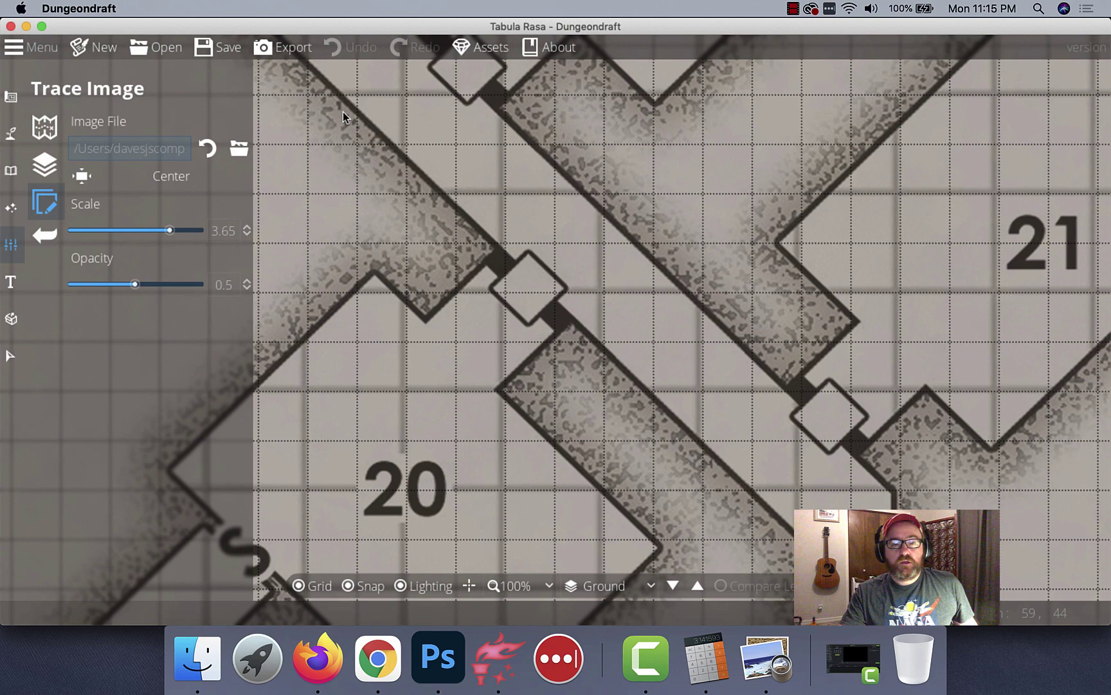
{"action": "left_click", "coordinate": [247, 226]}
{"action": "left_click", "coordinate": [427, 322]}
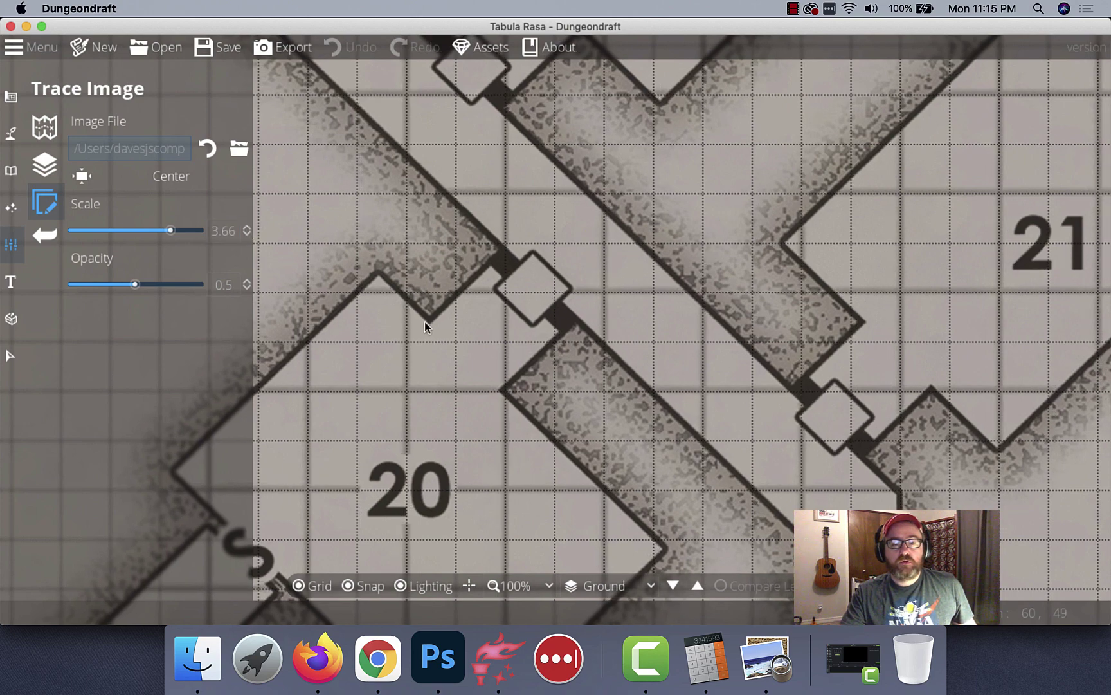
Examine how the trace image's squares line up with the map grid around rooms 15 and 14 and the lower dungeon.
{"action": "left_click_drag", "start_coordinate": [439, 222], "coordinate": [667, 516]}
{"action": "scroll", "coordinate": [394, 206], "scroll_direction": "left", "scroll_amount": 15}
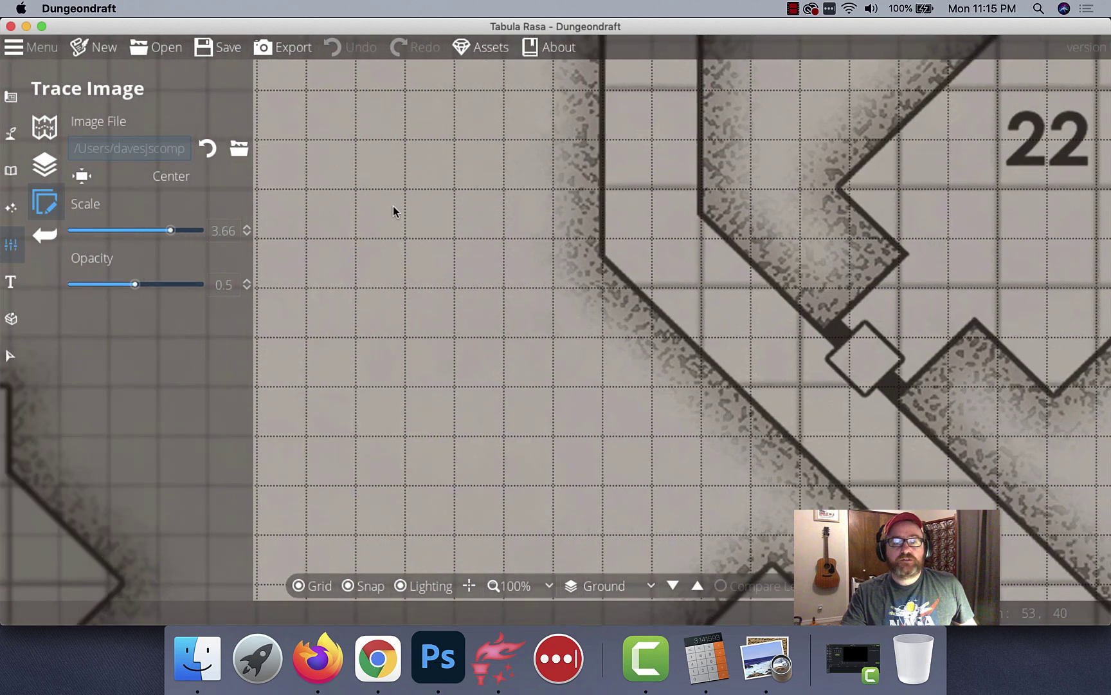
{"action": "scroll", "coordinate": [290, 296], "scroll_direction": "left", "scroll_amount": 10}
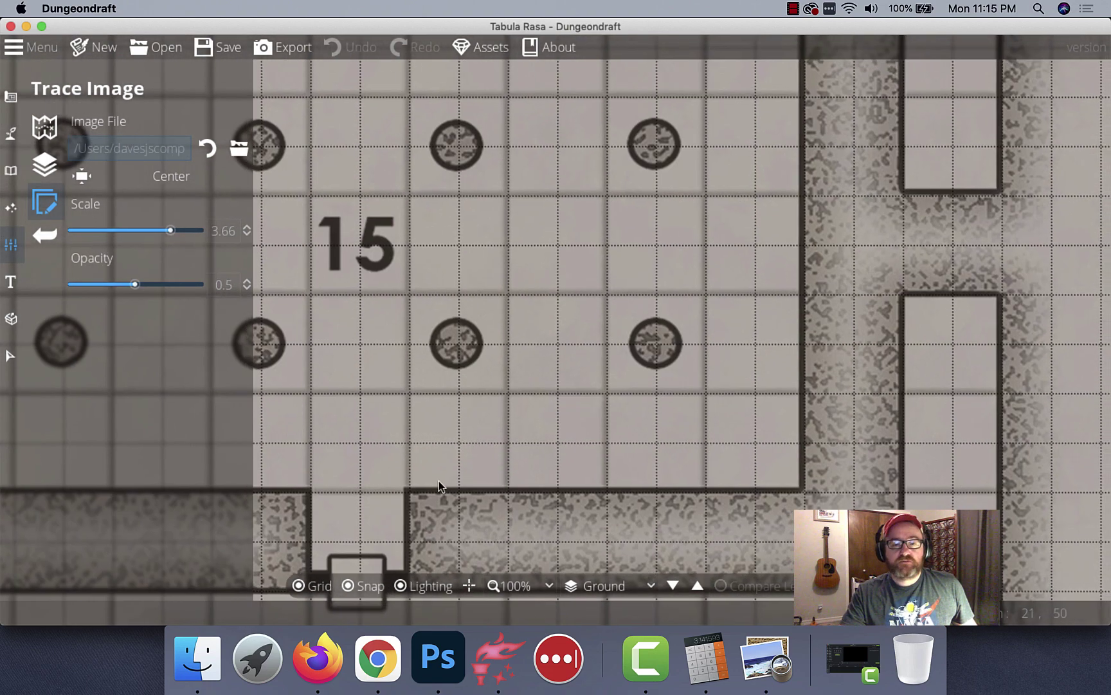
{"action": "left_click_drag", "start_coordinate": [439, 483], "coordinate": [578, 260]}
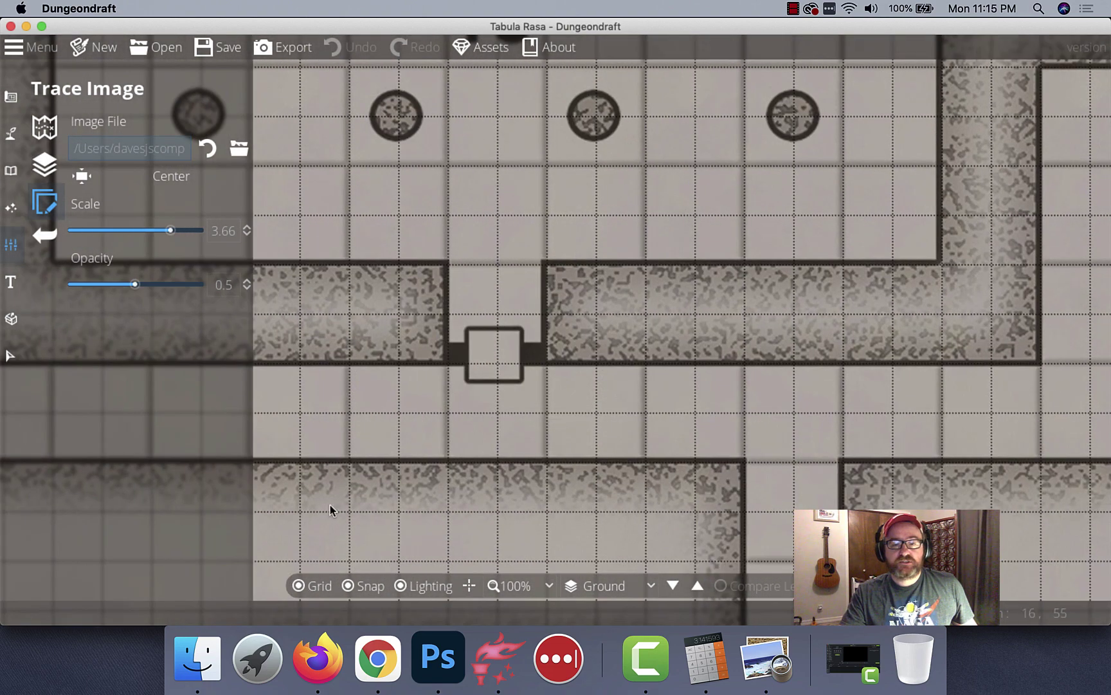
{"action": "left_click_drag", "start_coordinate": [330, 509], "coordinate": [701, 229]}
{"action": "scroll", "coordinate": [694, 270], "scroll_direction": "down", "scroll_amount": 5}
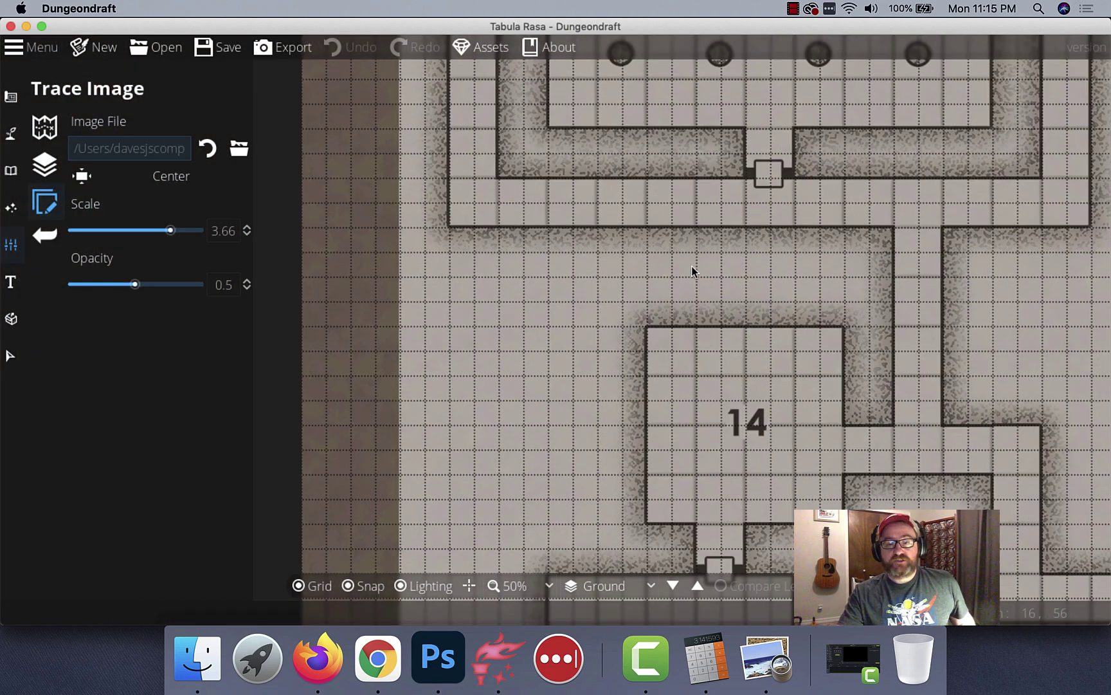
{"action": "scroll", "coordinate": [692, 270], "scroll_direction": "right", "scroll_amount": 10}
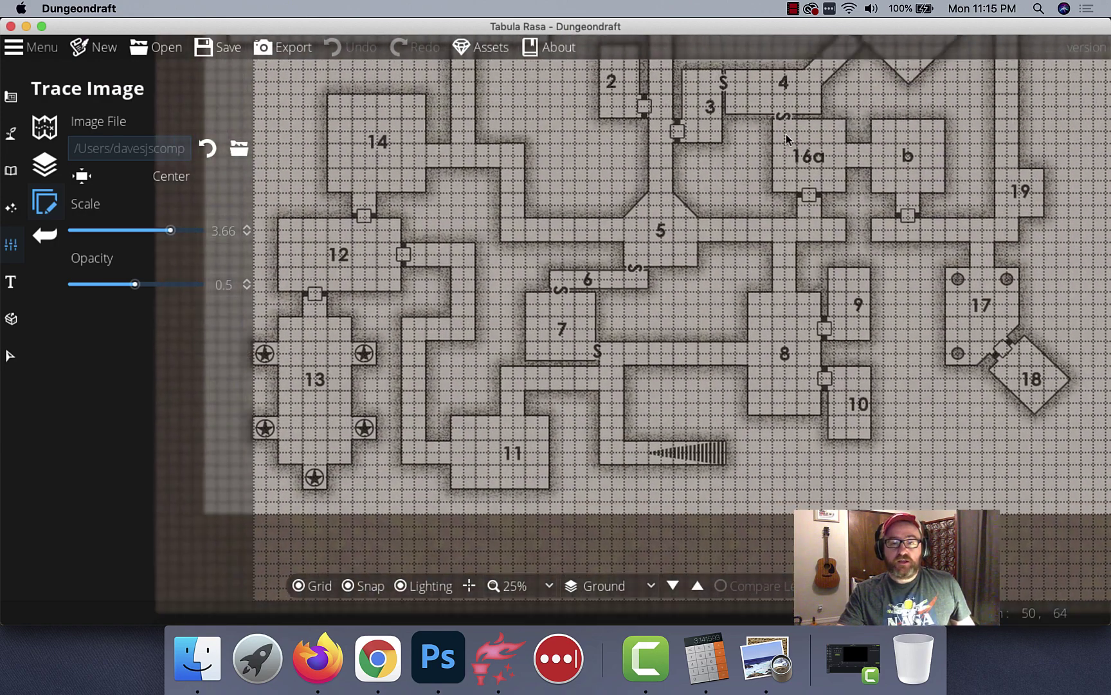
Examine how the trace image's squares line up with the map grid from the caves down to rooms 7, 8 and 11.
{"action": "left_click_drag", "start_coordinate": [787, 138], "coordinate": [622, 489]}
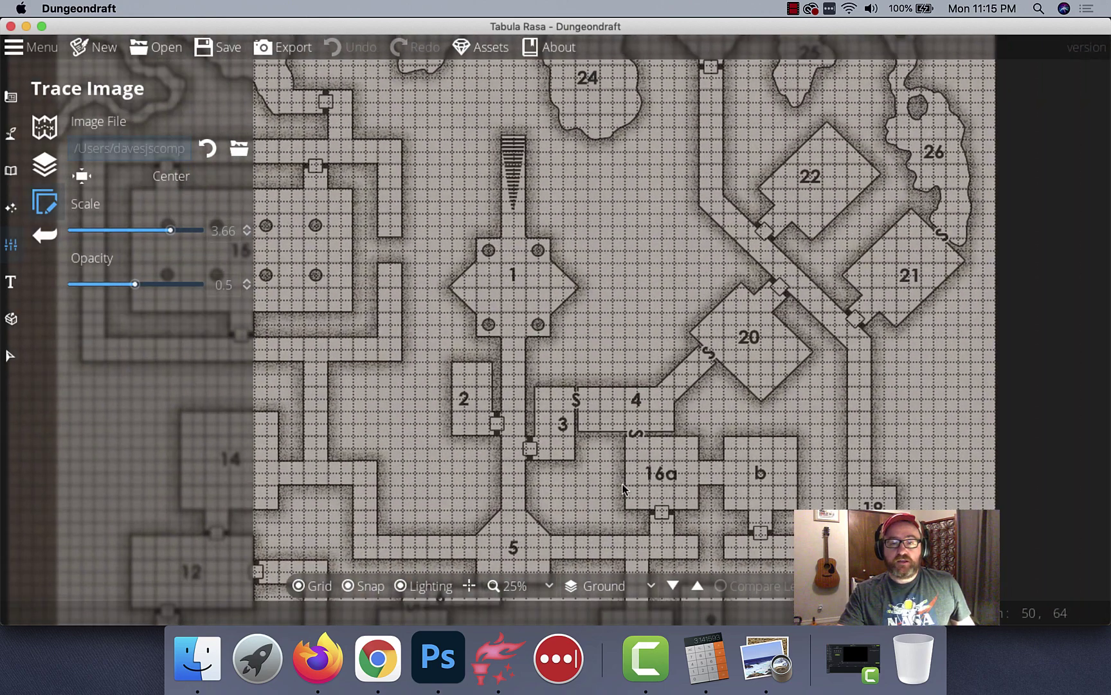
{"action": "left_click_drag", "start_coordinate": [612, 214], "coordinate": [746, 539]}
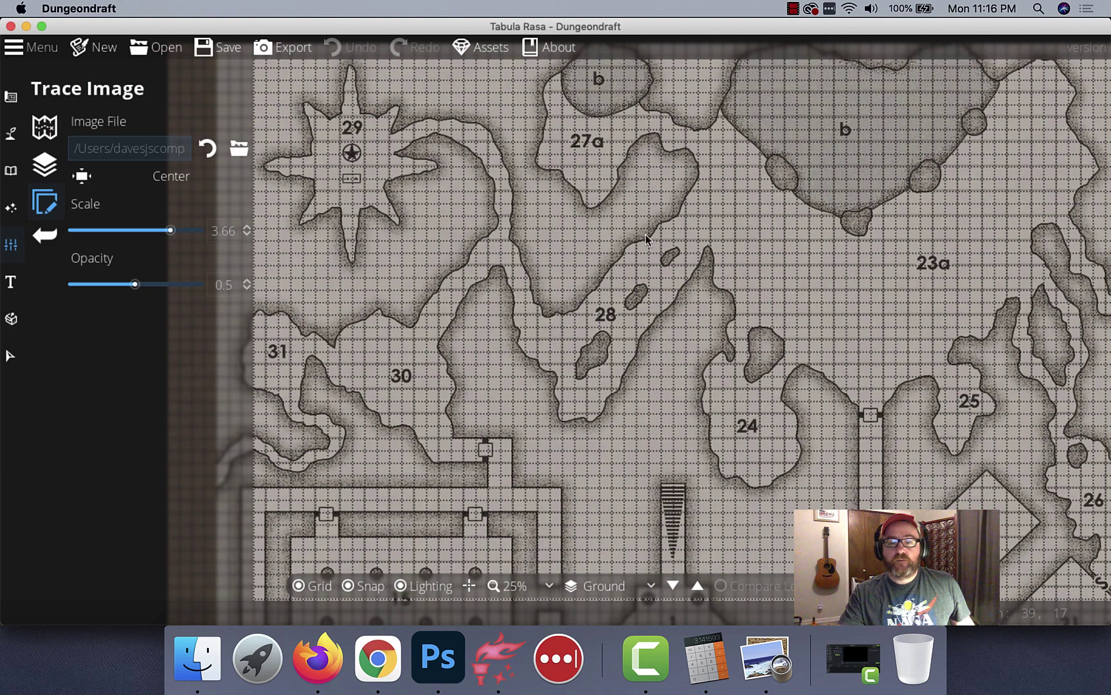
{"action": "left_click_drag", "start_coordinate": [644, 233], "coordinate": [790, 487]}
{"action": "left_click_drag", "start_coordinate": [719, 458], "coordinate": [794, 206]}
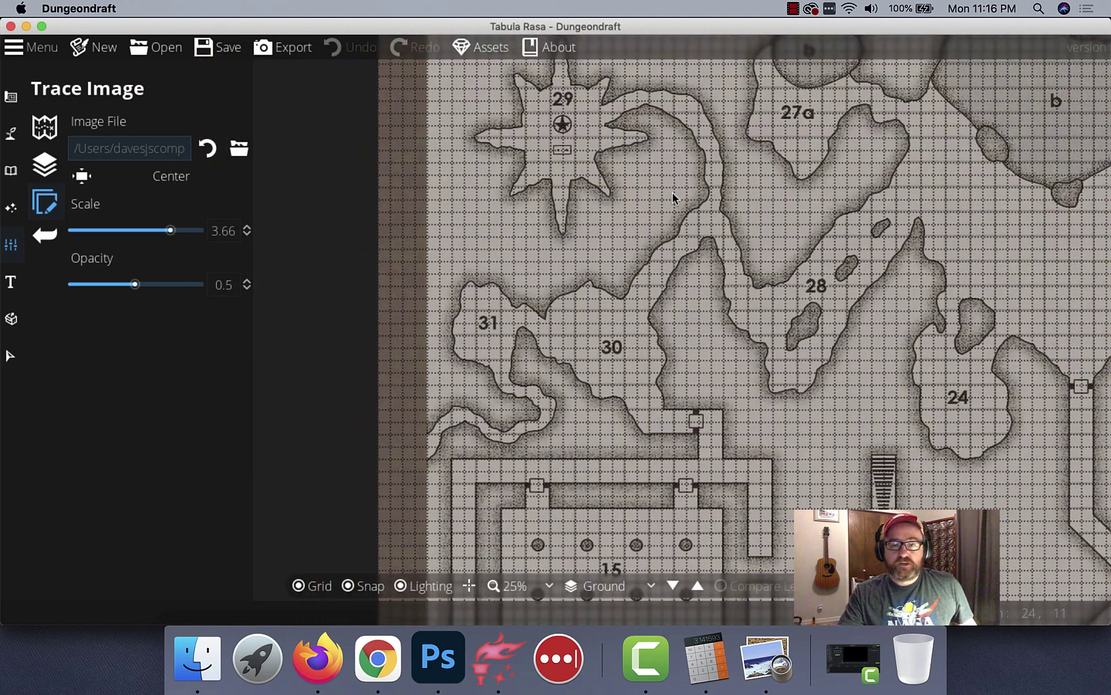
{"action": "left_click_drag", "start_coordinate": [674, 198], "coordinate": [778, 345]}
{"action": "mouse_move", "coordinate": [652, 301]}
{"action": "left_mouse_down"}
{"action": "mouse_move", "coordinate": [637, 348]}
{"action": "mouse_move", "coordinate": [620, 354]}
{"action": "mouse_move", "coordinate": [616, 331]}
{"action": "left_mouse_up"}
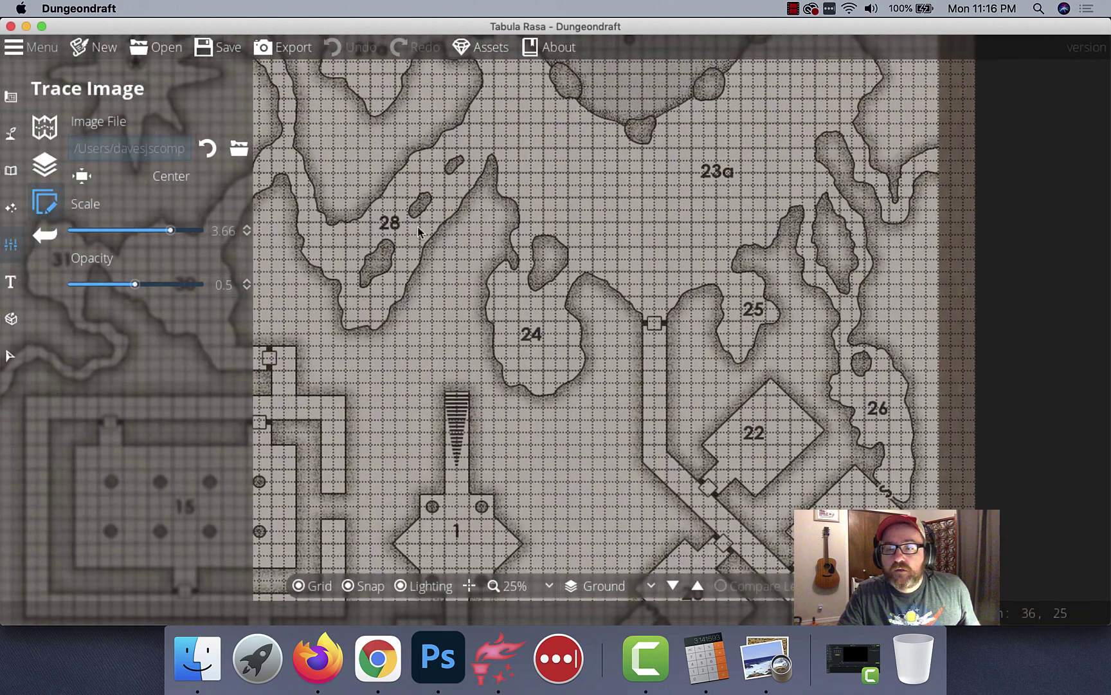
{"action": "left_click_drag", "start_coordinate": [434, 251], "coordinate": [612, 5]}
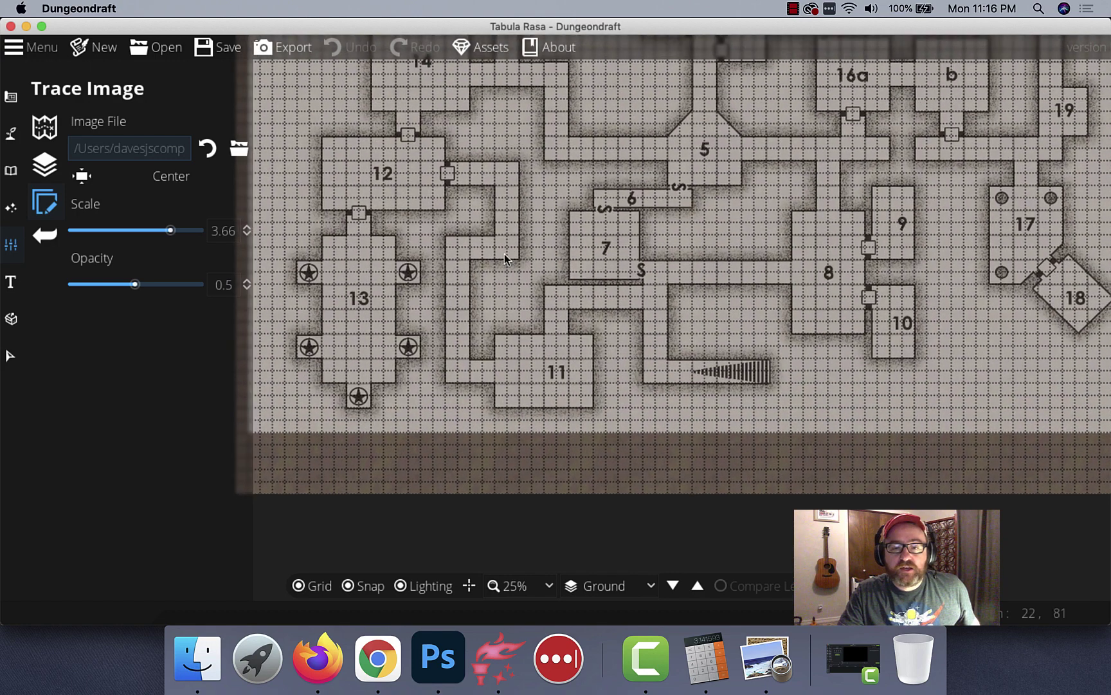
{"action": "scroll", "coordinate": [504, 254], "scroll_direction": "up", "scroll_amount": 2}
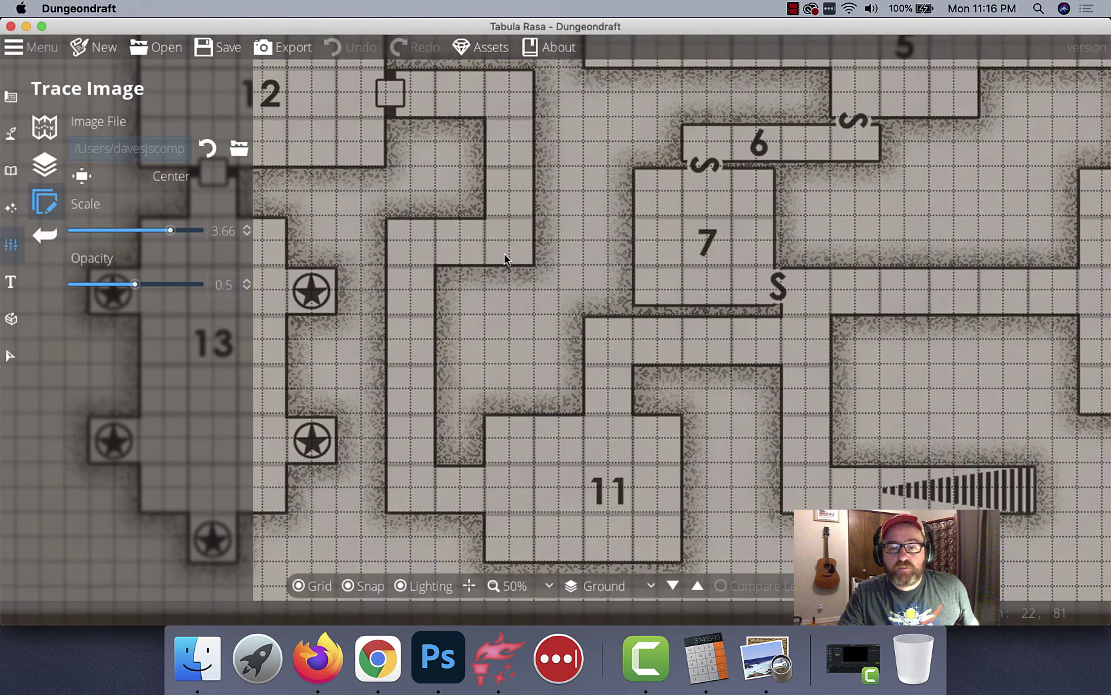
{"action": "mouse_move", "coordinate": [916, 331]}
{"action": "left_mouse_down"}
{"action": "mouse_move", "coordinate": [710, 322]}
{"action": "mouse_move", "coordinate": [657, 308]}
{"action": "left_mouse_up"}
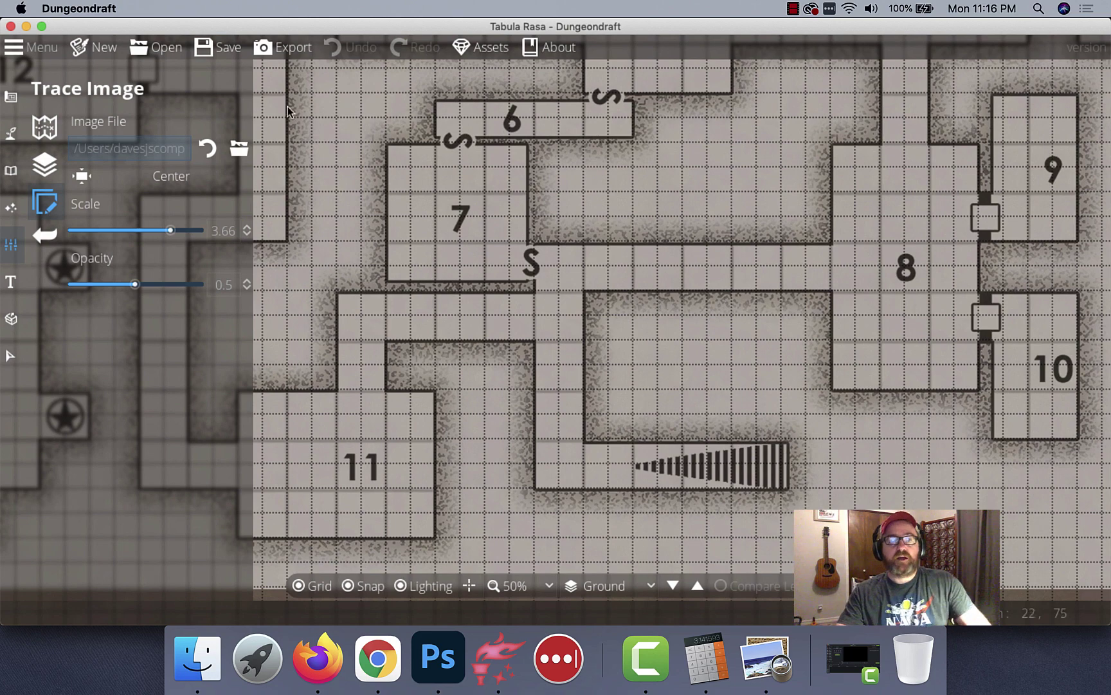
Save the map as neverending-dungeon-1 in the Neverending Dungeon 2021 folder.
{"action": "left_click", "coordinate": [224, 58]}
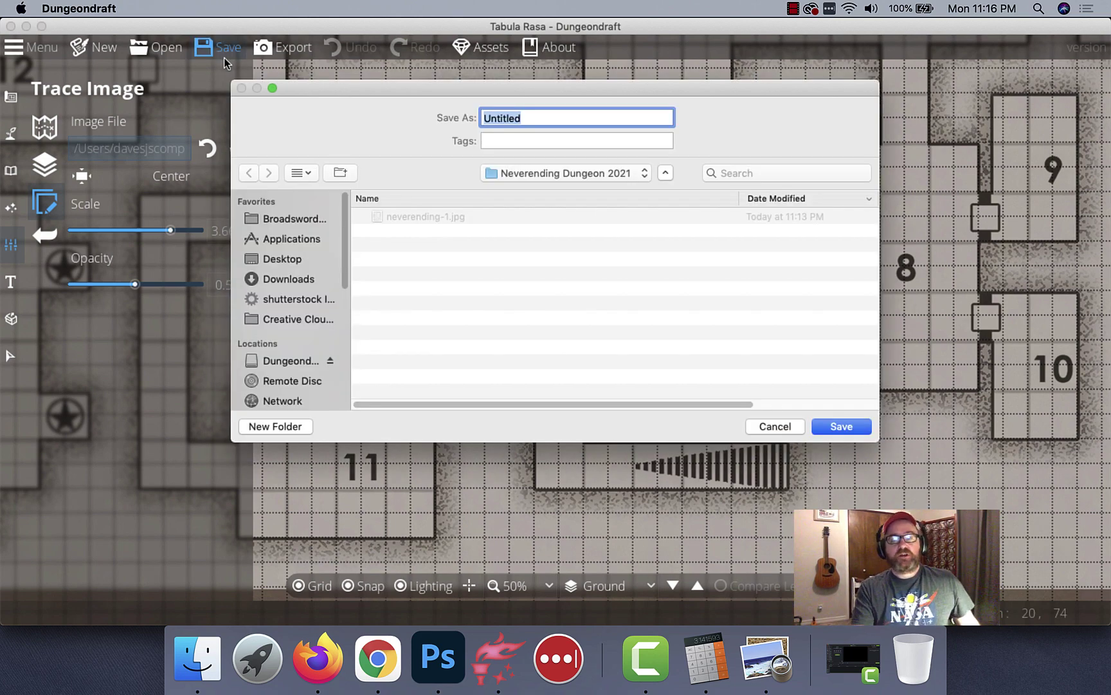
{"action": "type", "text": "neverending-dungeon-1"}
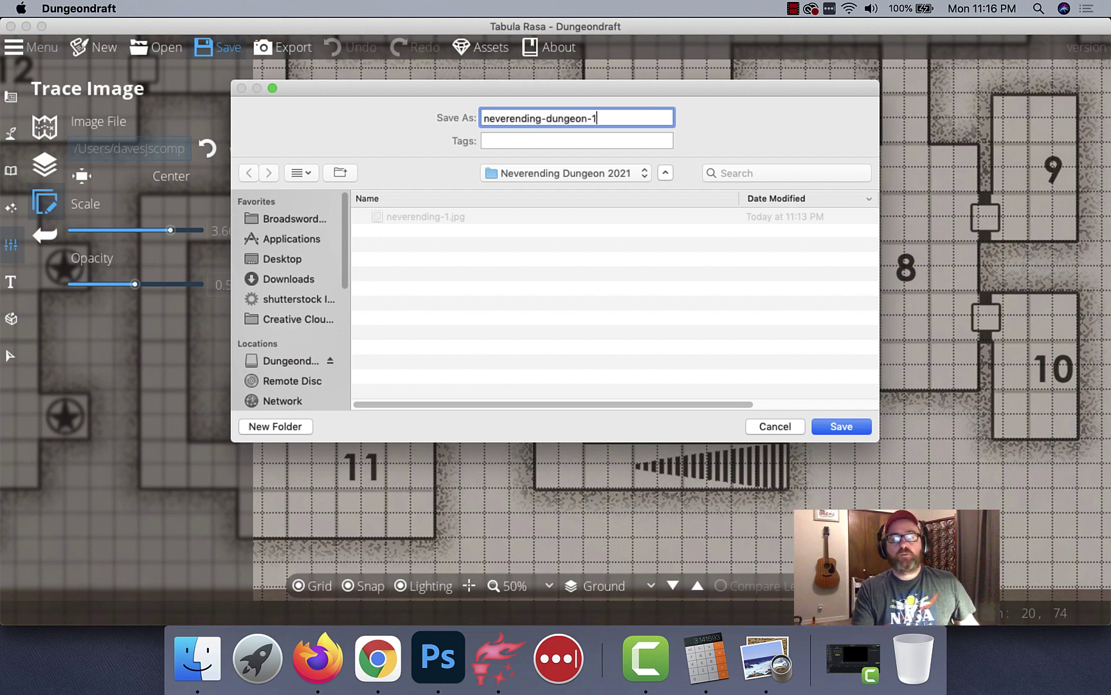
{"action": "key", "text": "Return"}
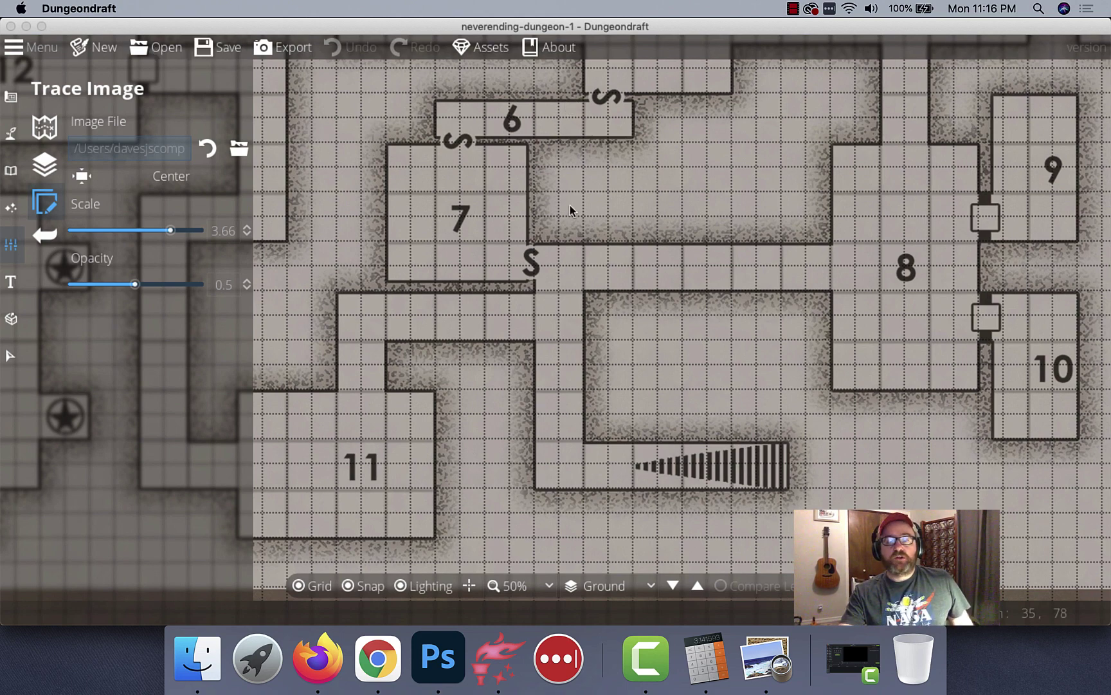
Examine the trace image's grid alignment from room 5 up to room 1 and its staircase.
{"action": "left_click_drag", "start_coordinate": [570, 211], "coordinate": [538, 456]}
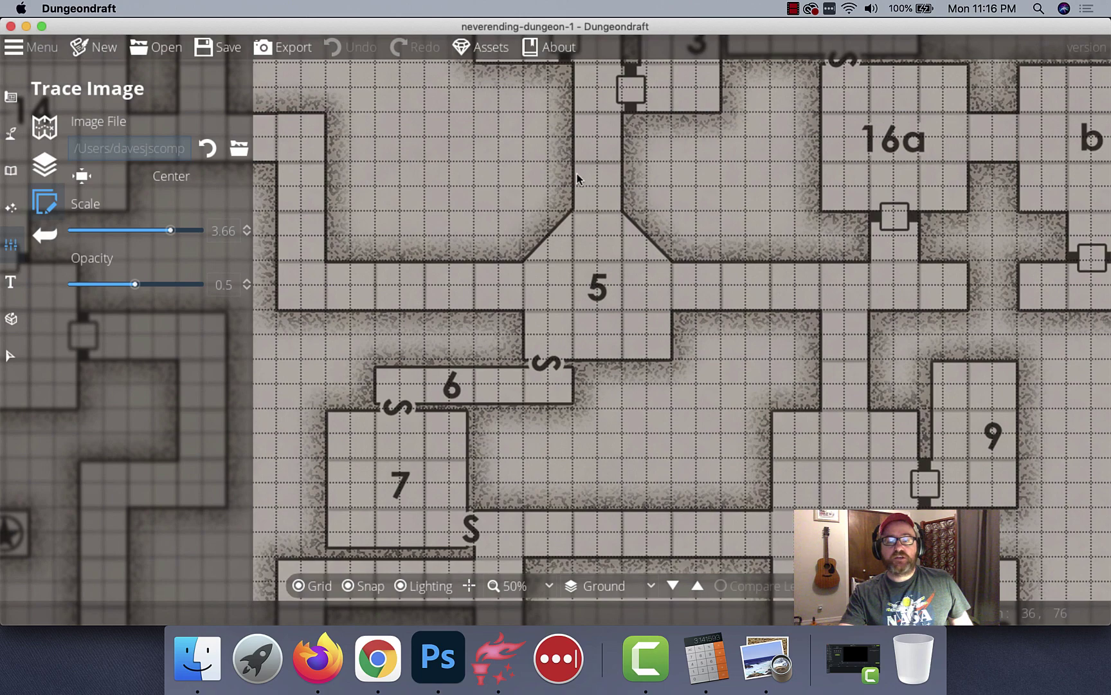
{"action": "scroll", "coordinate": [527, 212], "scroll_direction": "down", "scroll_amount": 3}
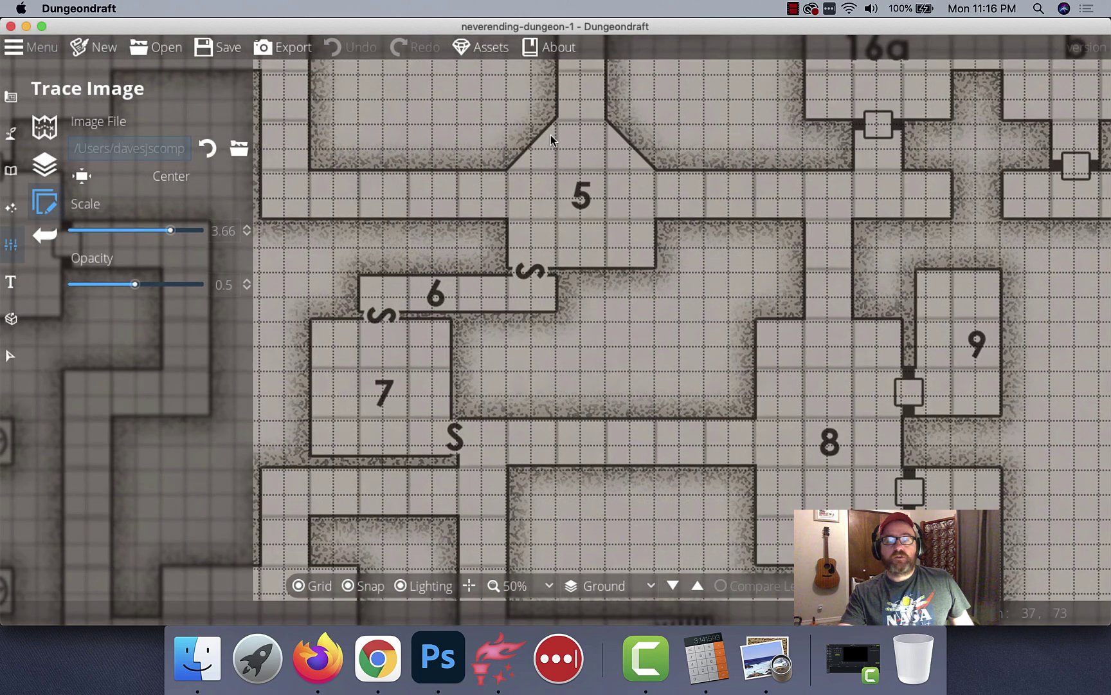
{"action": "scroll", "coordinate": [559, 271], "scroll_direction": "up", "scroll_amount": 10}
{"action": "left_click_drag", "start_coordinate": [561, 273], "coordinate": [504, 535]}
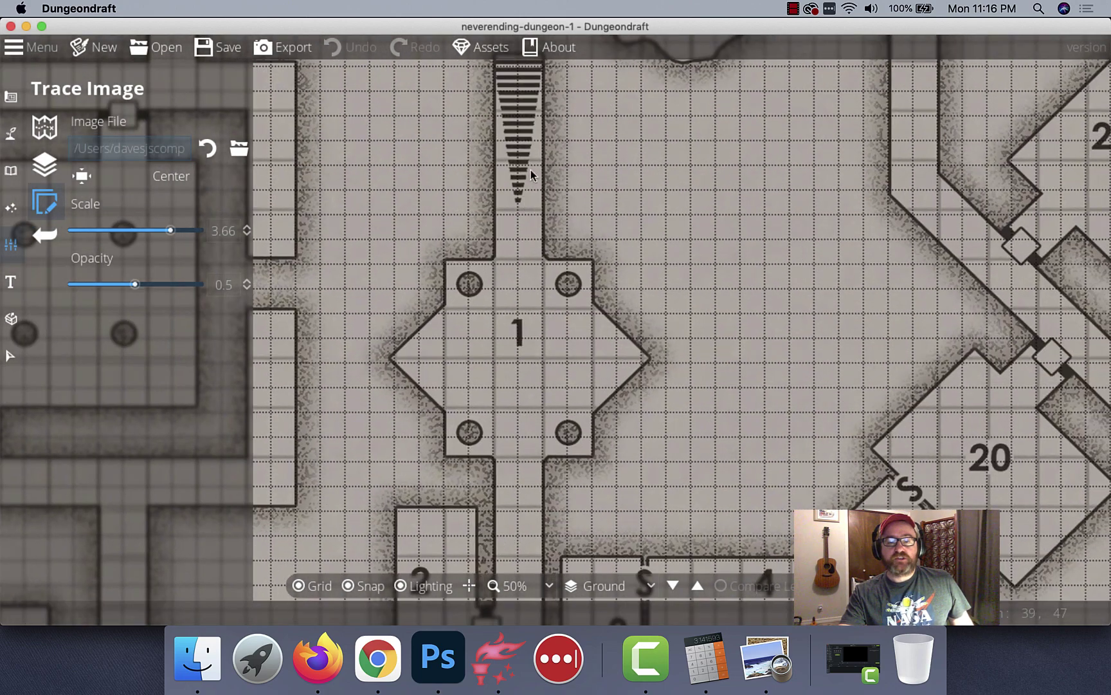
{"action": "left_click_drag", "start_coordinate": [530, 171], "coordinate": [516, 342]}
{"action": "scroll", "coordinate": [516, 342], "scroll_direction": "up", "scroll_amount": 1}
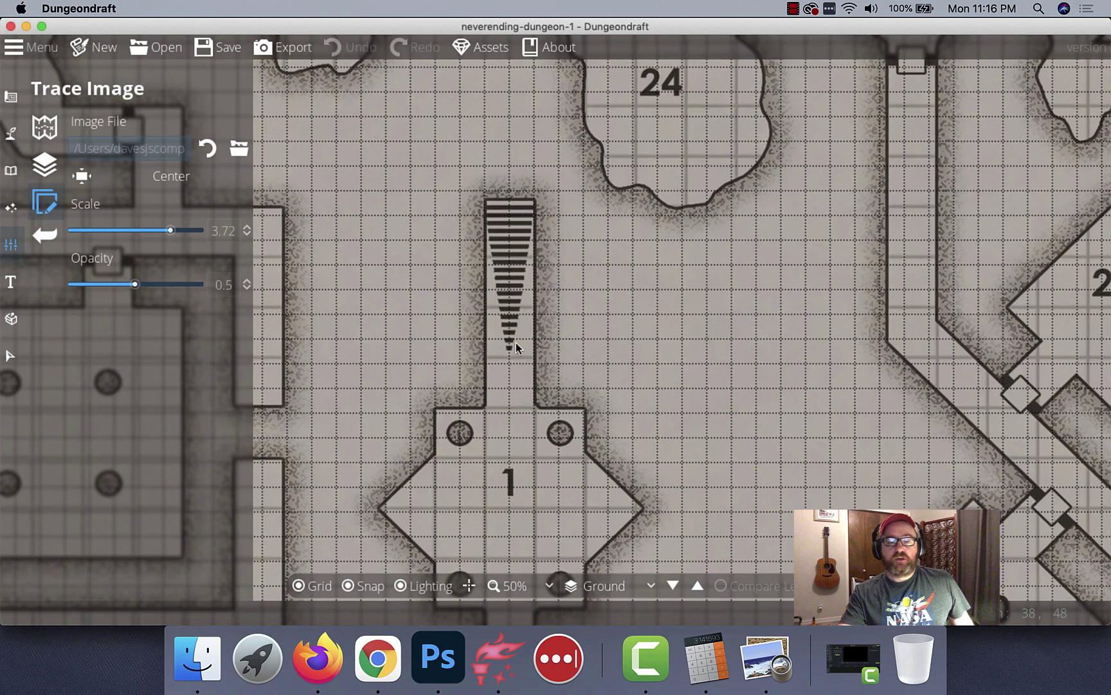
{"action": "scroll", "coordinate": [515, 342], "scroll_direction": "down", "scroll_amount": 2}
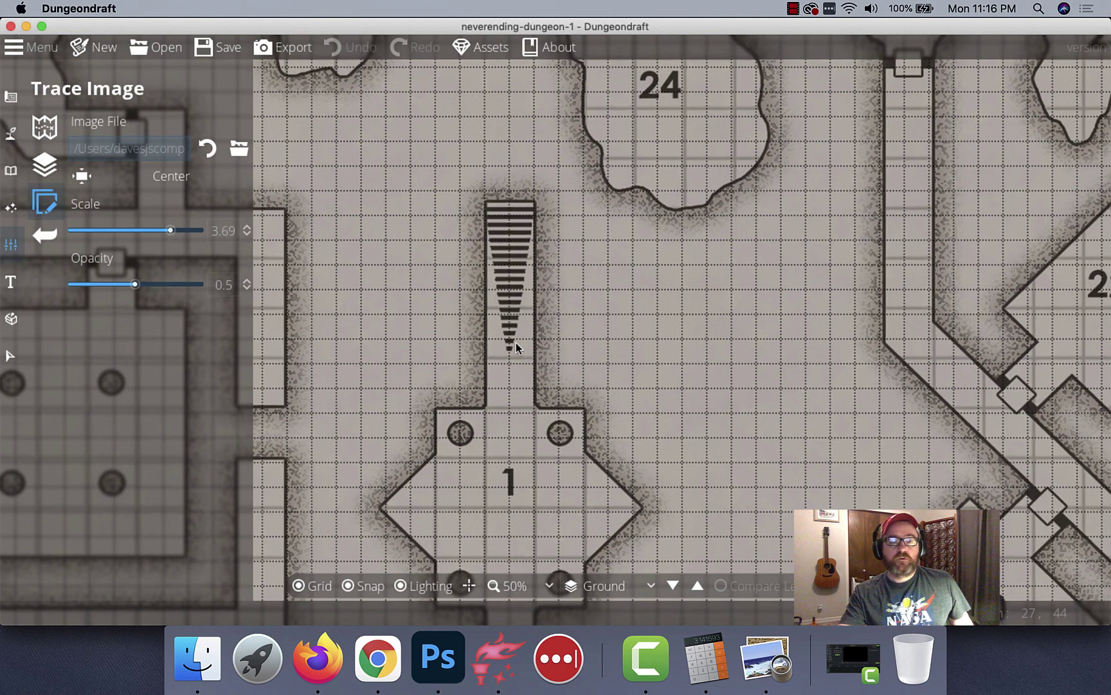
{"action": "left_click", "coordinate": [245, 236]}
{"action": "left_click", "coordinate": [245, 237]}
{"action": "left_click", "coordinate": [245, 236]}
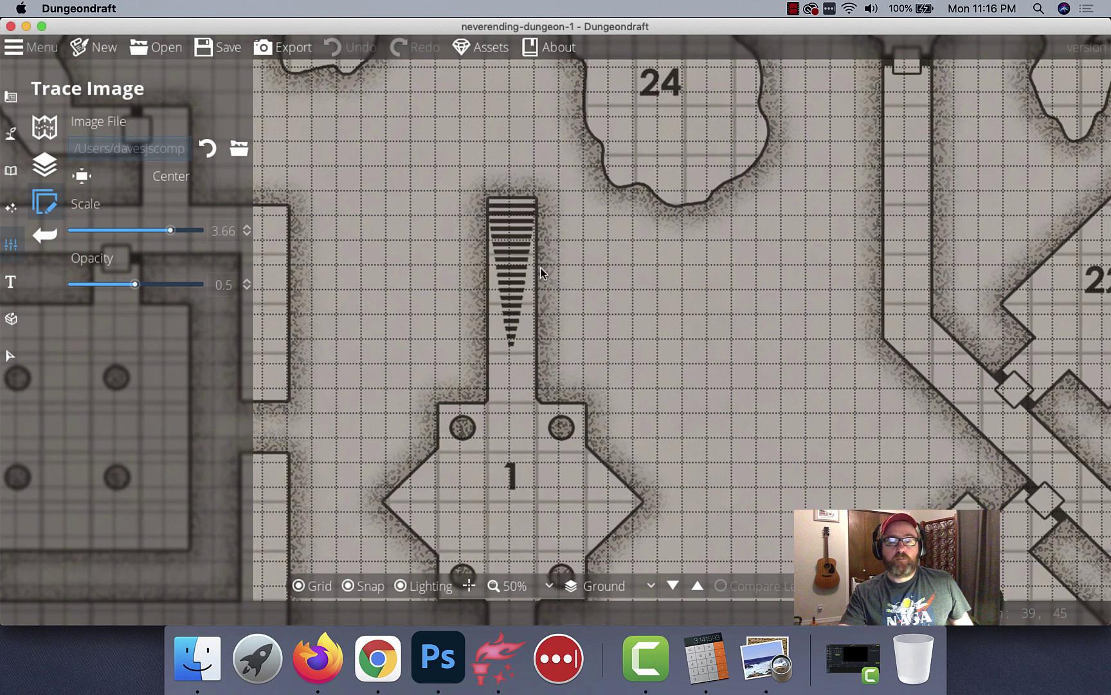
Nudge the trace image slightly up and to the left so room 1's walls line up with the map grid.
{"action": "mouse_move", "coordinate": [541, 268]}
{"action": "left_mouse_down"}
{"action": "mouse_move", "coordinate": [541, 285]}
{"action": "mouse_move", "coordinate": [541, 258]}
{"action": "left_mouse_up"}
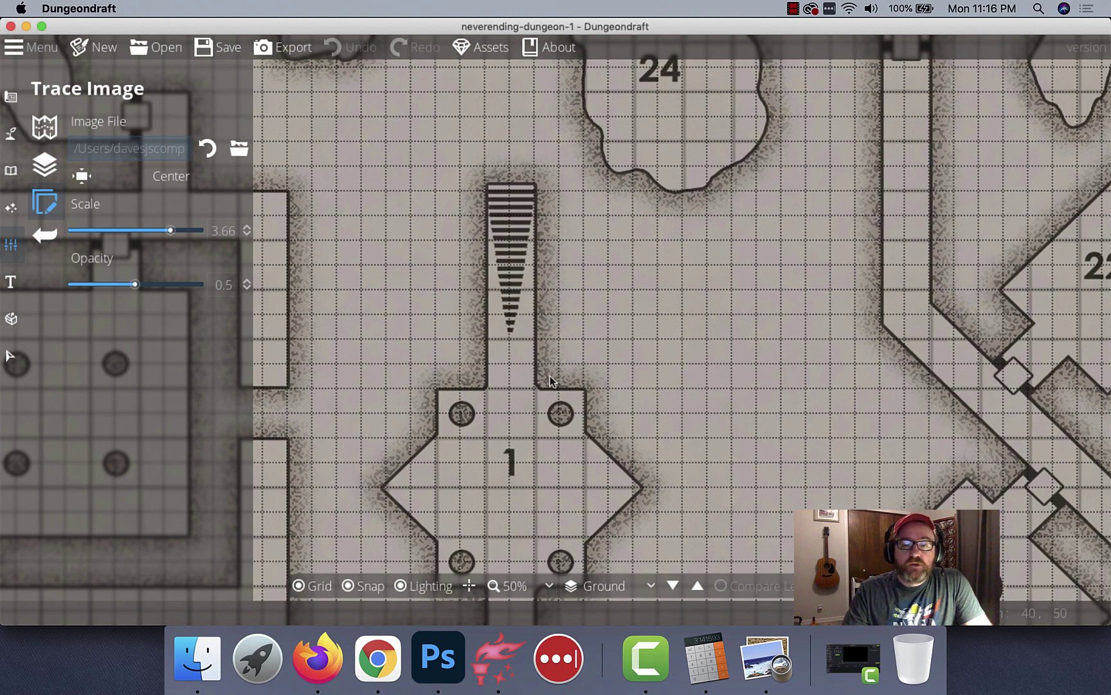
{"action": "left_click_drag", "start_coordinate": [550, 375], "coordinate": [548, 375]}
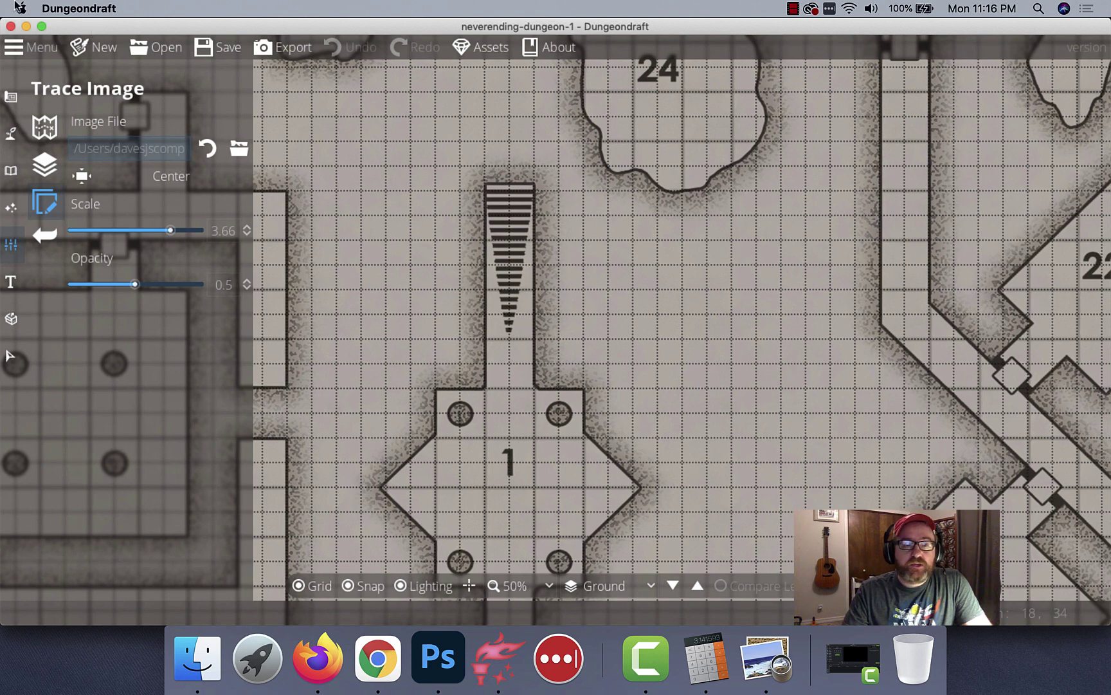
Build the 2 × 8.5 tile stair corridor above room 1 with the Building Tool, using the cracked grey floor and the Stone wall.
{"action": "left_click", "coordinate": [13, 98]}
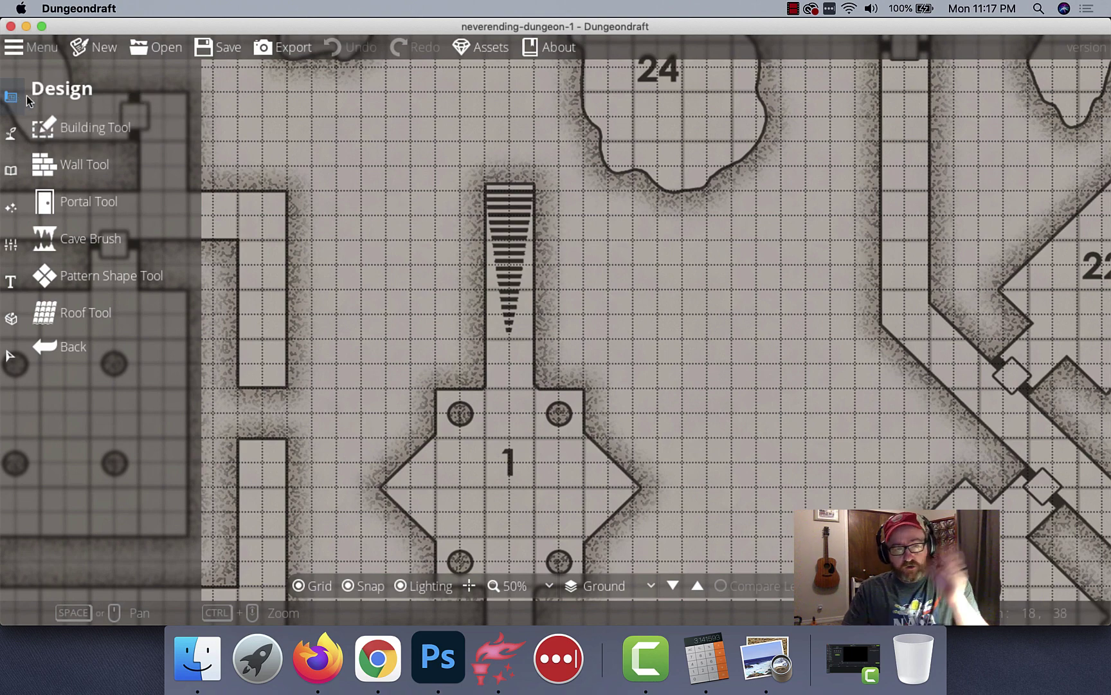
{"action": "left_click", "coordinate": [95, 128]}
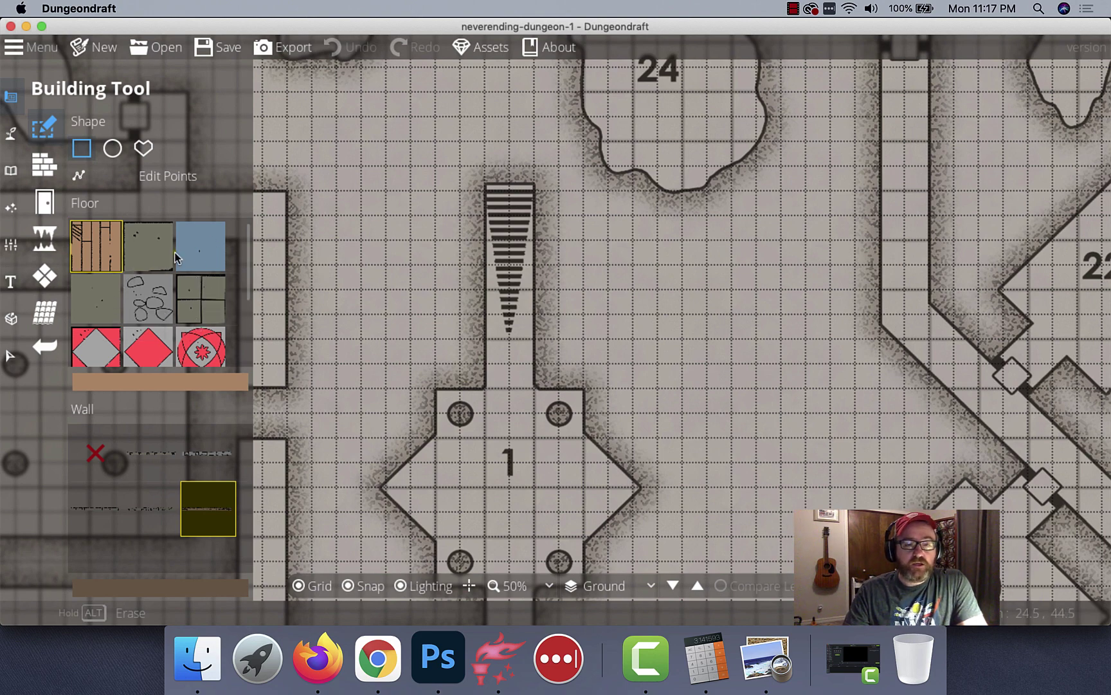
{"action": "left_click", "coordinate": [154, 250]}
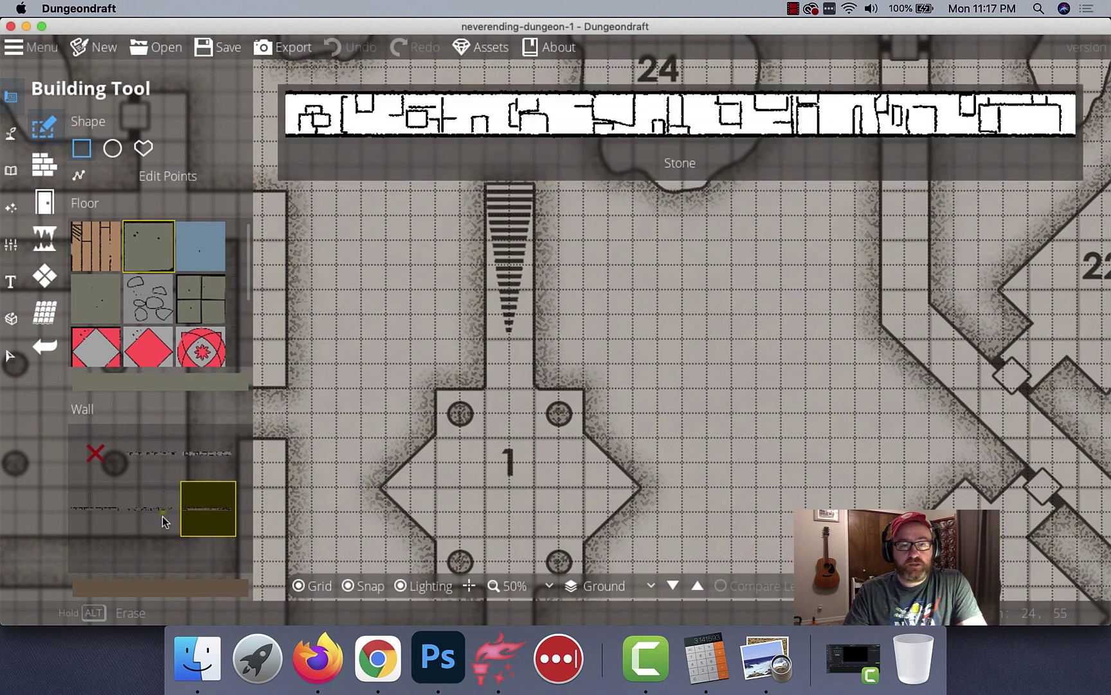
{"action": "left_click", "coordinate": [162, 516]}
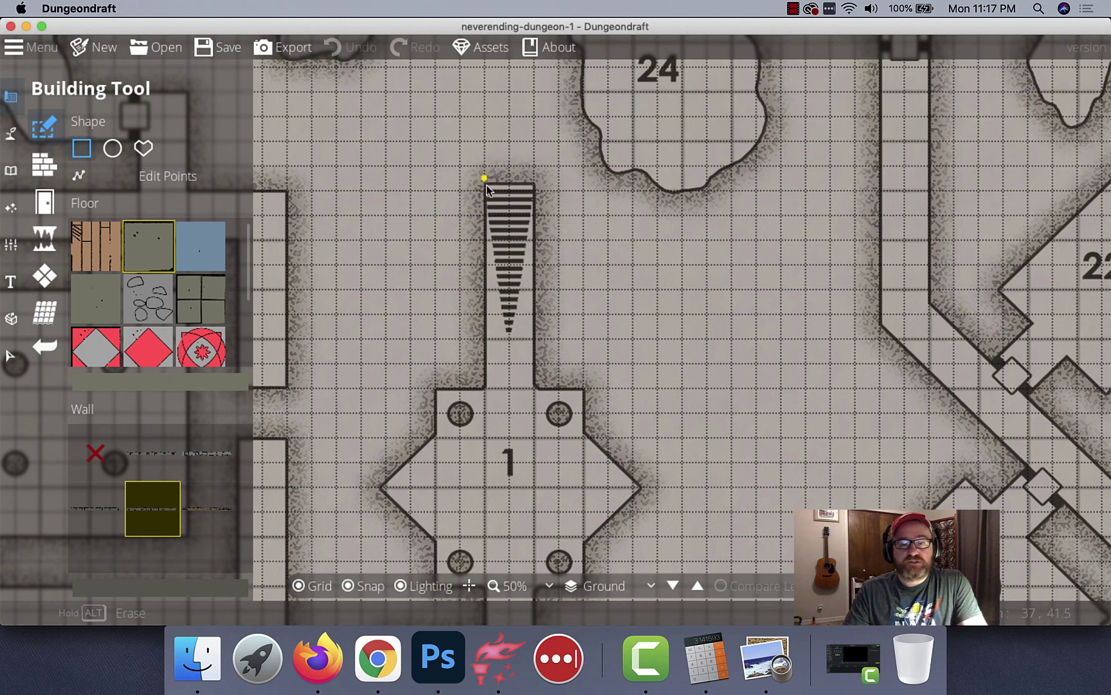
{"action": "left_click_drag", "start_coordinate": [484, 178], "coordinate": [533, 388]}
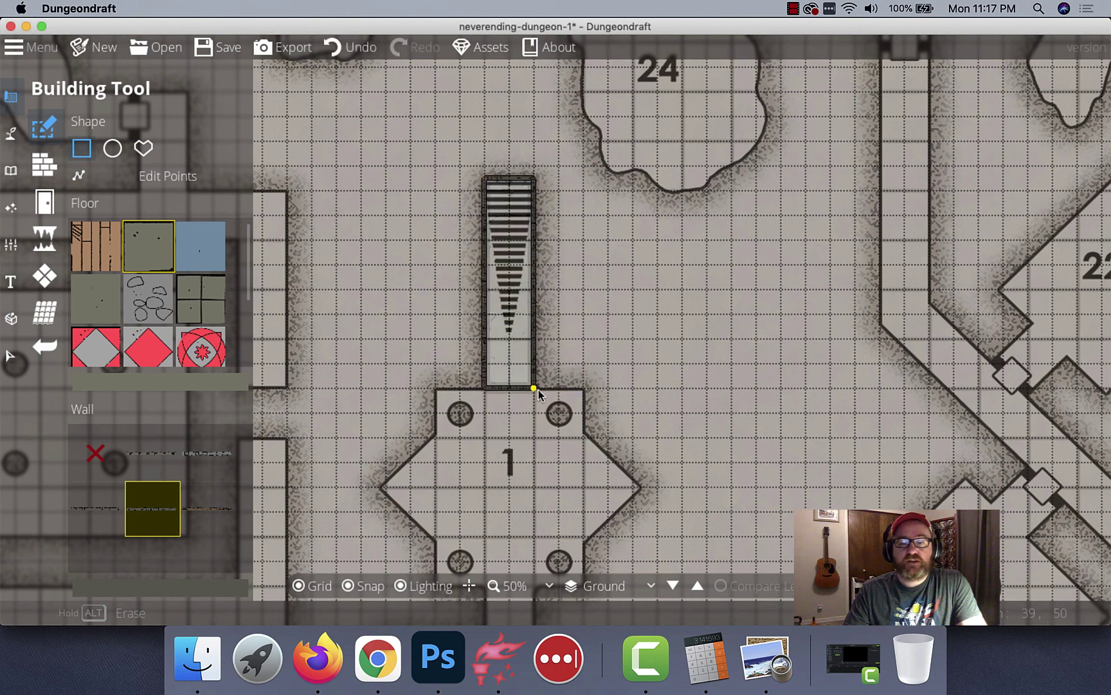
Build the central rectangle of room 1, 6 × 8 tiles, joined to the lower end of the stair corridor.
{"action": "scroll", "coordinate": [564, 223], "scroll_direction": "down", "scroll_amount": 3}
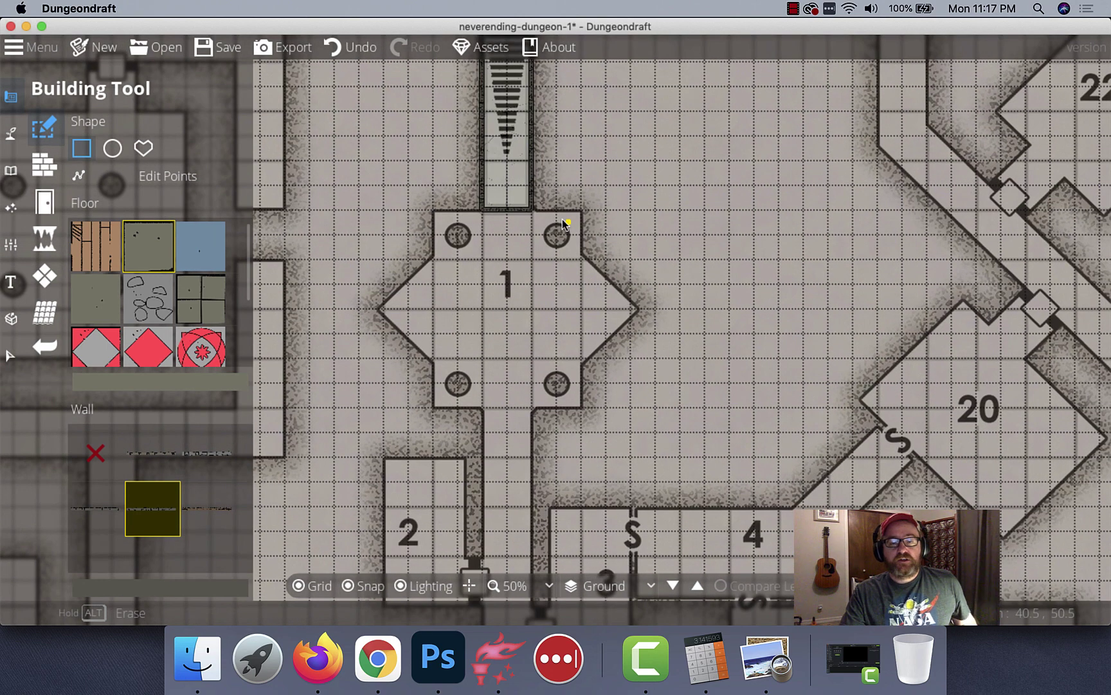
{"action": "scroll", "coordinate": [564, 223], "scroll_direction": "up", "scroll_amount": 5}
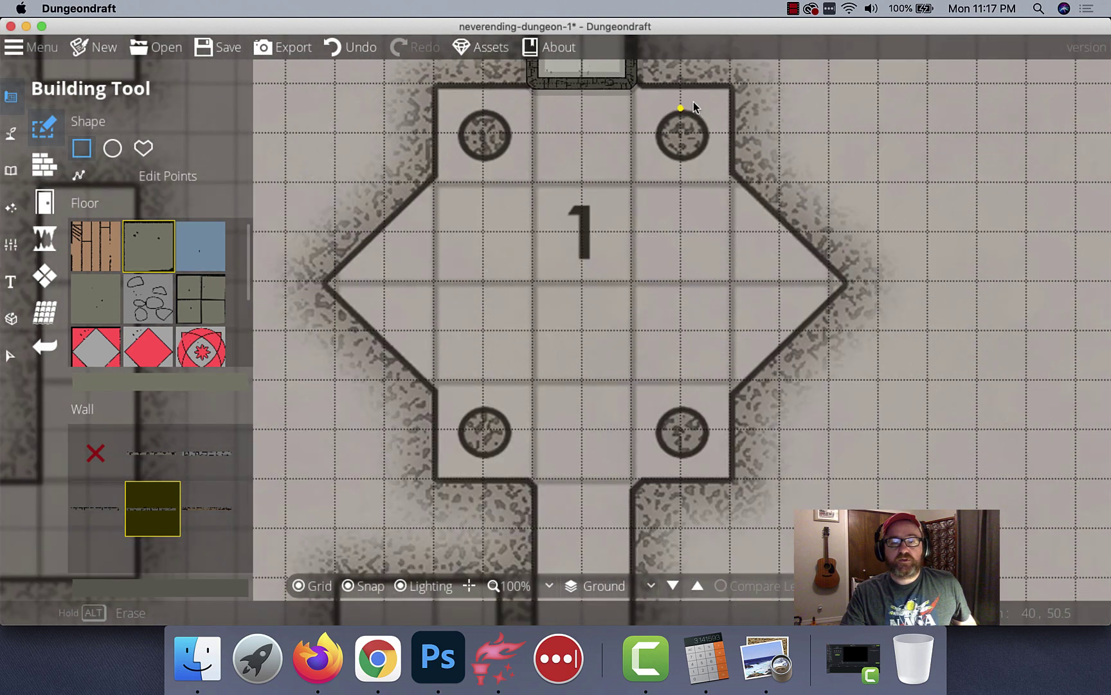
{"action": "scroll", "coordinate": [596, 164], "scroll_direction": "down", "scroll_amount": 5}
{"action": "left_click_drag", "start_coordinate": [596, 165], "coordinate": [577, 199]}
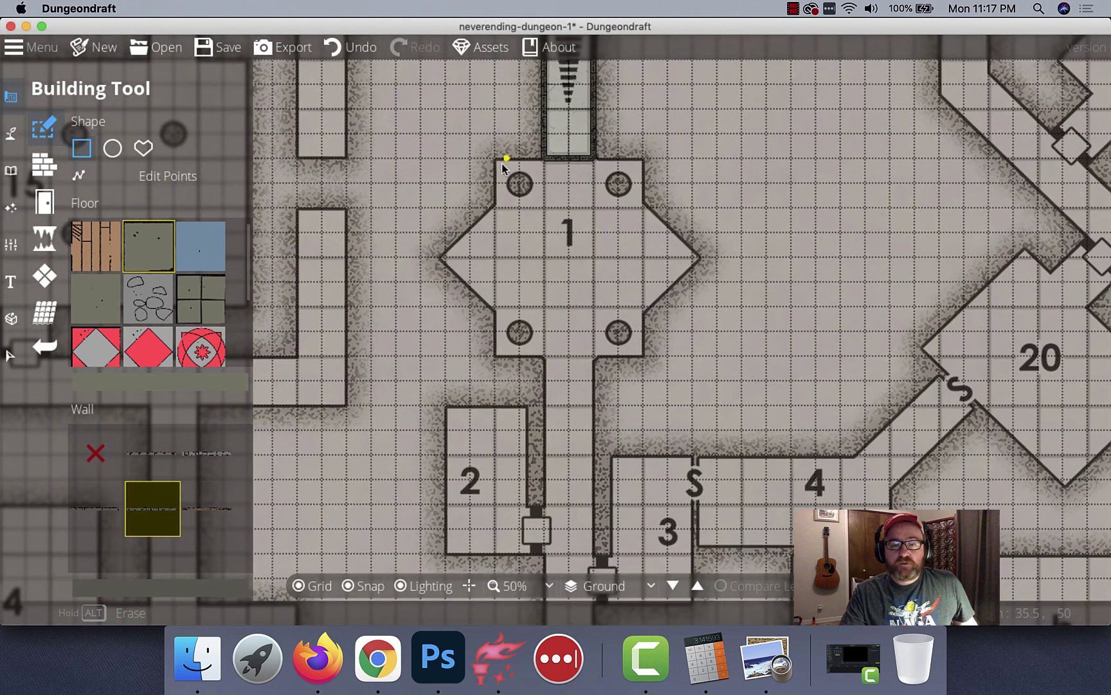
{"action": "left_click_drag", "start_coordinate": [502, 164], "coordinate": [621, 131]}
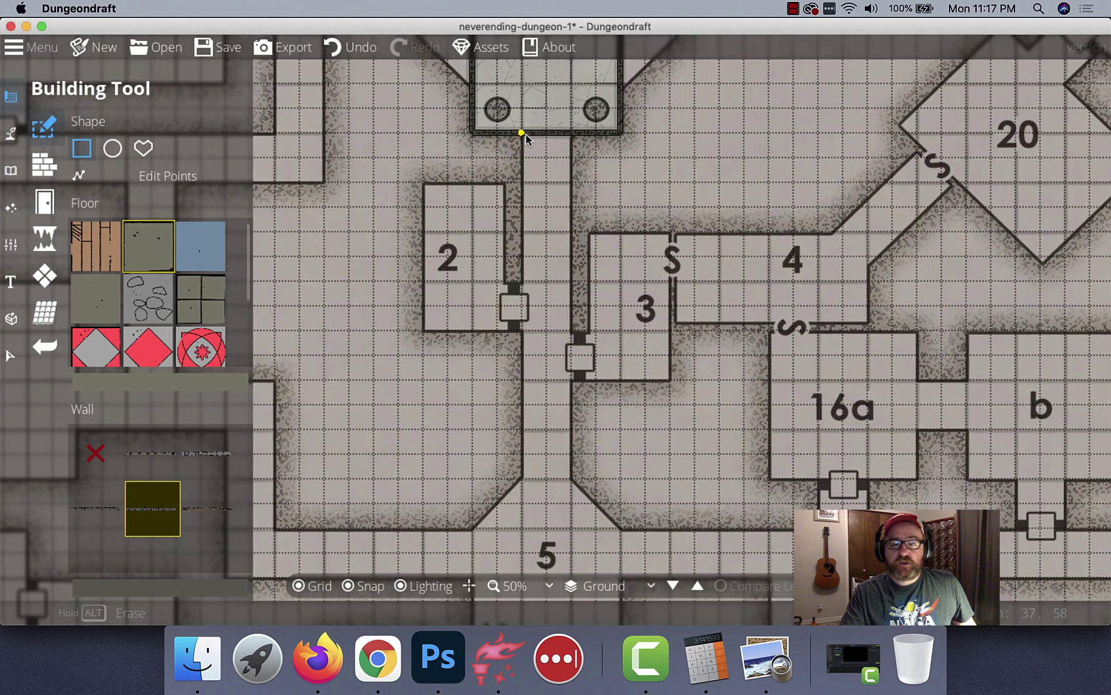
Build the 2 × 14 tile corridor from room 1 down to room 5, and trace room 2 beside it.
{"action": "left_click_drag", "start_coordinate": [522, 133], "coordinate": [570, 479]}
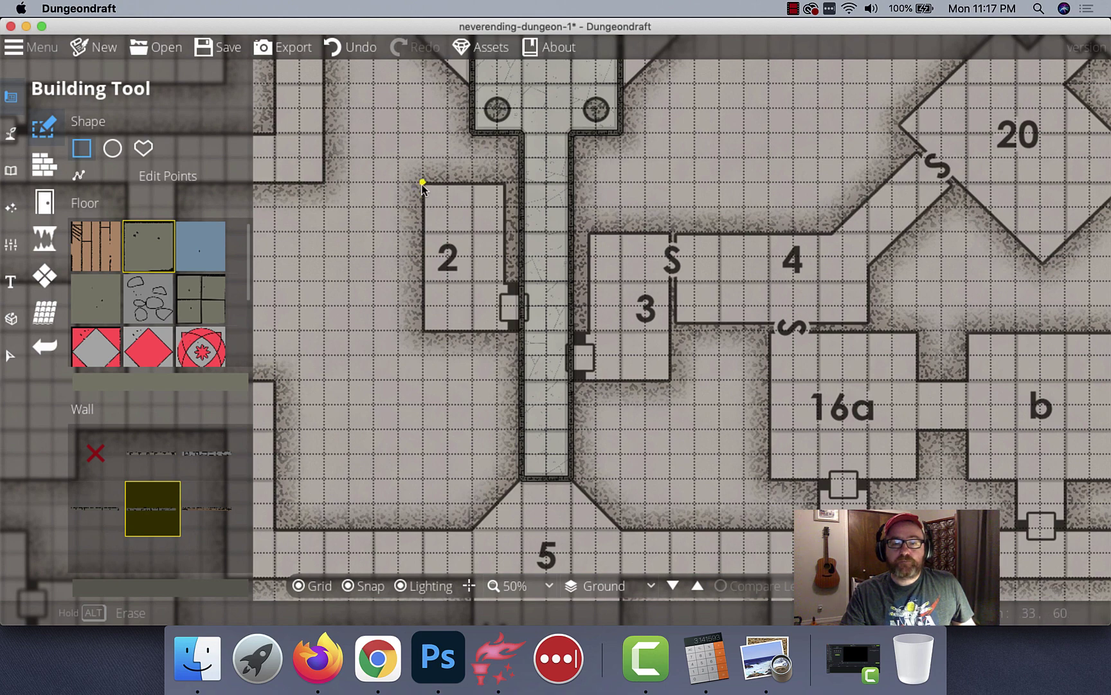
{"action": "left_click_drag", "start_coordinate": [423, 183], "coordinate": [509, 283]}
{"action": "left_click_drag", "start_coordinate": [508, 283], "coordinate": [574, 257]}
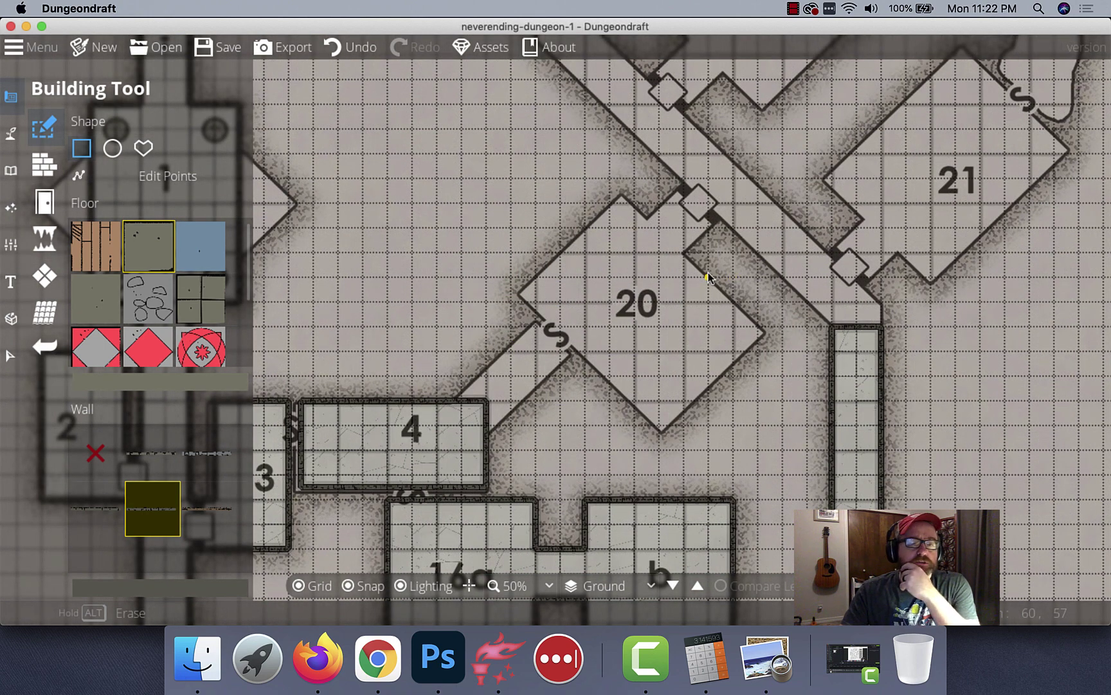
Switch the Building Tool to the freeform polygon shape.
{"action": "left_click", "coordinate": [144, 149]}
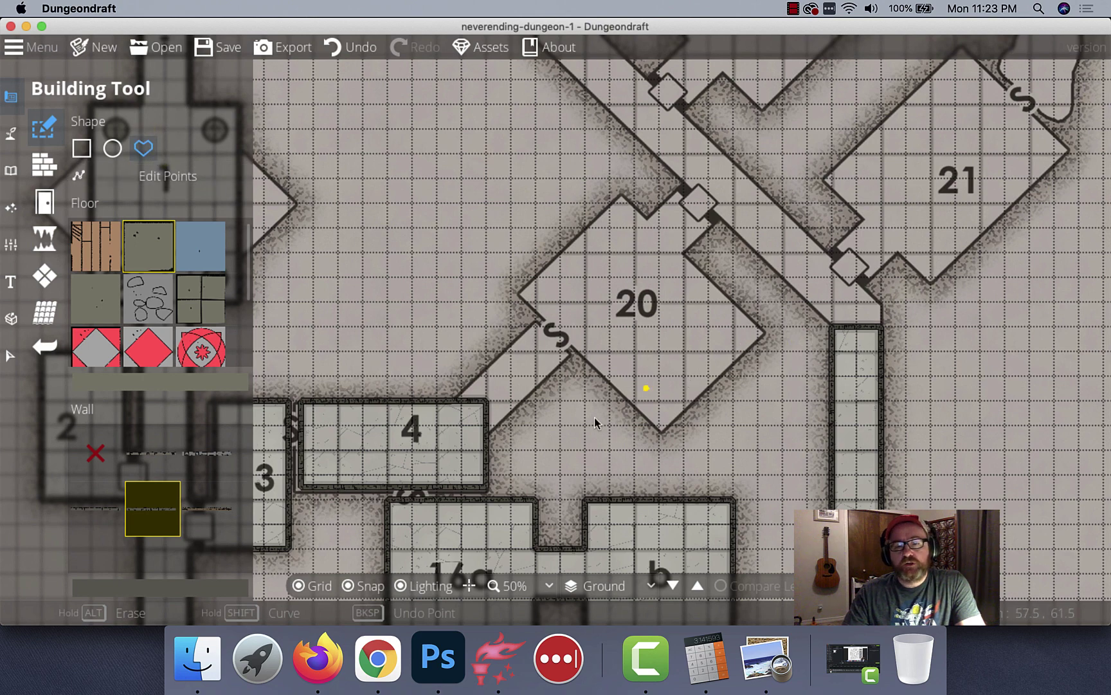
Try to build the short diagonal corridor from room 4 to room 20's secret door, and undo it.
{"action": "left_click", "coordinate": [486, 439]}
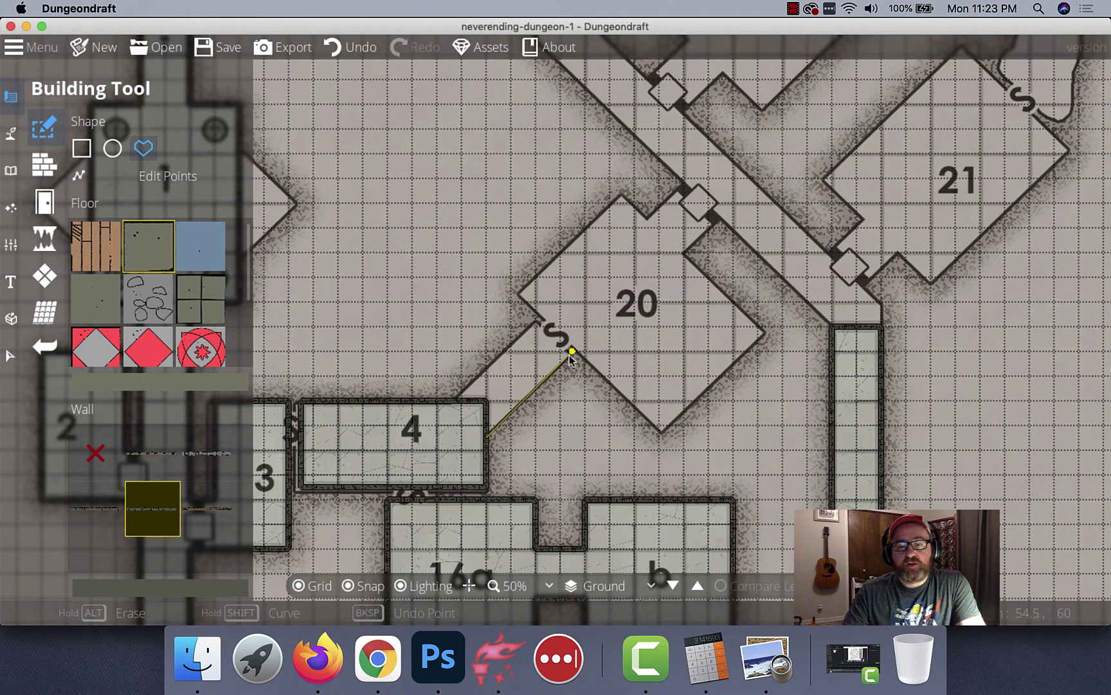
{"action": "left_click", "coordinate": [572, 352]}
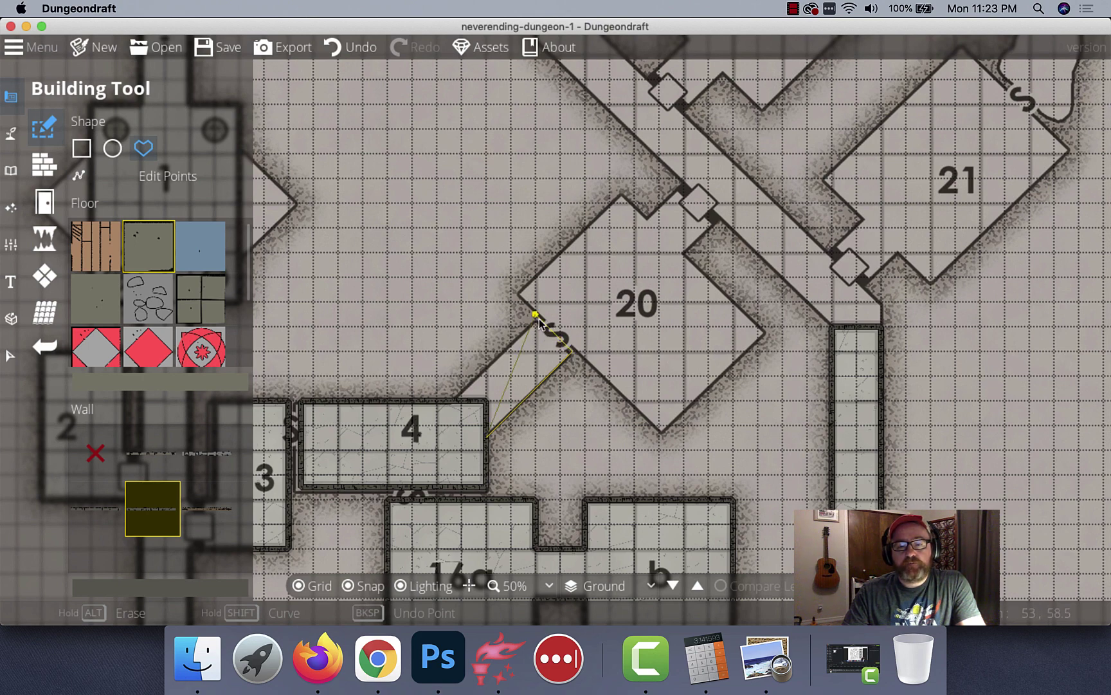
{"action": "left_click", "coordinate": [535, 314]}
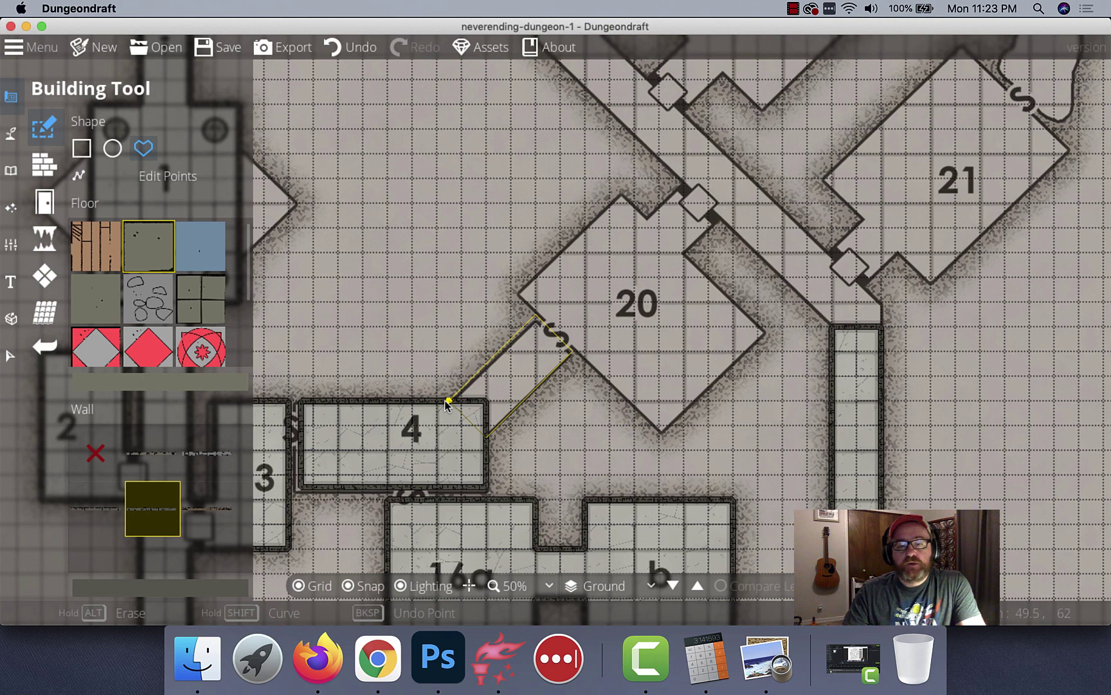
{"action": "left_click", "coordinate": [438, 401]}
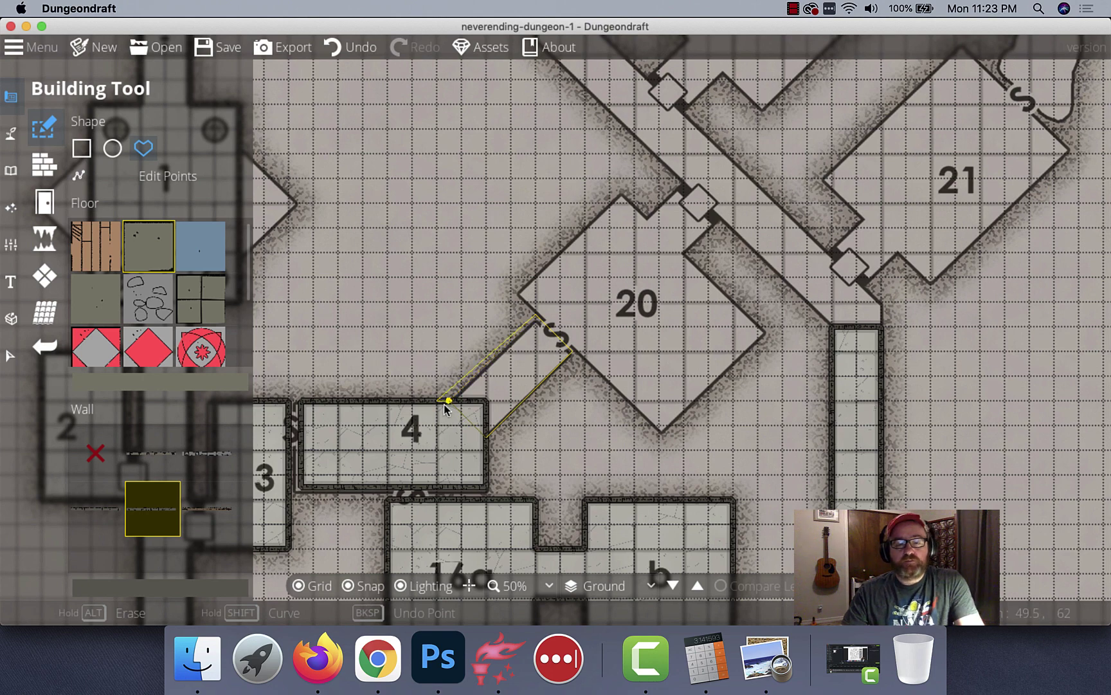
{"action": "key", "text": "BackSpace"}
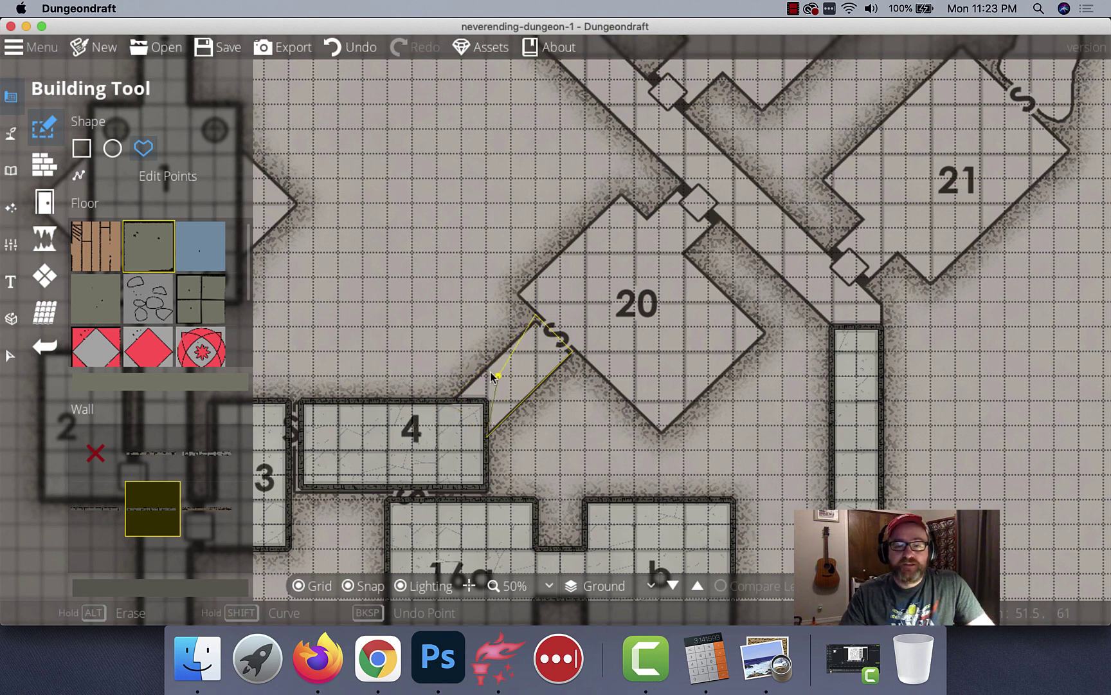
{"action": "left_click", "coordinate": [438, 401]}
{"action": "key", "text": "BackSpace"}
{"action": "key", "text": "BackSpace"}
{"action": "key", "text": "BackSpace"}
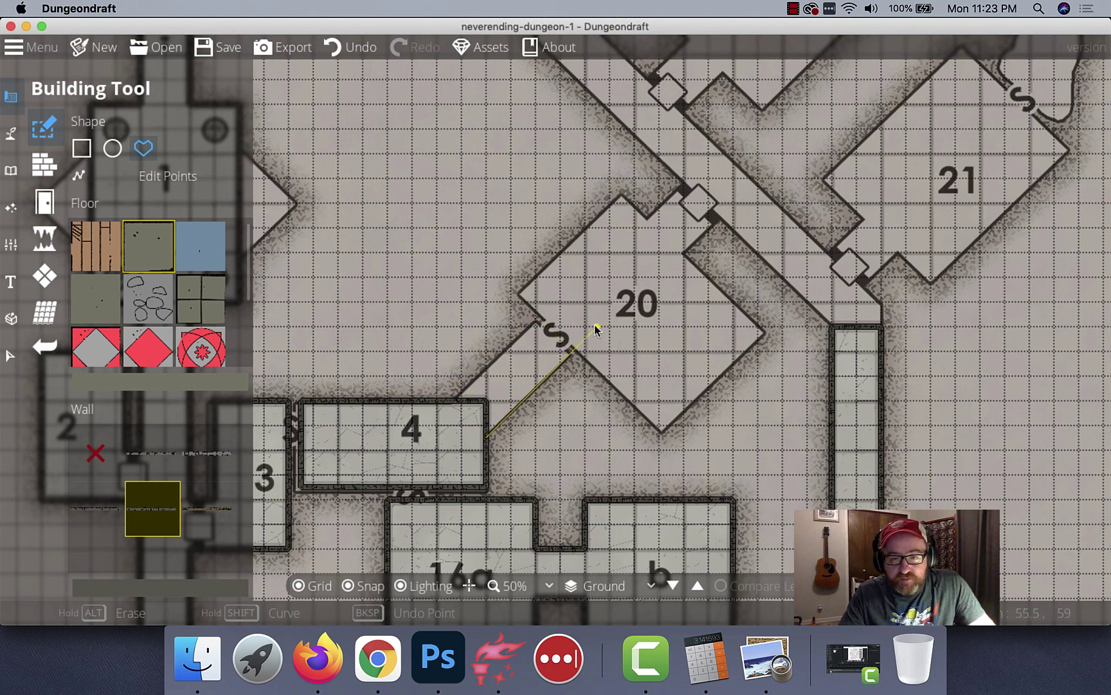
{"action": "left_click", "coordinate": [582, 342]}
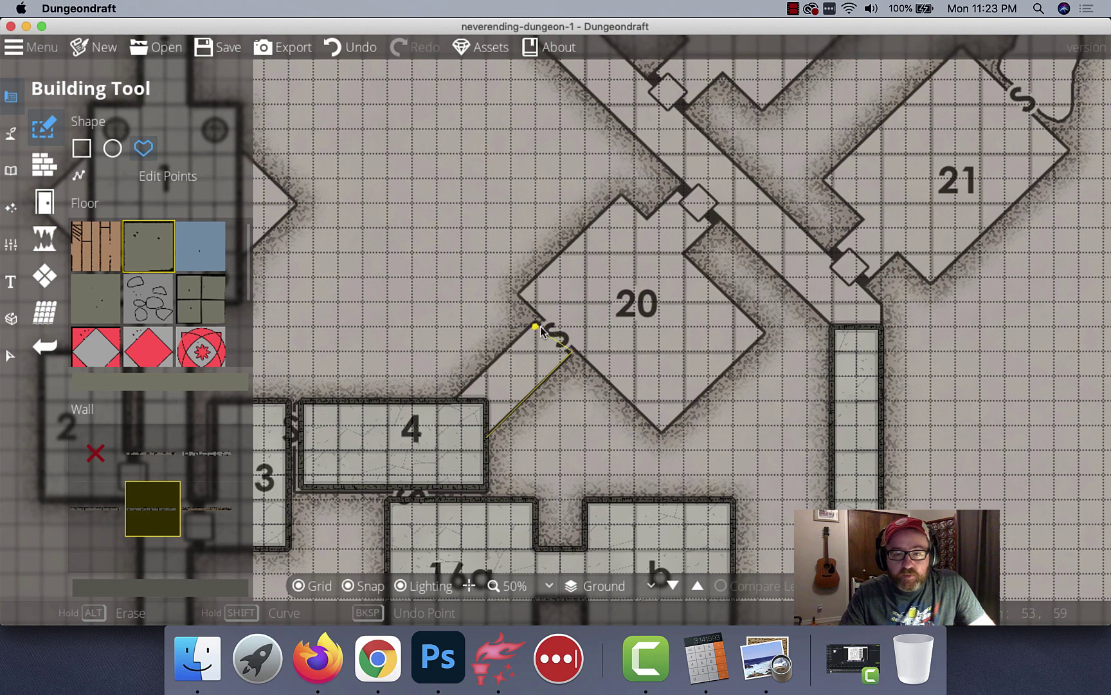
{"action": "left_click", "coordinate": [535, 326]}
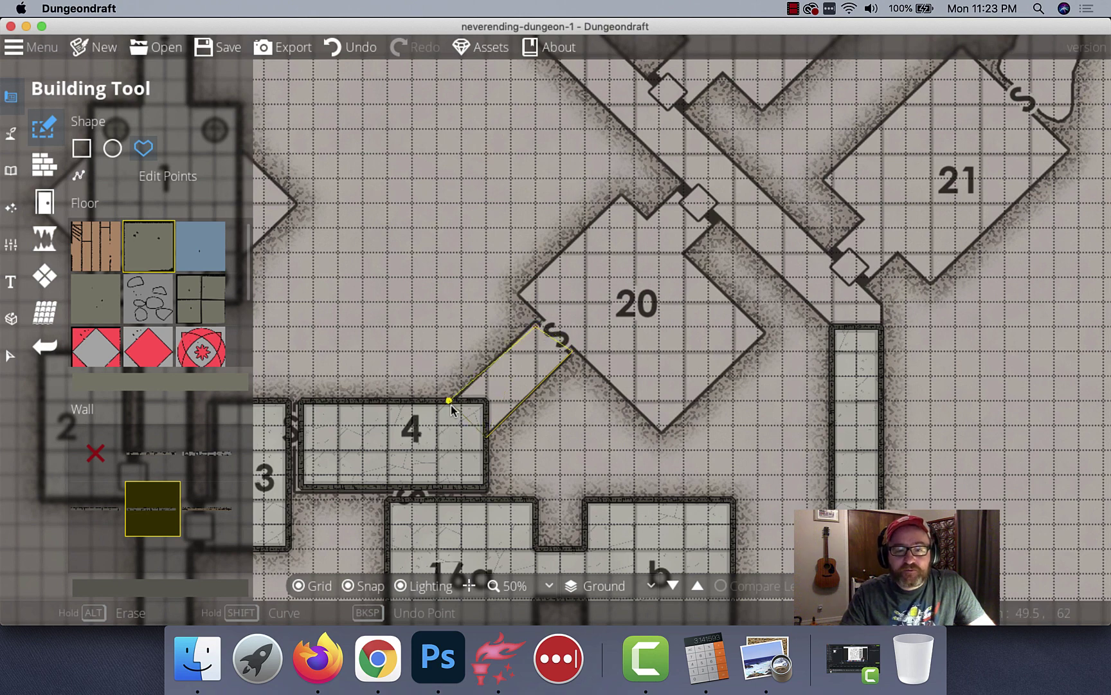
{"action": "left_click", "coordinate": [438, 413]}
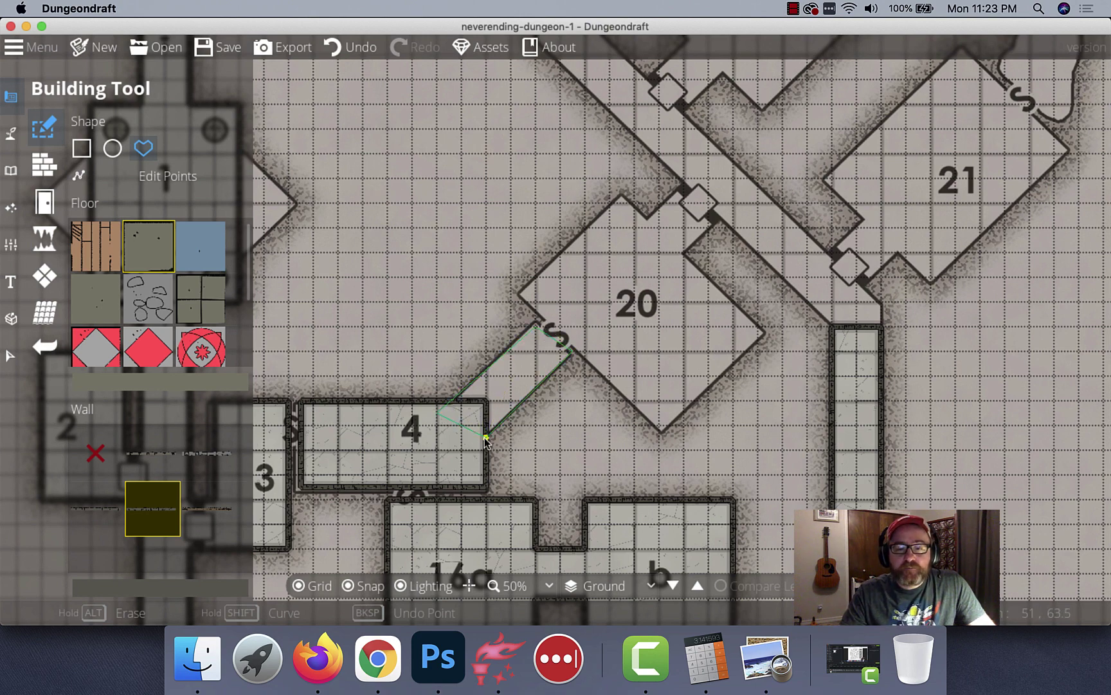
{"action": "left_click", "coordinate": [487, 436]}
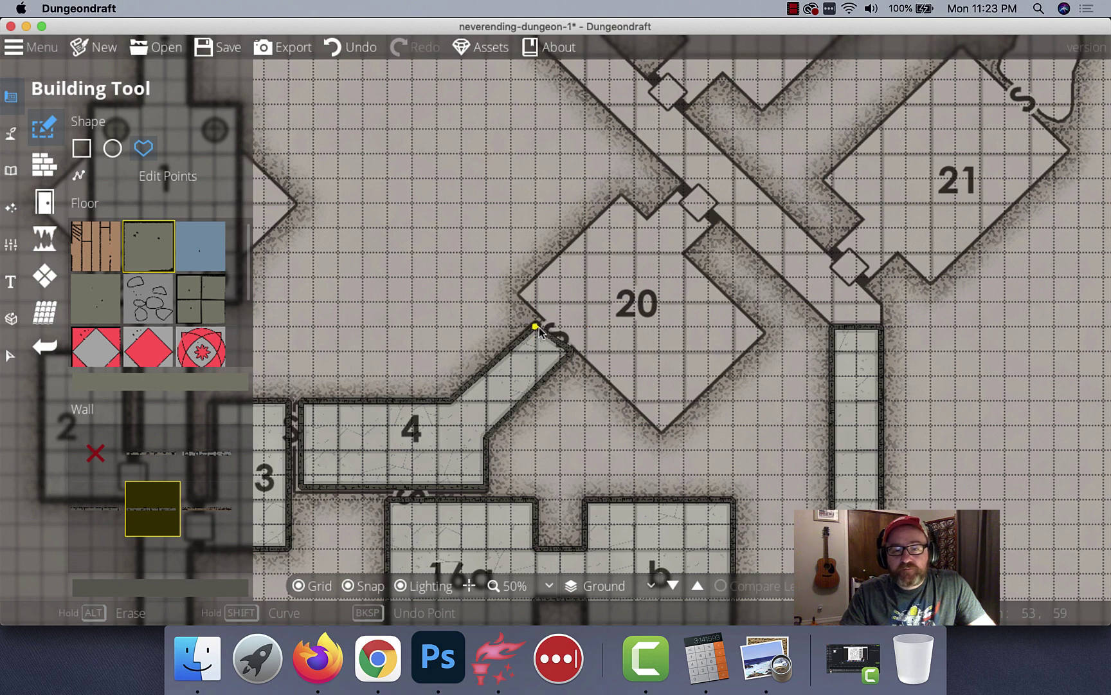
{"action": "scroll", "coordinate": [627, 339], "scroll_direction": "up", "scroll_amount": 2}
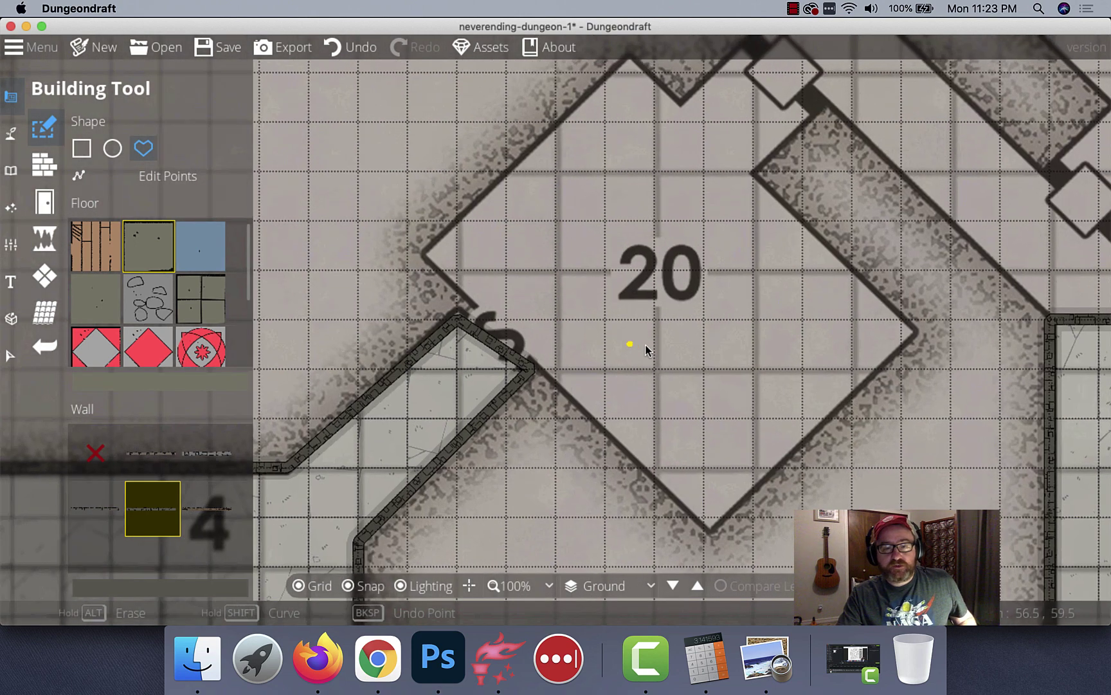
{"action": "key", "text": "super+z"}
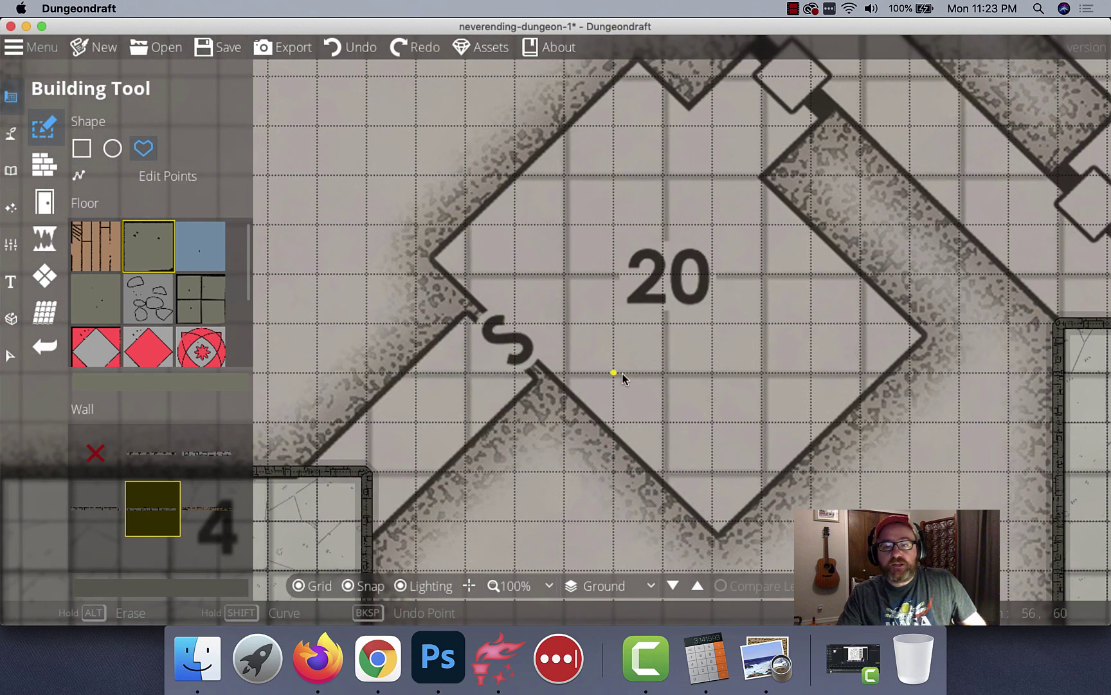
Build one diagonal polygon corridor from room 4 straight through room 20 to the door on its far side.
{"action": "scroll", "coordinate": [622, 376], "scroll_direction": "up", "scroll_amount": 2}
{"action": "scroll", "coordinate": [611, 407], "scroll_direction": "down", "scroll_amount": 1}
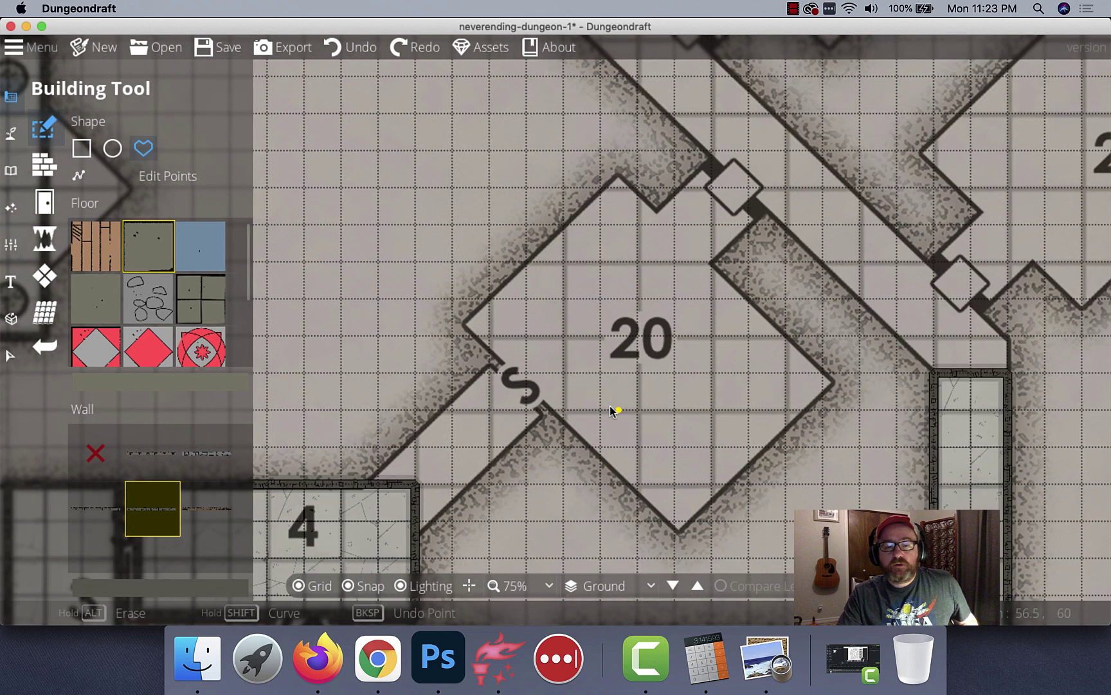
{"action": "left_click", "coordinate": [380, 557]}
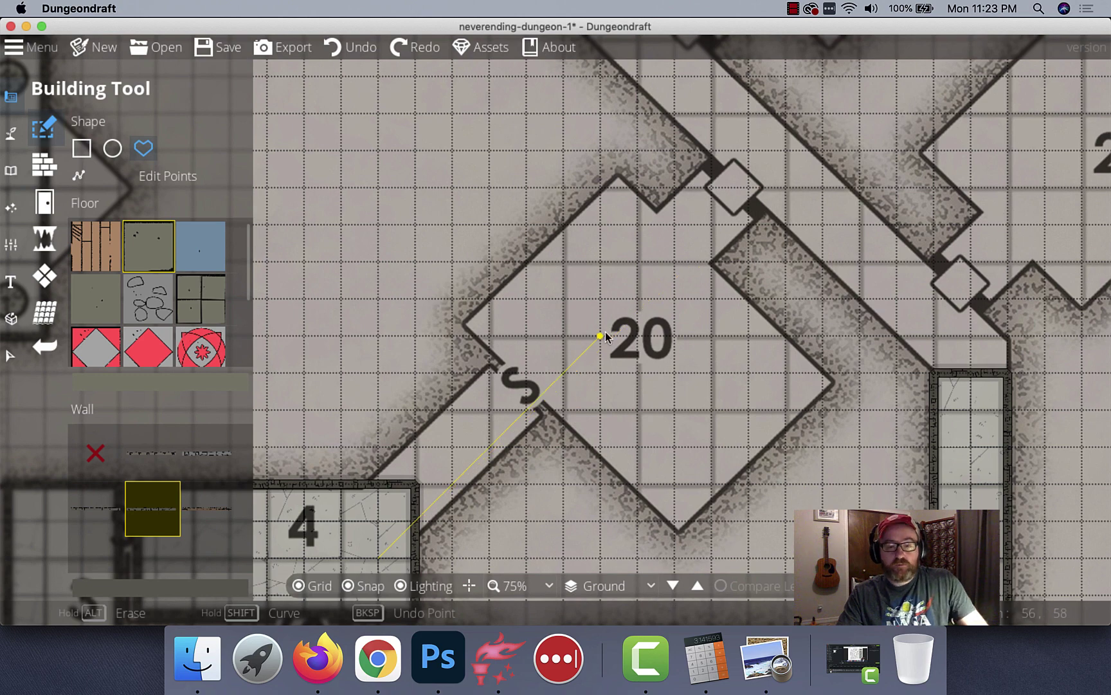
{"action": "key", "text": "BackSpace"}
{"action": "left_click", "coordinate": [415, 539]}
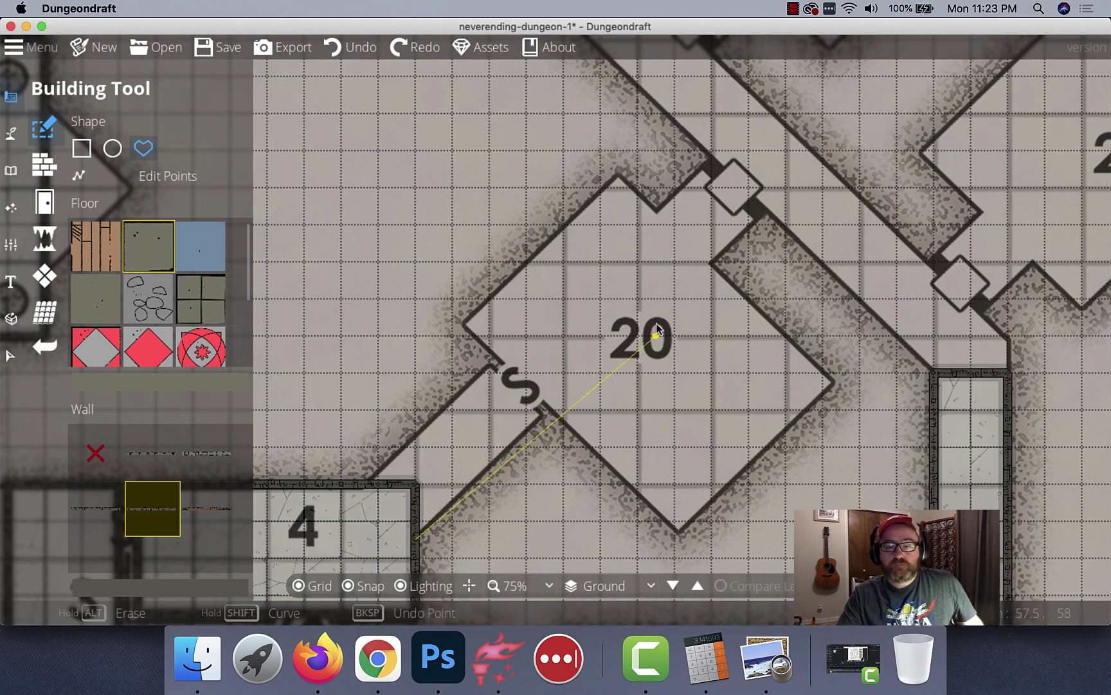
{"action": "left_click", "coordinate": [764, 215]}
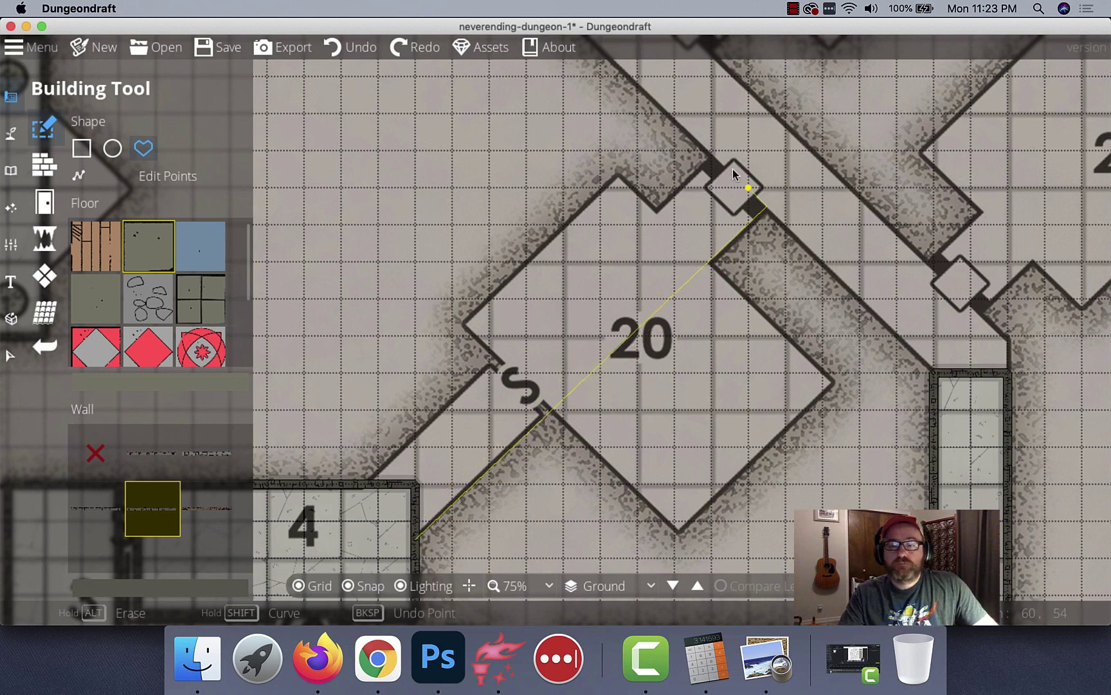
{"action": "left_click", "coordinate": [712, 152]}
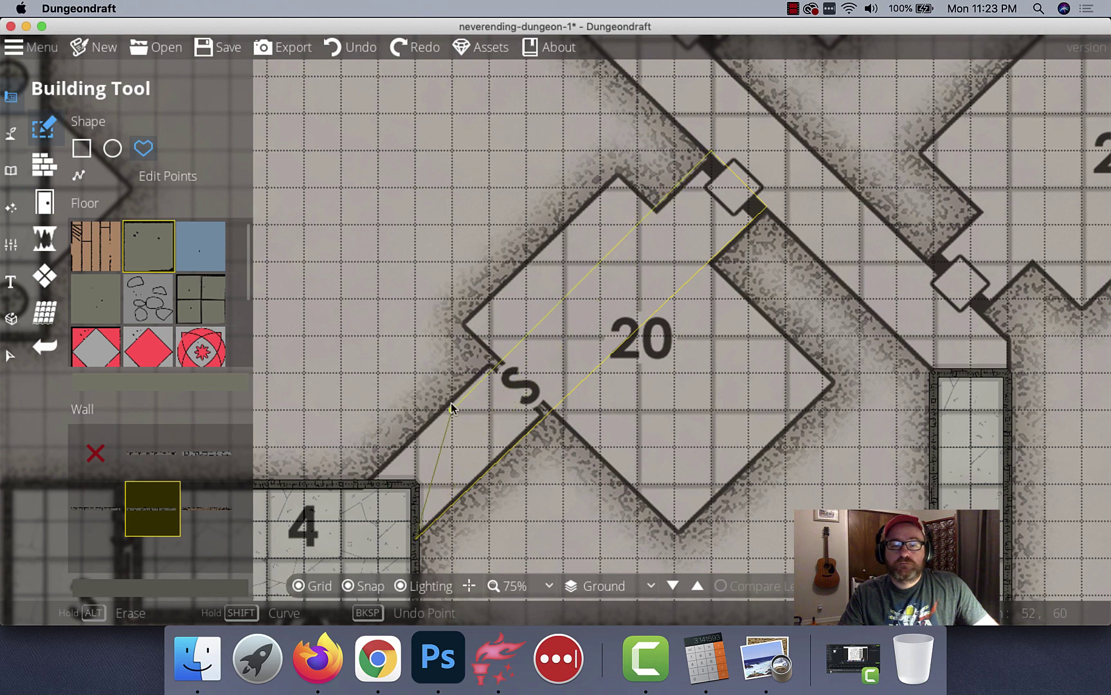
{"action": "left_click", "coordinate": [351, 493]}
{"action": "left_click", "coordinate": [415, 537]}
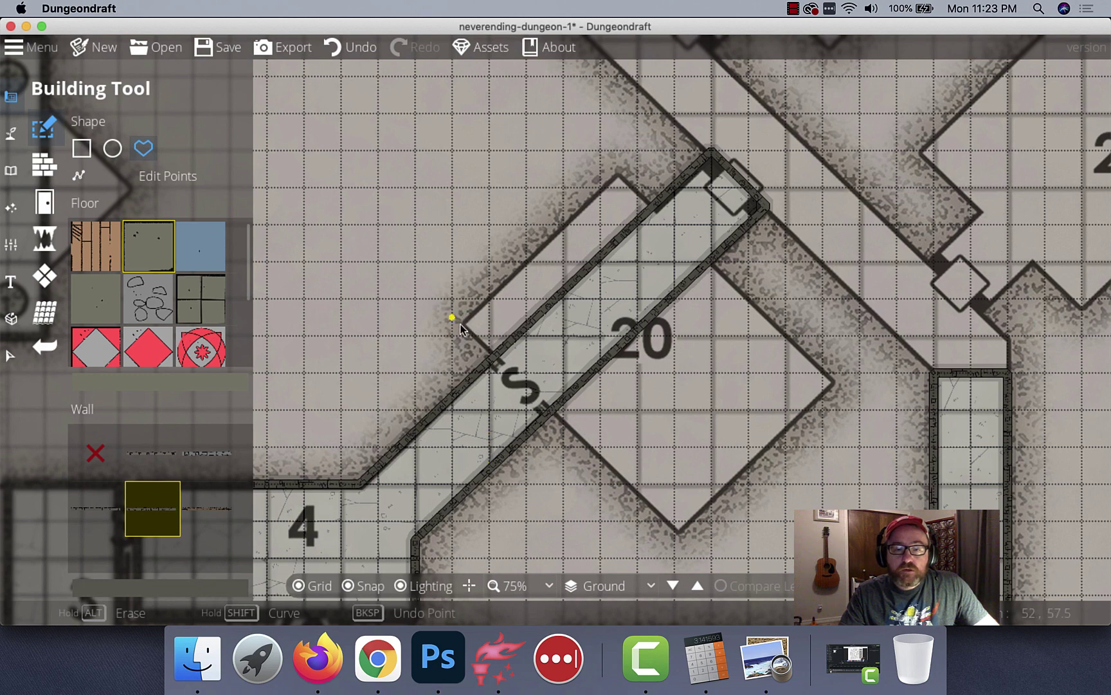
Turn grid snapping off and trace the four corners of room 20, merging it with the diagonal corridor.
{"action": "left_click", "coordinate": [348, 586]}
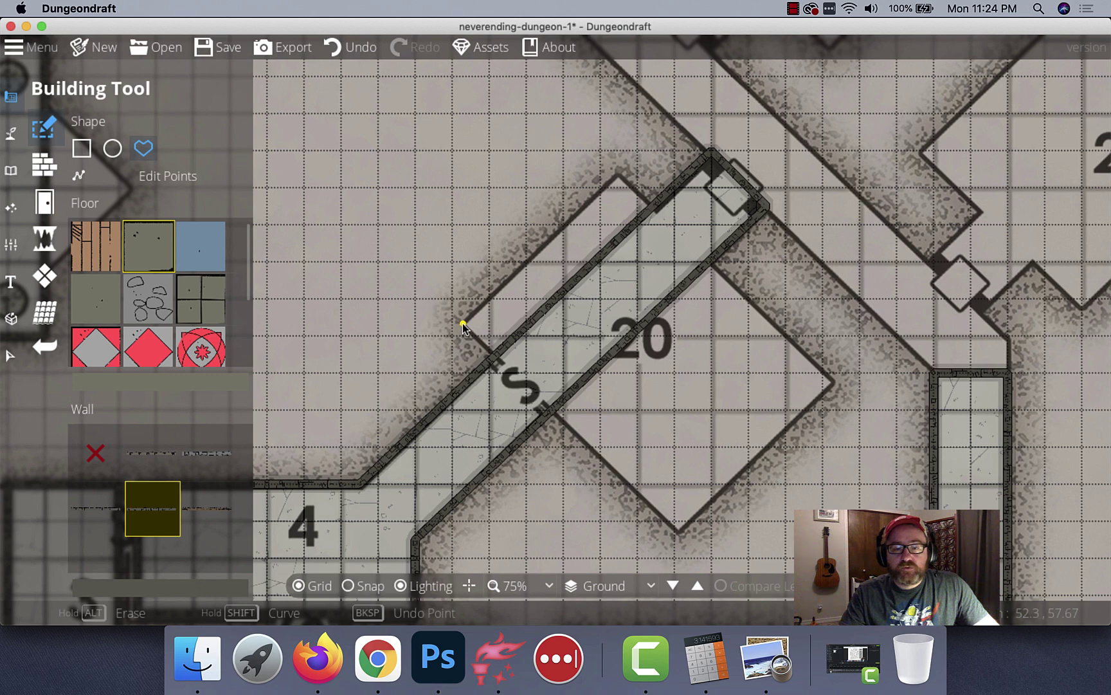
{"action": "left_click", "coordinate": [463, 324]}
{"action": "left_click", "coordinate": [678, 533]}
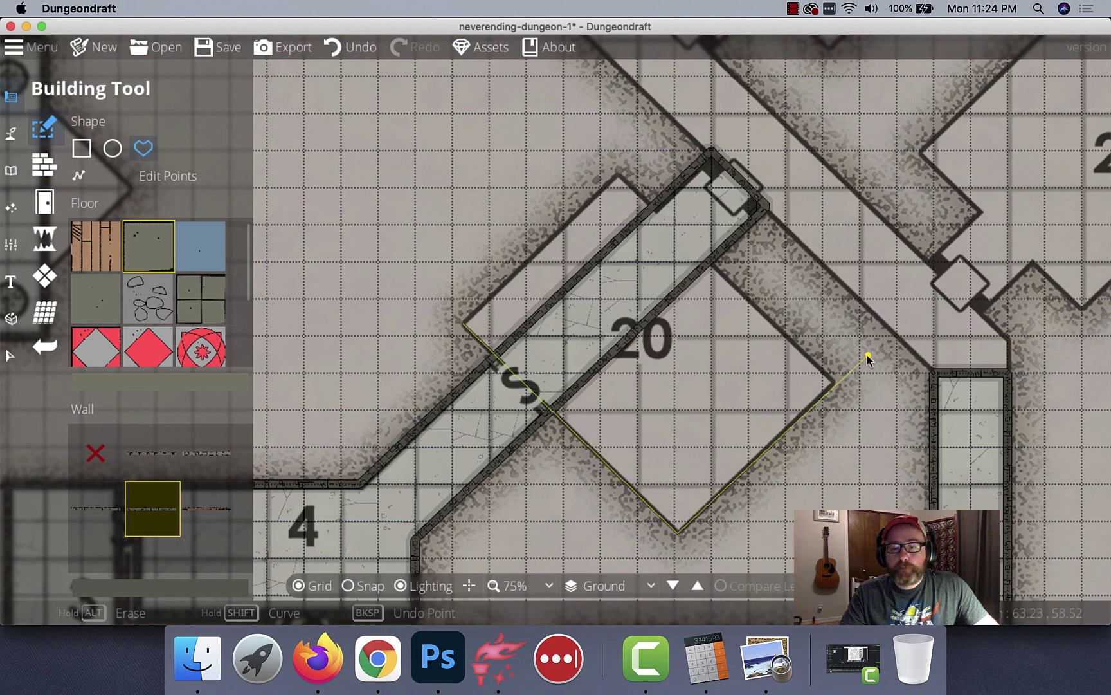
{"action": "left_click", "coordinate": [834, 382]}
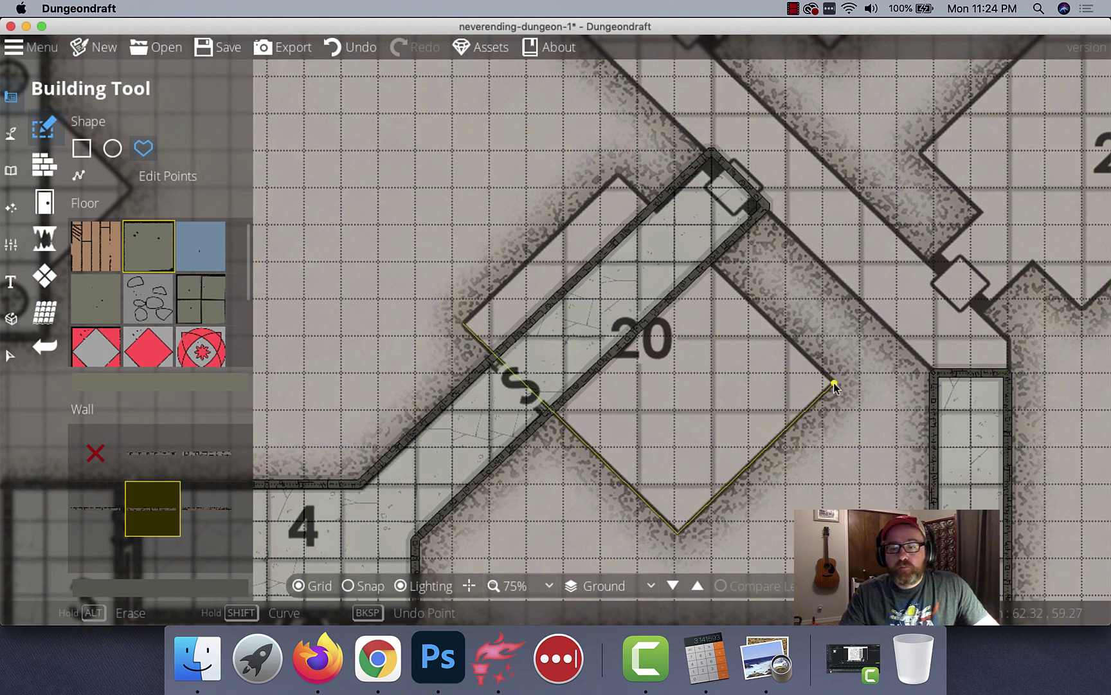
{"action": "left_click", "coordinate": [619, 176]}
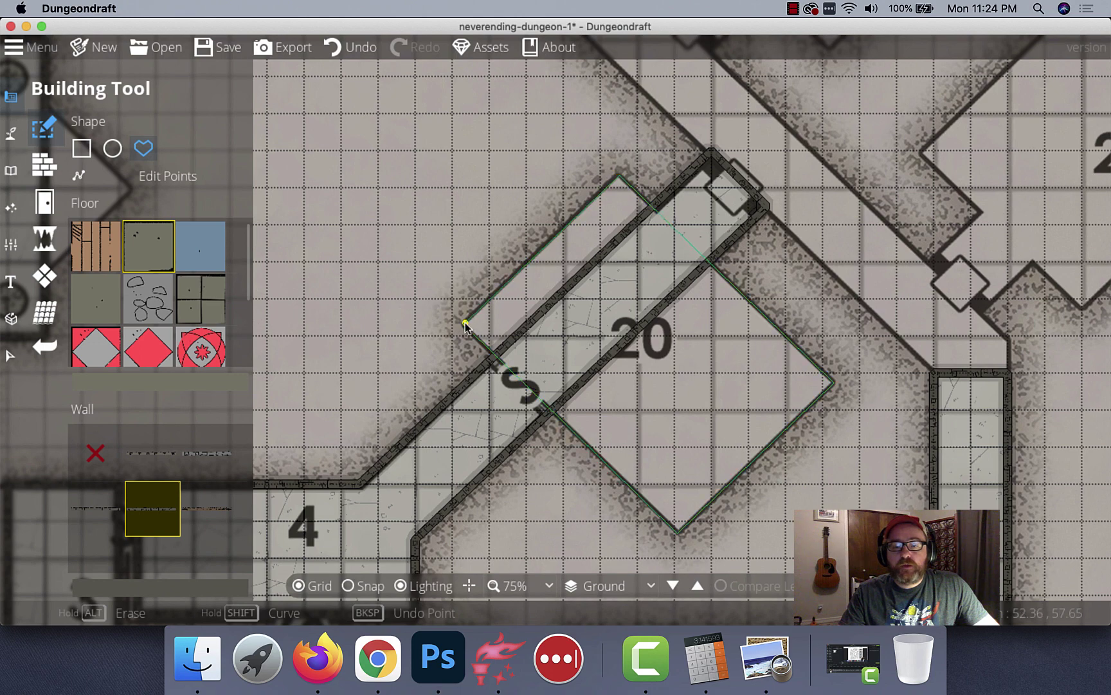
{"action": "left_click", "coordinate": [464, 325]}
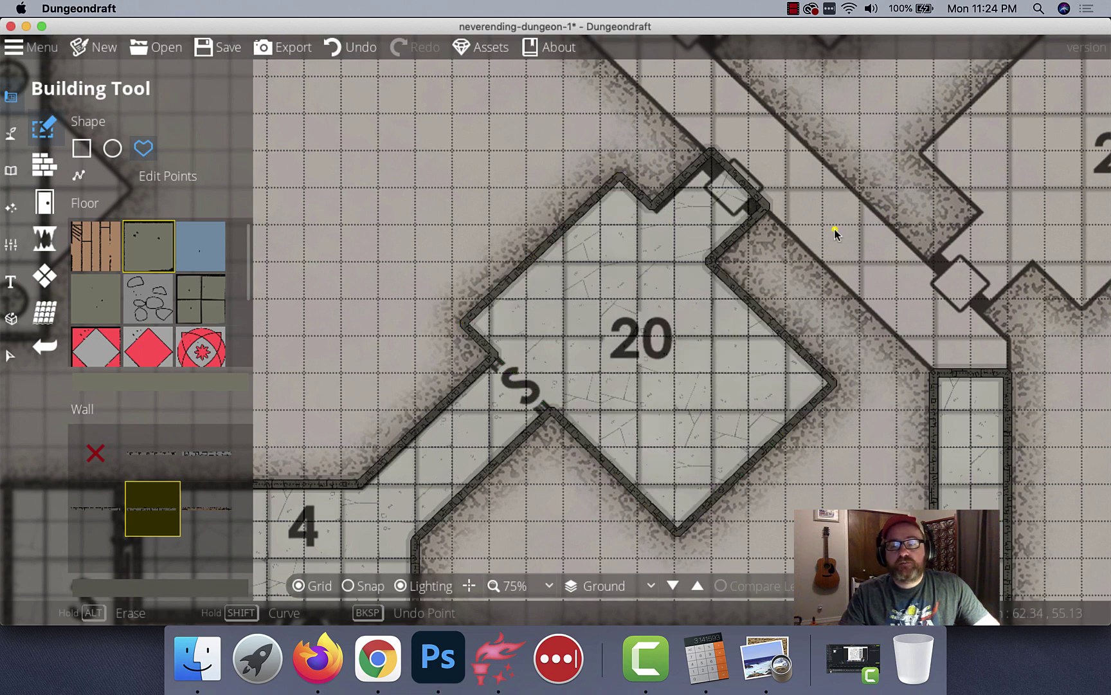
Turn grid snapping back on and build the long diagonal corridor past rooms 20, 21 and 22, ending at the two vertical corridors.
{"action": "left_click_drag", "start_coordinate": [835, 233], "coordinate": [479, 342]}
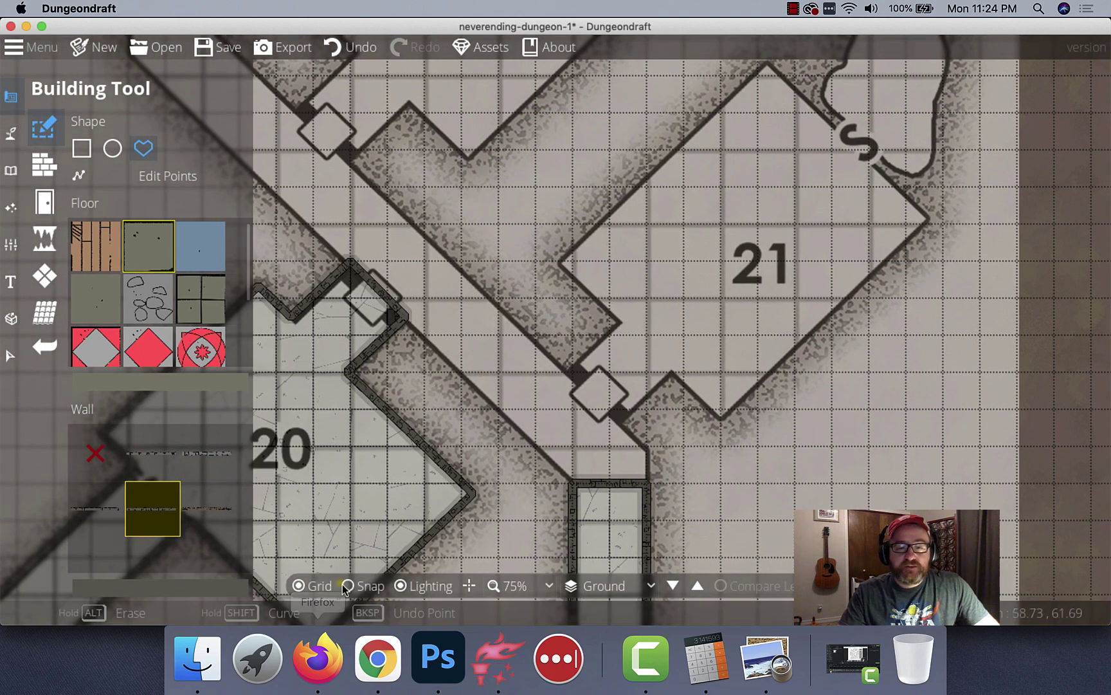
{"action": "left_click", "coordinate": [348, 586]}
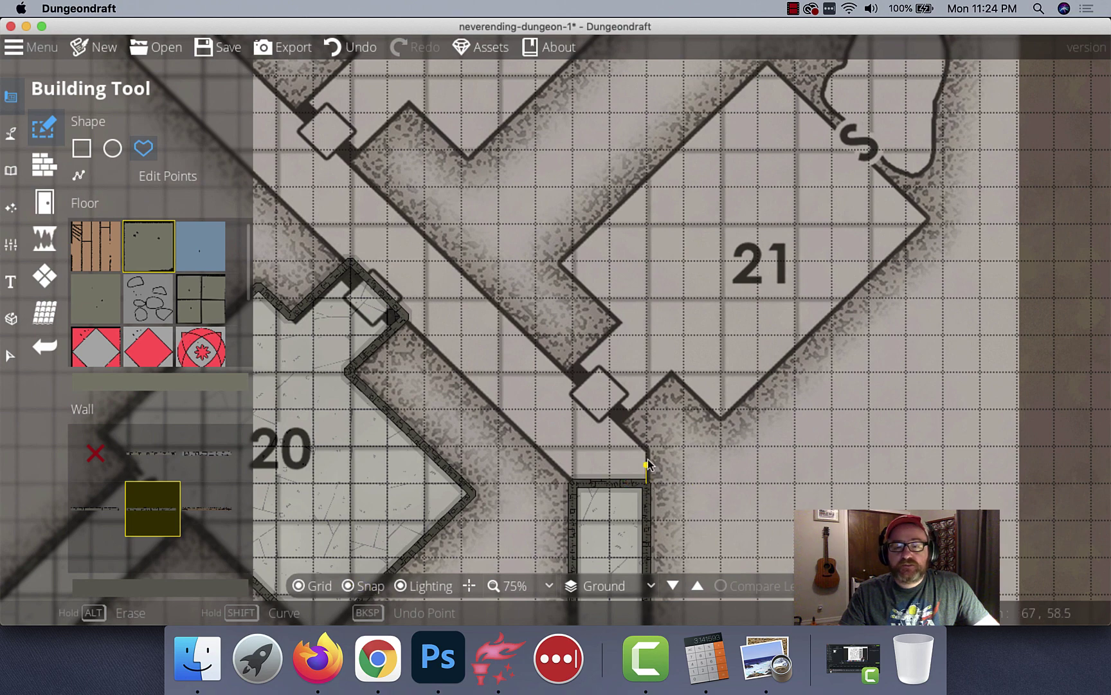
{"action": "left_click_drag", "start_coordinate": [352, 190], "coordinate": [702, 528]}
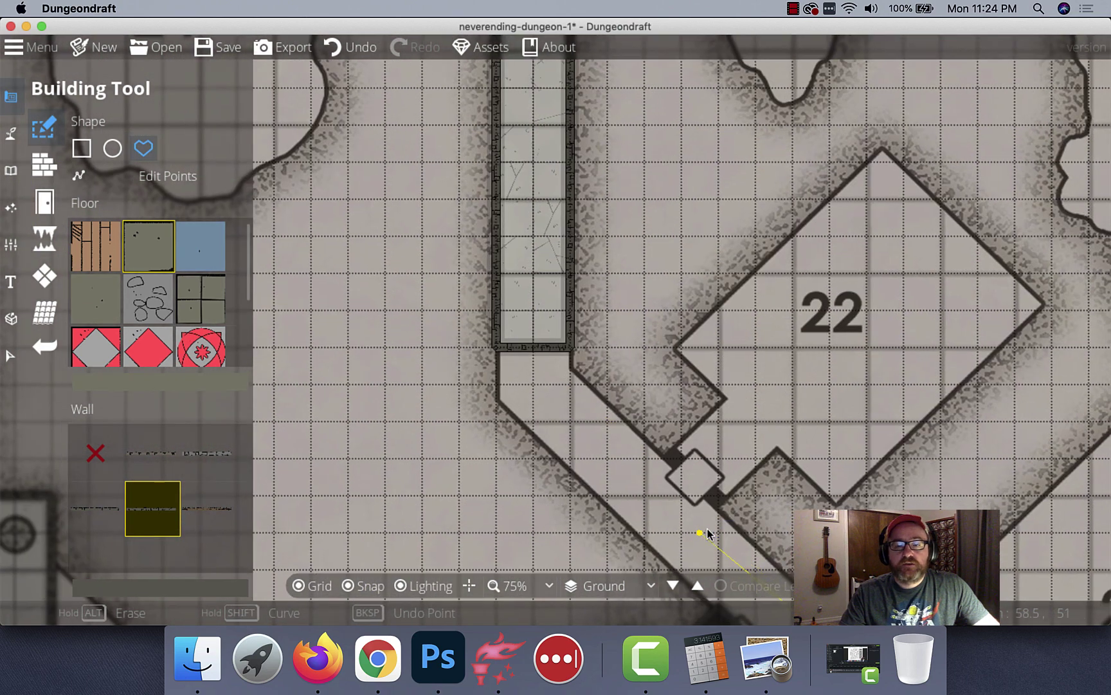
{"action": "left_click", "coordinate": [570, 367]}
{"action": "left_click", "coordinate": [570, 348]}
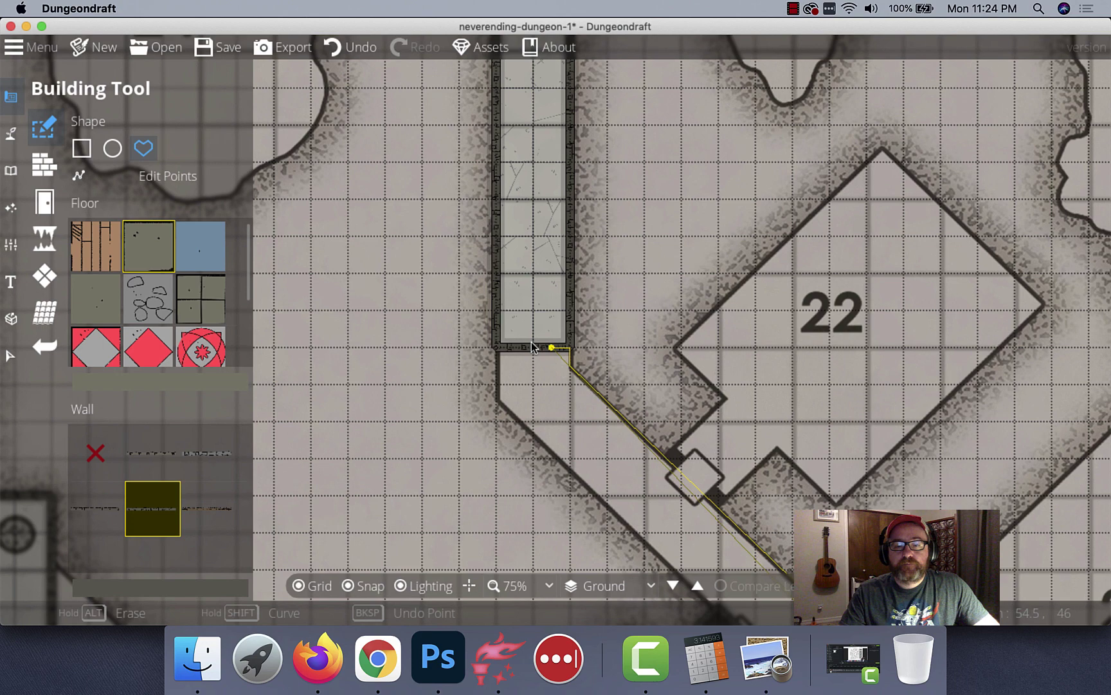
{"action": "left_click", "coordinate": [496, 348]}
{"action": "left_click", "coordinate": [502, 405]}
{"action": "scroll", "coordinate": [501, 405], "scroll_direction": "down", "scroll_amount": 5}
{"action": "scroll", "coordinate": [501, 405], "scroll_direction": "right", "scroll_amount": 3}
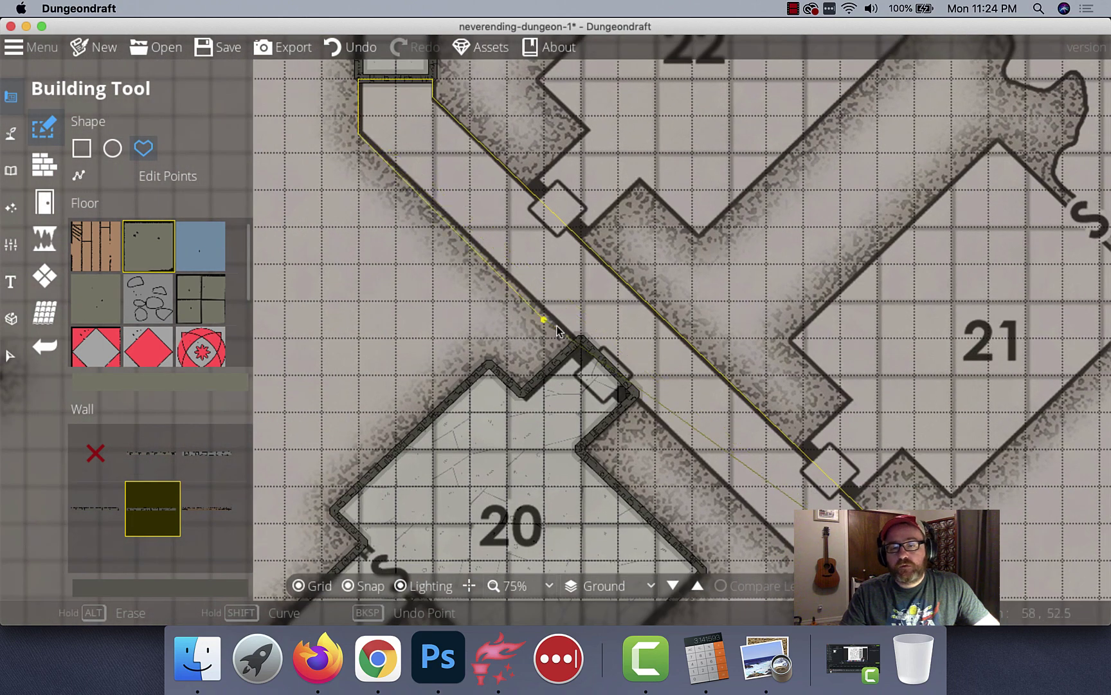
{"action": "scroll", "coordinate": [638, 368], "scroll_direction": "down", "scroll_amount": 3}
{"action": "scroll", "coordinate": [638, 368], "scroll_direction": "right", "scroll_amount": 3}
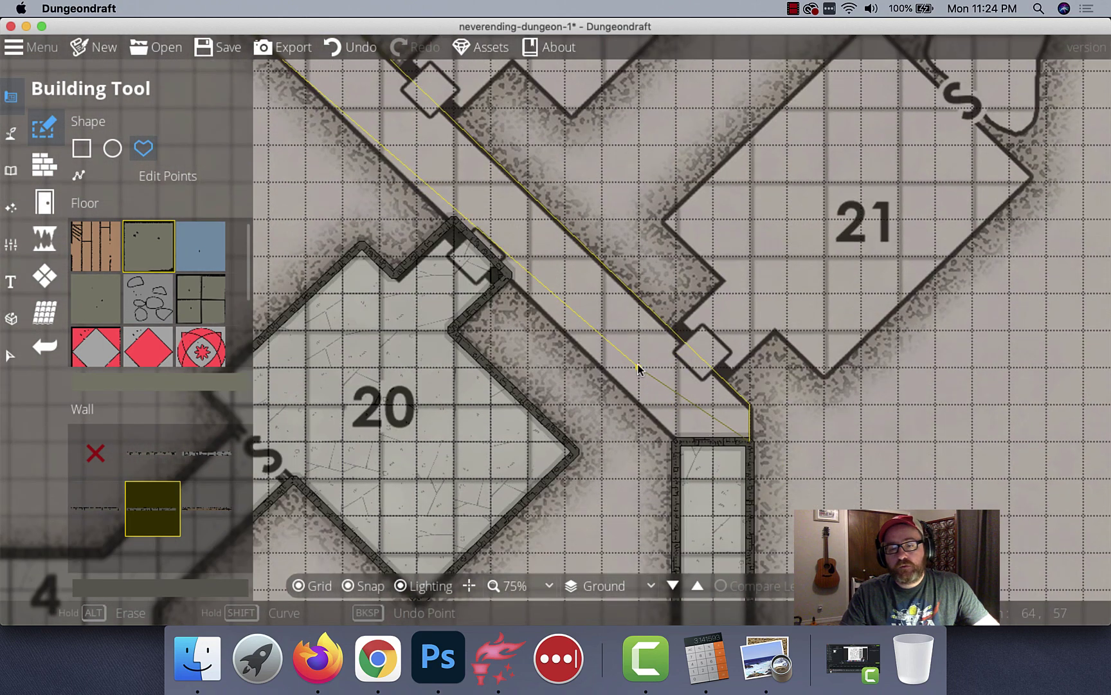
{"action": "left_click", "coordinate": [675, 442]}
Start the outline of room 21 beside its door onto the long diagonal corridor.
{"action": "scroll", "coordinate": [784, 295], "scroll_direction": "up", "scroll_amount": 4}
{"action": "scroll", "coordinate": [784, 296], "scroll_direction": "right", "scroll_amount": 6}
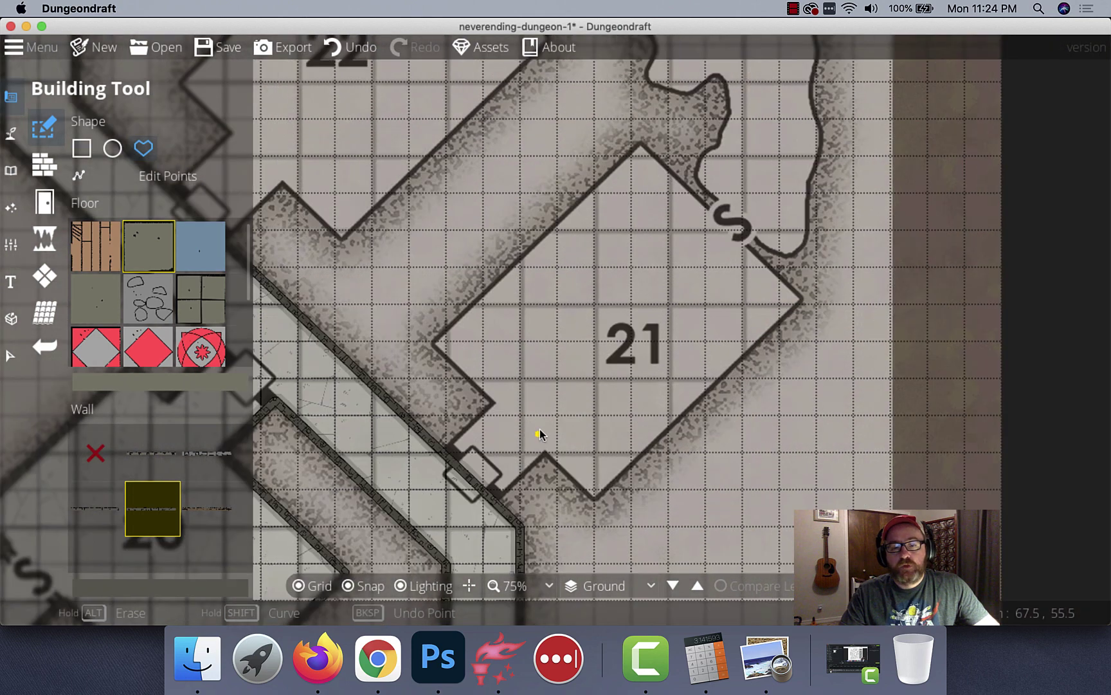
{"action": "left_click", "coordinate": [482, 509]}
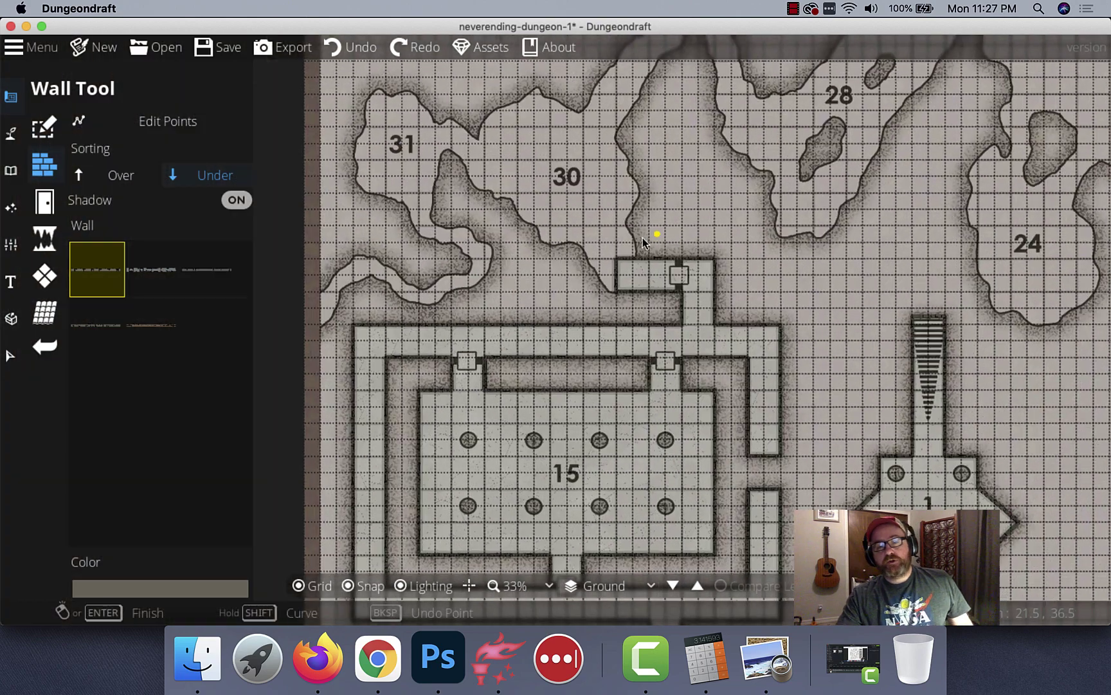
Switch to the Cave Brush in Dig Cave mode and size it to the second-smallest brush to fit the winding passage's width.
{"action": "left_click_drag", "start_coordinate": [644, 241], "coordinate": [721, 331]}
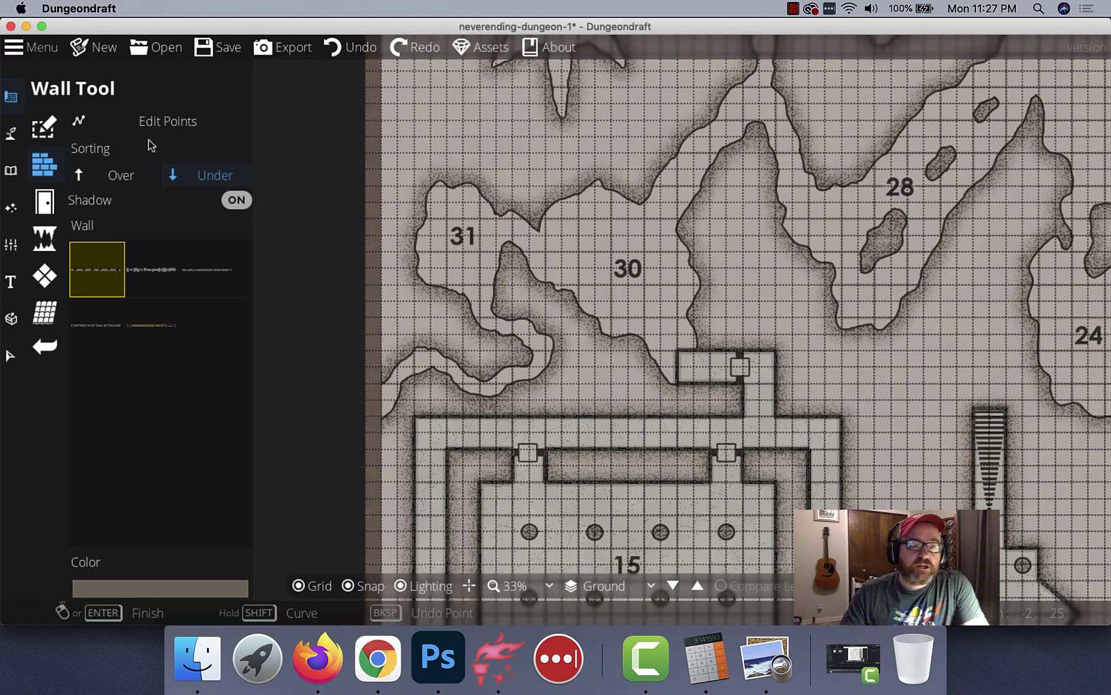
{"action": "left_click", "coordinate": [50, 247]}
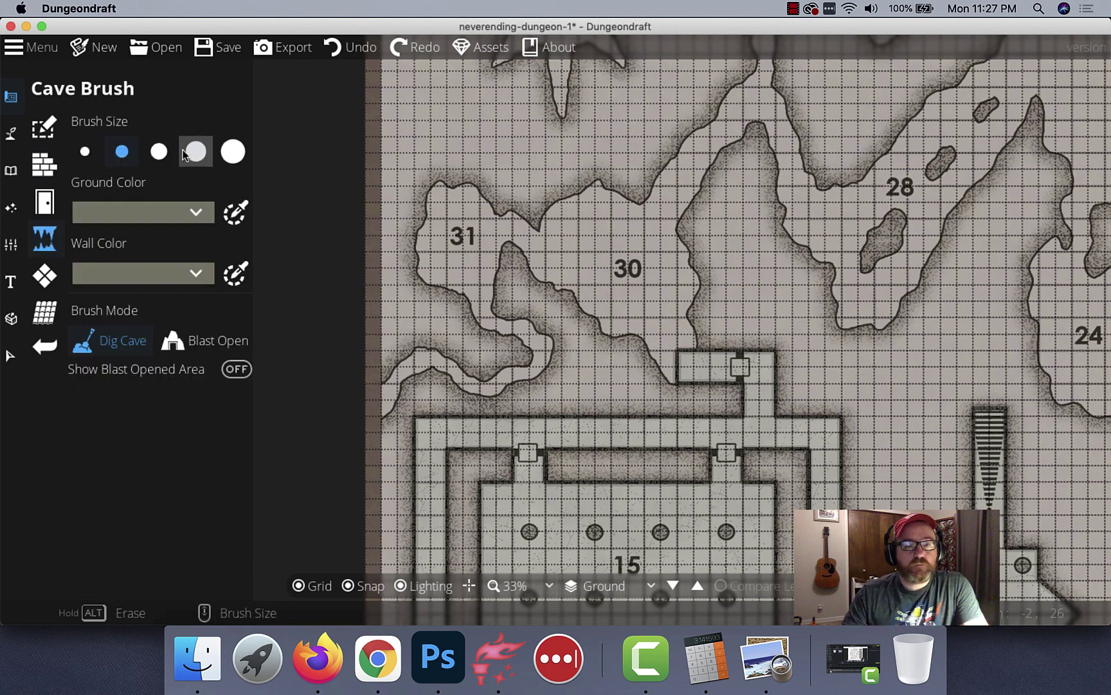
{"action": "left_click", "coordinate": [195, 152]}
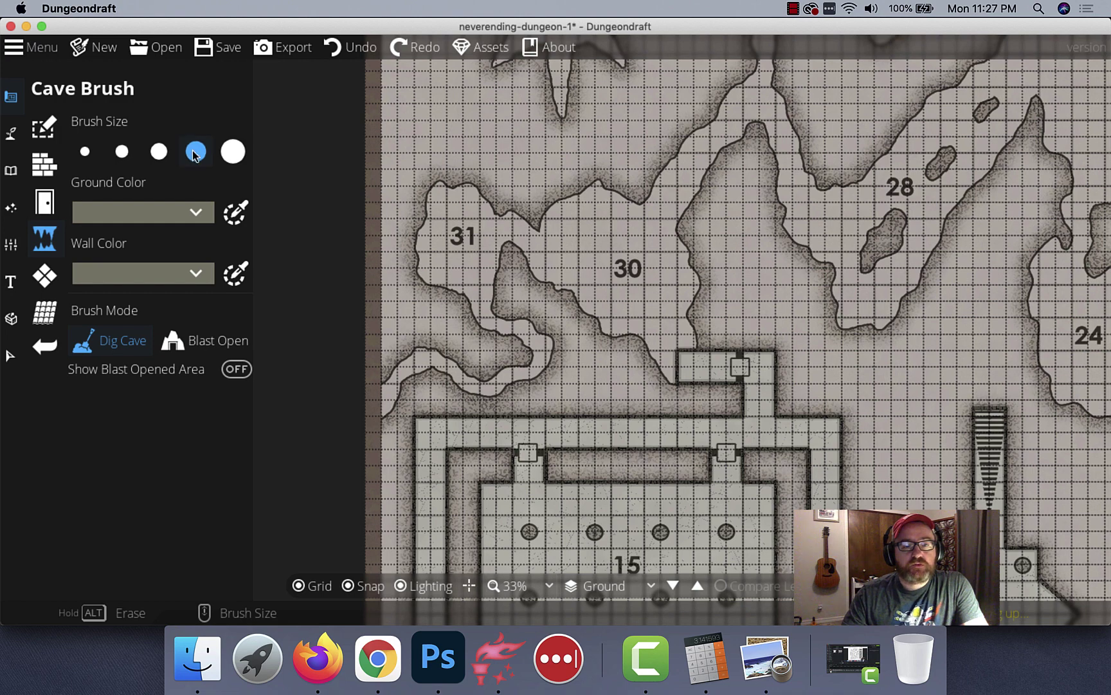
{"action": "scroll", "coordinate": [422, 365], "scroll_direction": "up", "scroll_amount": 5}
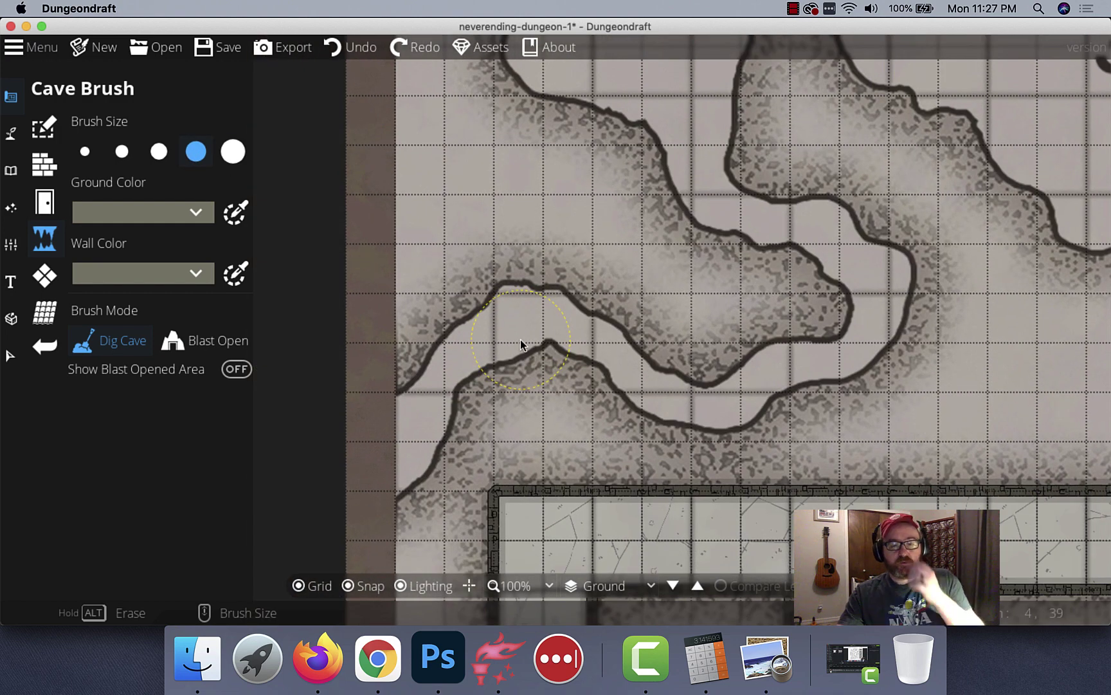
{"action": "scroll", "coordinate": [527, 330], "scroll_direction": "down", "scroll_amount": 1}
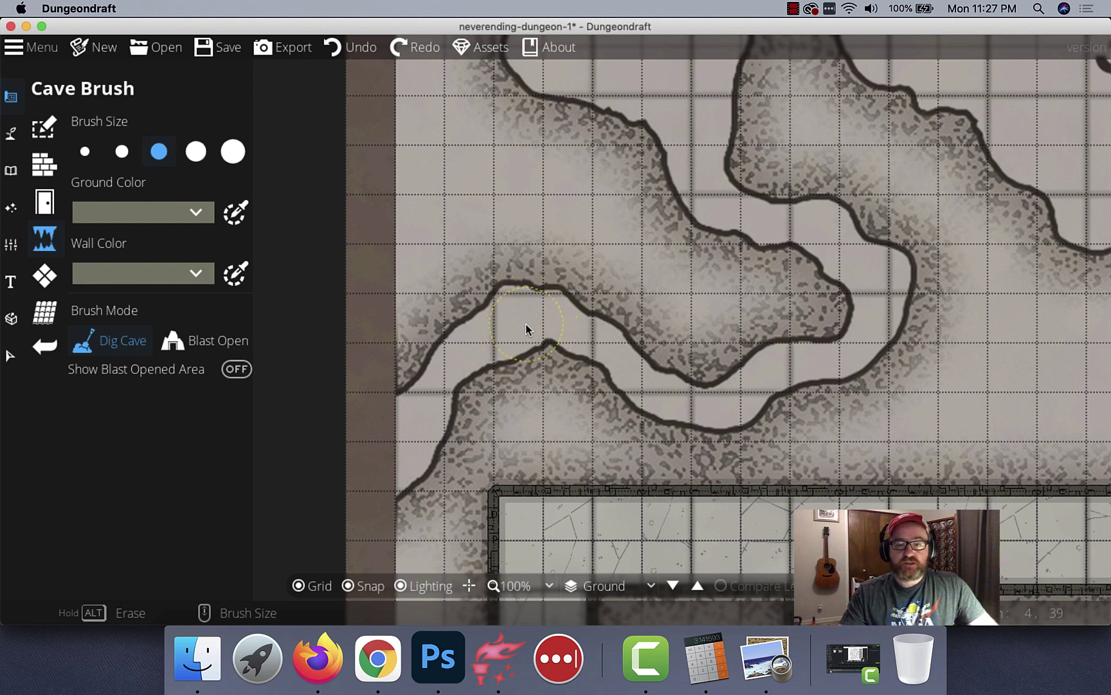
{"action": "scroll", "coordinate": [526, 330], "scroll_direction": "up", "scroll_amount": 1}
{"action": "scroll", "coordinate": [526, 330], "scroll_direction": "down", "scroll_amount": 1}
{"action": "scroll", "coordinate": [526, 329], "scroll_direction": "up", "scroll_amount": 2}
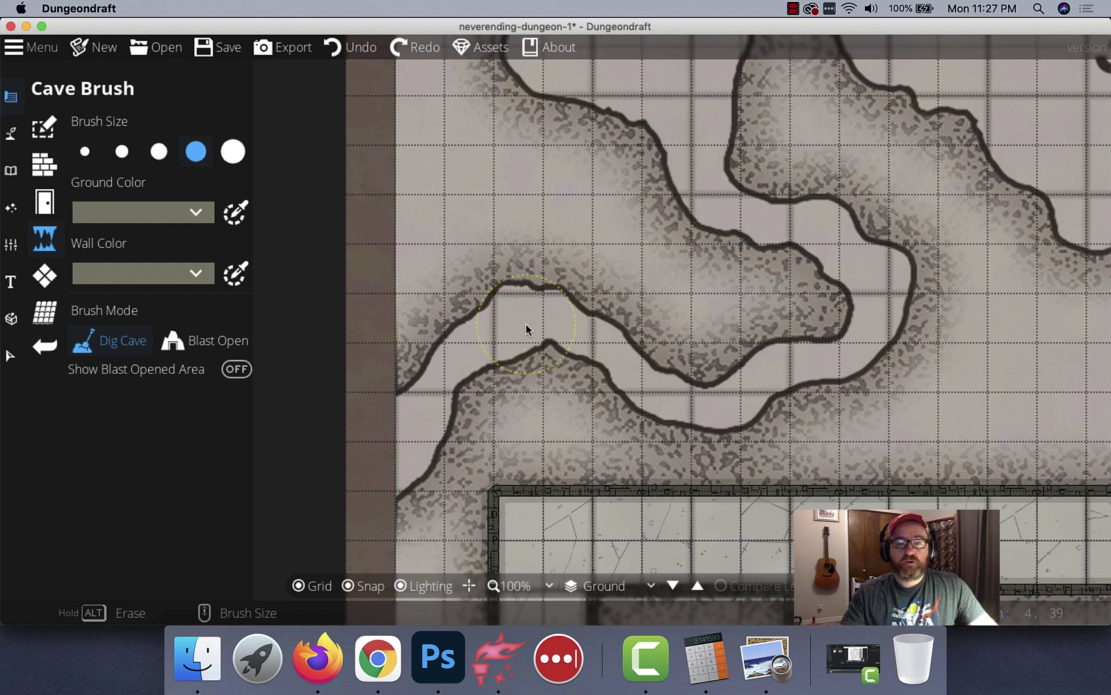
{"action": "scroll", "coordinate": [526, 329], "scroll_direction": "down", "scroll_amount": 3}
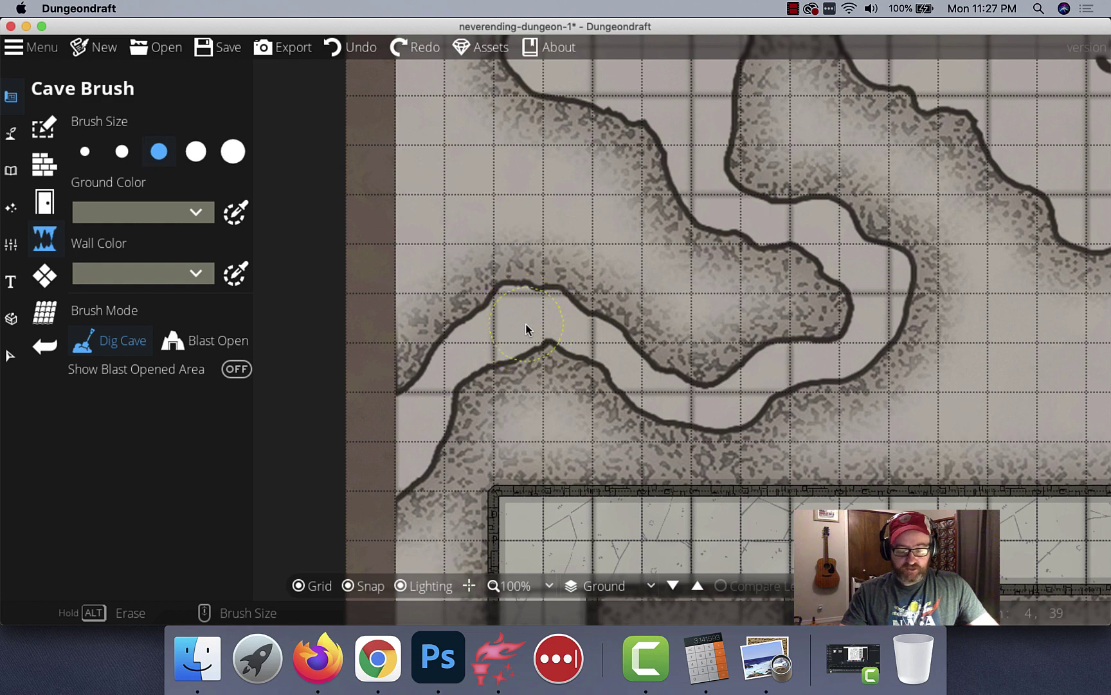
{"action": "scroll", "coordinate": [526, 330], "scroll_direction": "up", "scroll_amount": 1}
{"action": "scroll", "coordinate": [442, 382], "scroll_direction": "down", "scroll_amount": 1}
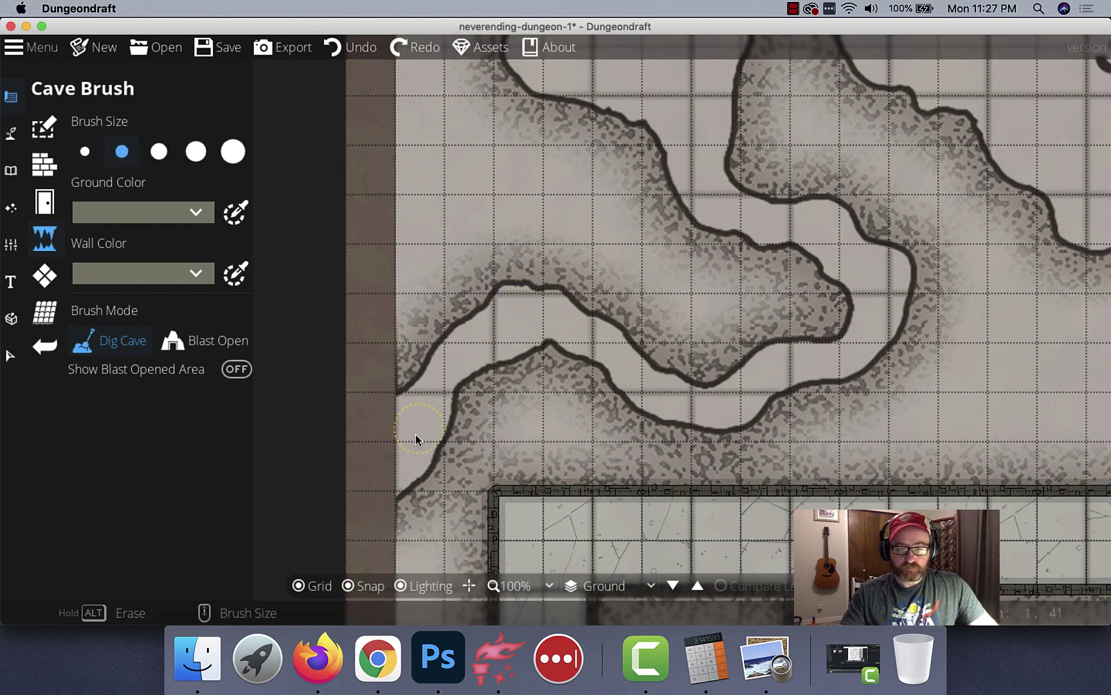
Dig a cave opening from the end of the short corridor into the lower tip of cave 30, and save the map.
{"action": "left_click_drag", "start_coordinate": [935, 368], "coordinate": [650, 294]}
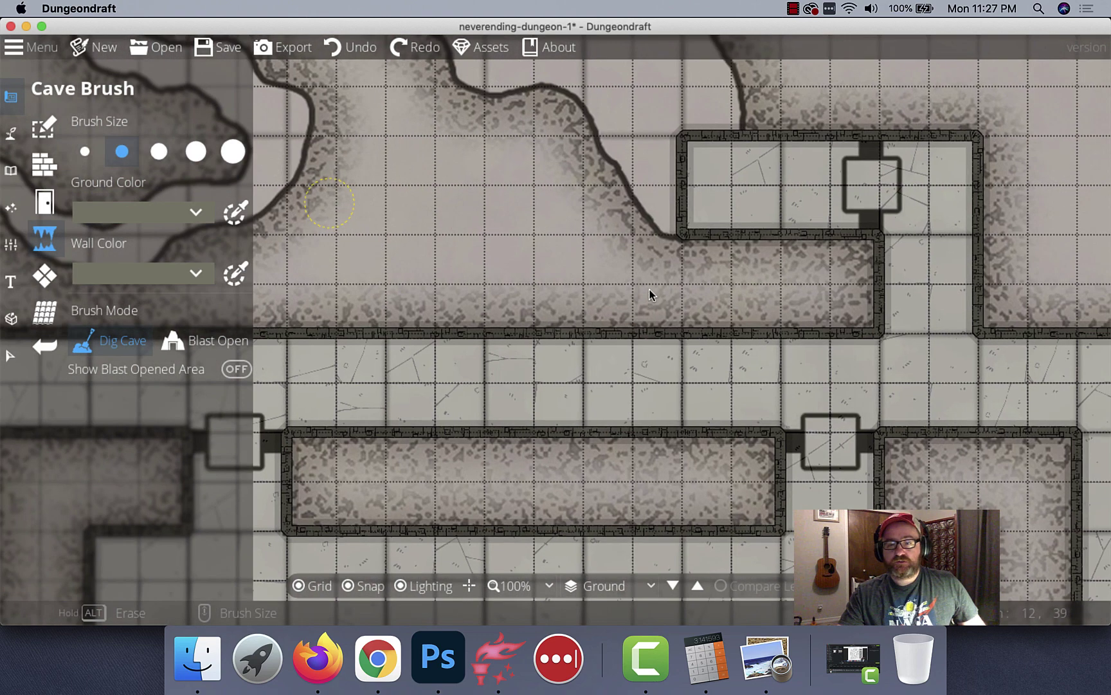
{"action": "left_click_drag", "start_coordinate": [672, 222], "coordinate": [611, 464]}
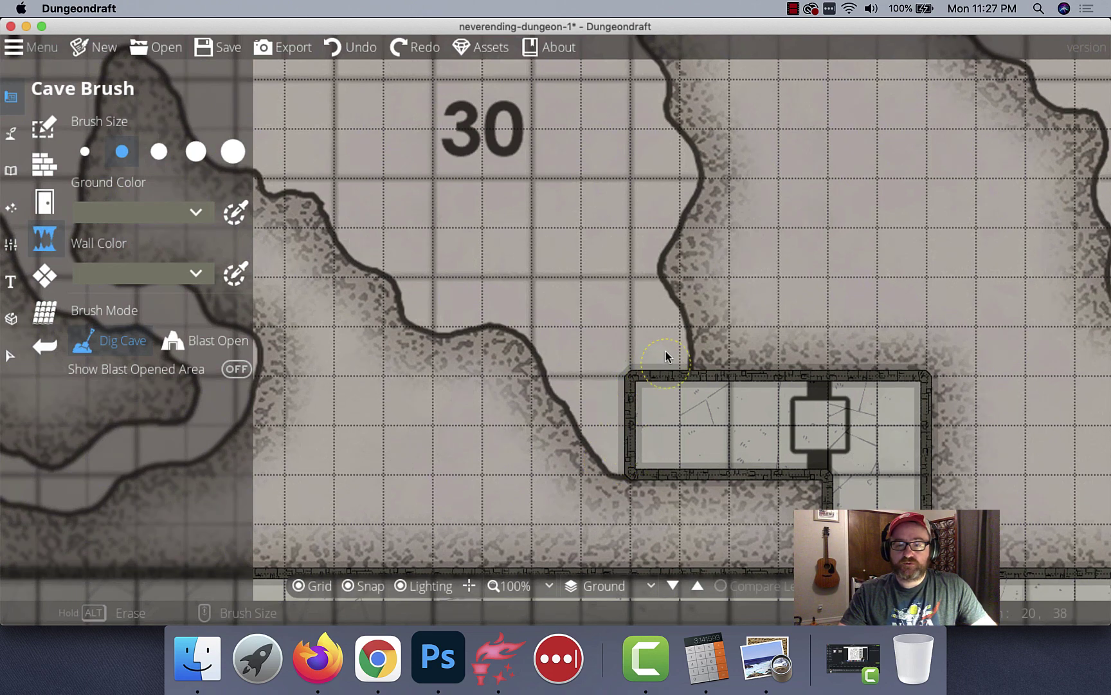
{"action": "left_click_drag", "start_coordinate": [650, 322], "coordinate": [621, 460]}
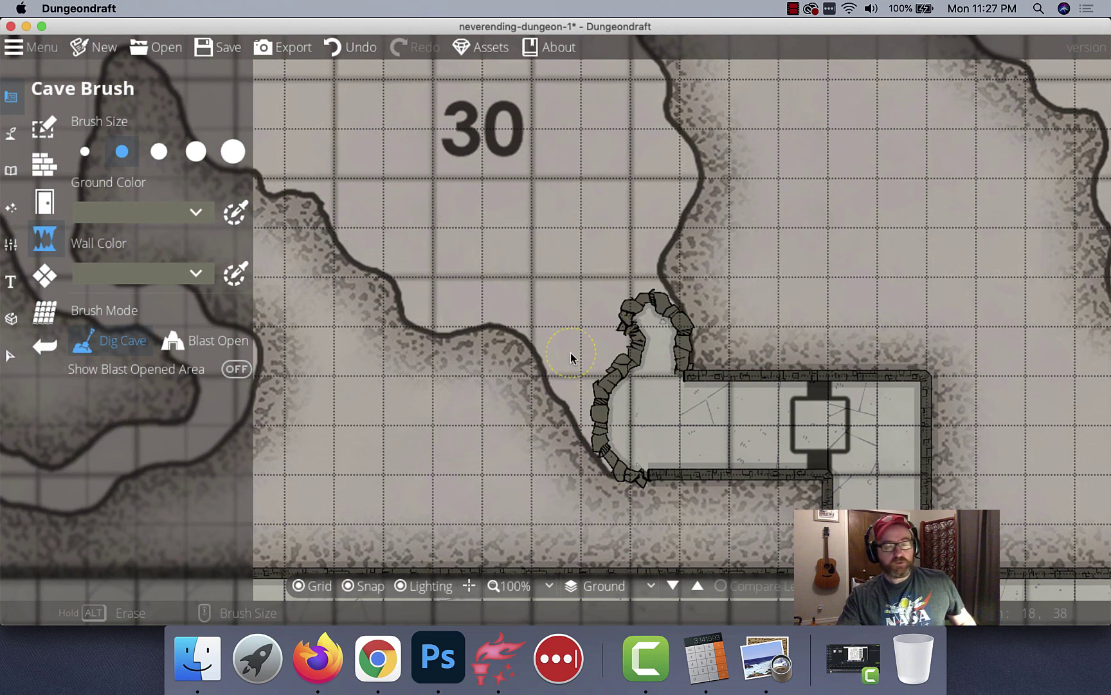
{"action": "key", "text": "super+s"}
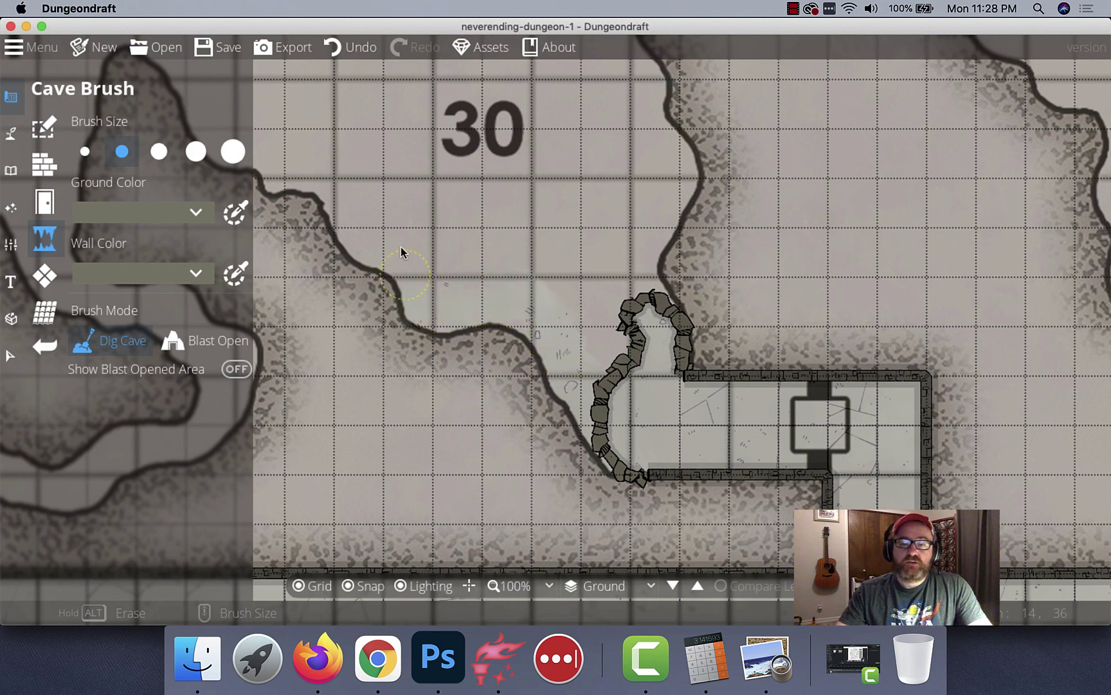
Dig along cave 30's lower wall, around the rock spur beside cave 31 and into the first bend of the winding passage.
{"action": "mouse_move", "coordinate": [351, 222]}
{"action": "left_mouse_down"}
{"action": "mouse_move", "coordinate": [345, 209]}
{"action": "mouse_move", "coordinate": [353, 234]}
{"action": "mouse_move", "coordinate": [699, 511]}
{"action": "left_mouse_up"}
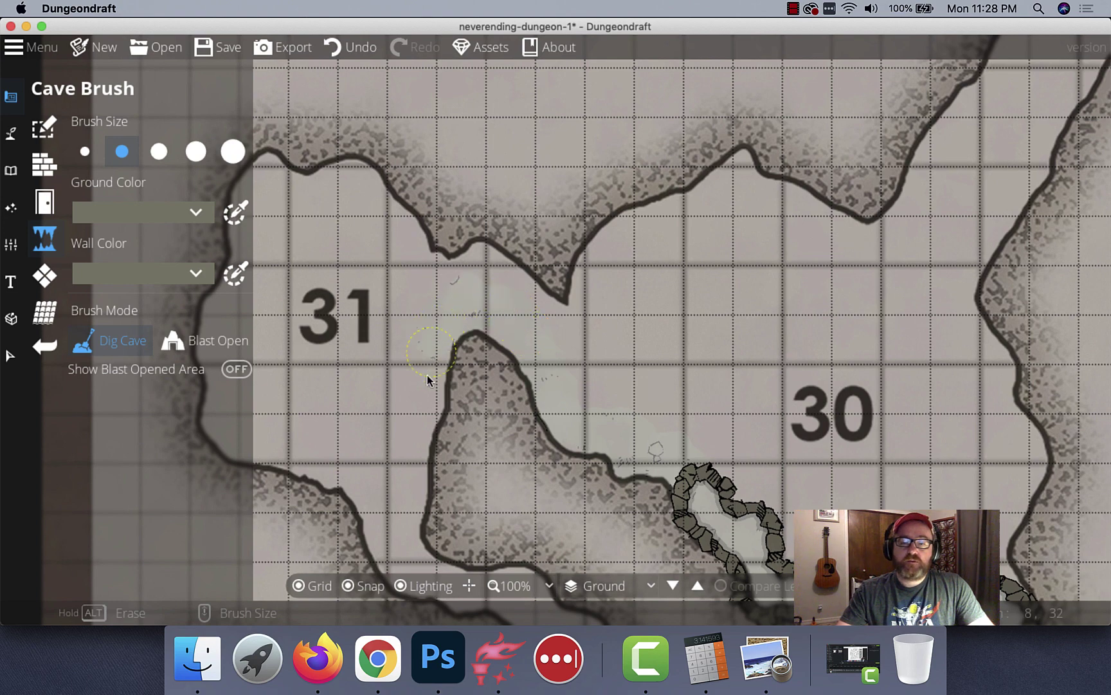
{"action": "left_click_drag", "start_coordinate": [410, 462], "coordinate": [409, 536]}
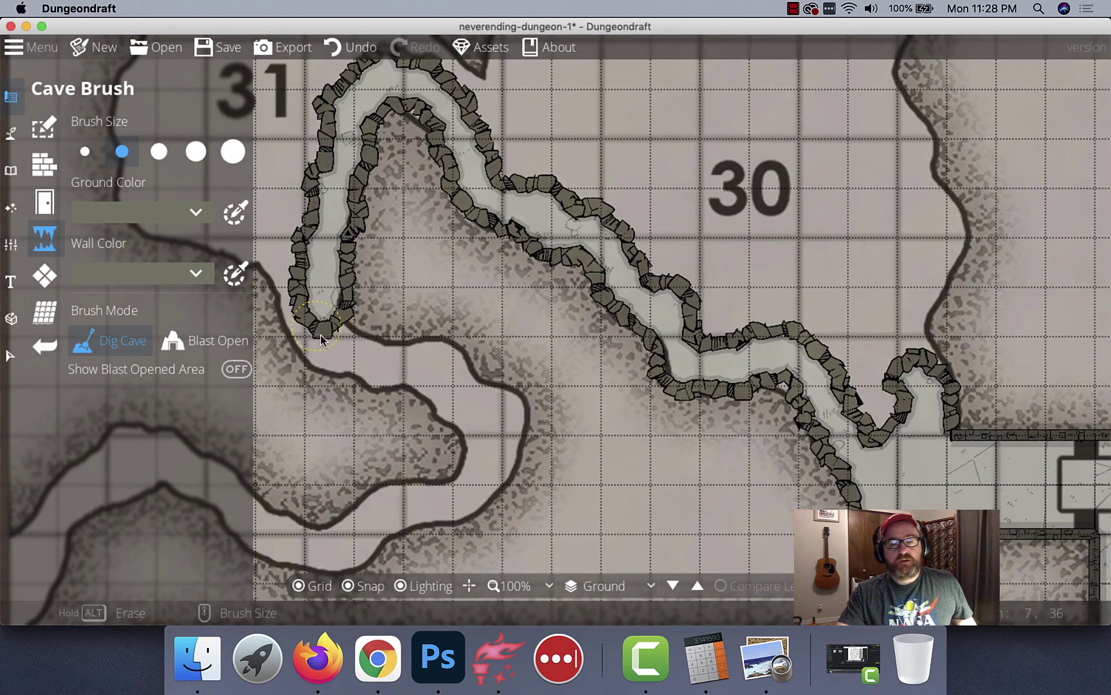
{"action": "mouse_move", "coordinate": [382, 371]}
{"action": "left_mouse_down"}
{"action": "mouse_move", "coordinate": [444, 366]}
{"action": "mouse_move", "coordinate": [504, 414]}
{"action": "mouse_move", "coordinate": [499, 443]}
{"action": "mouse_move", "coordinate": [459, 494]}
{"action": "left_mouse_up"}
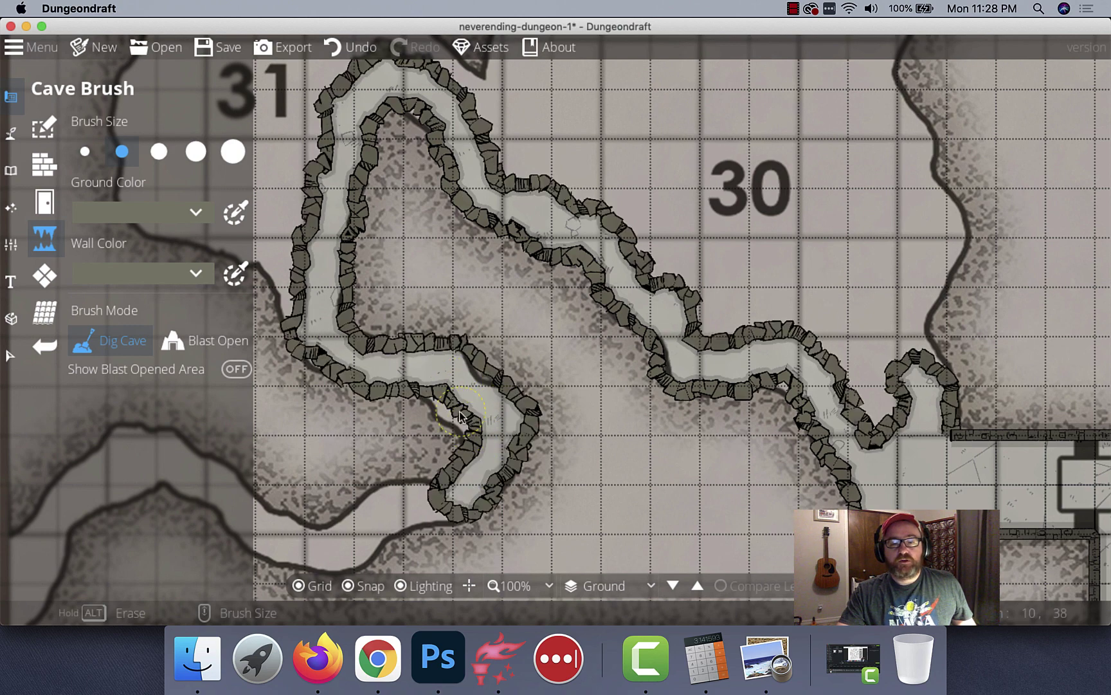
Dig the rest of the winding passage out past the map's edge, widening it to match the traced walls.
{"action": "left_click_drag", "start_coordinate": [481, 439], "coordinate": [724, 293]}
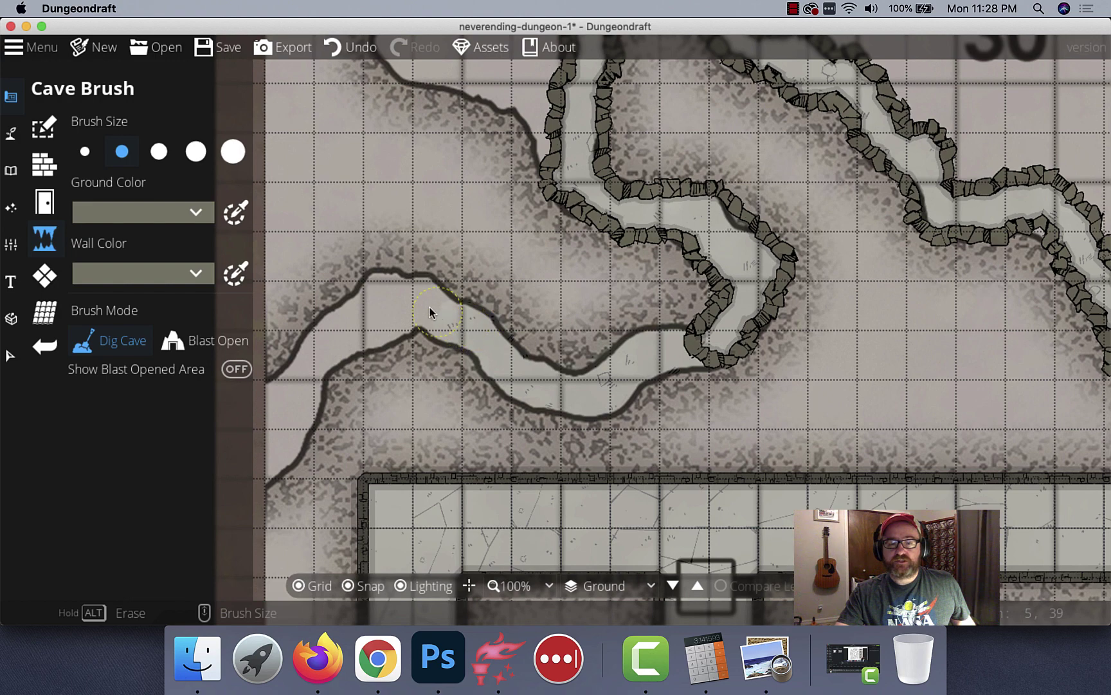
{"action": "mouse_move", "coordinate": [382, 291]}
{"action": "left_mouse_down"}
{"action": "mouse_move", "coordinate": [369, 295]}
{"action": "mouse_move", "coordinate": [392, 320]}
{"action": "mouse_move", "coordinate": [370, 329]}
{"action": "left_mouse_up"}
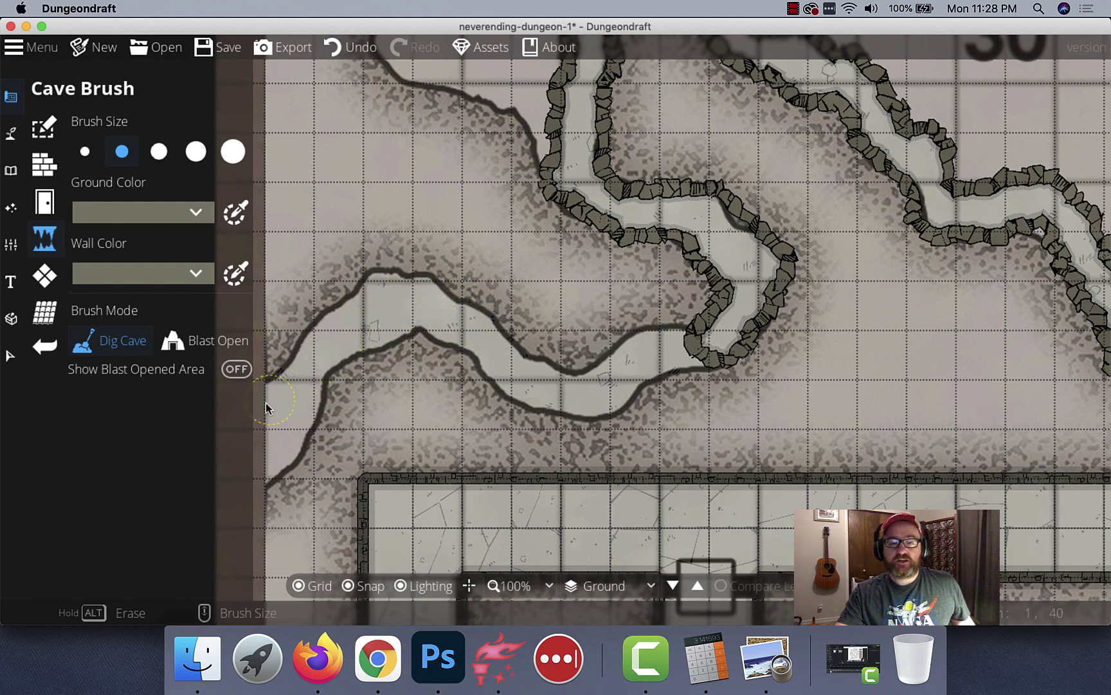
{"action": "left_click_drag", "start_coordinate": [265, 456], "coordinate": [280, 466]}
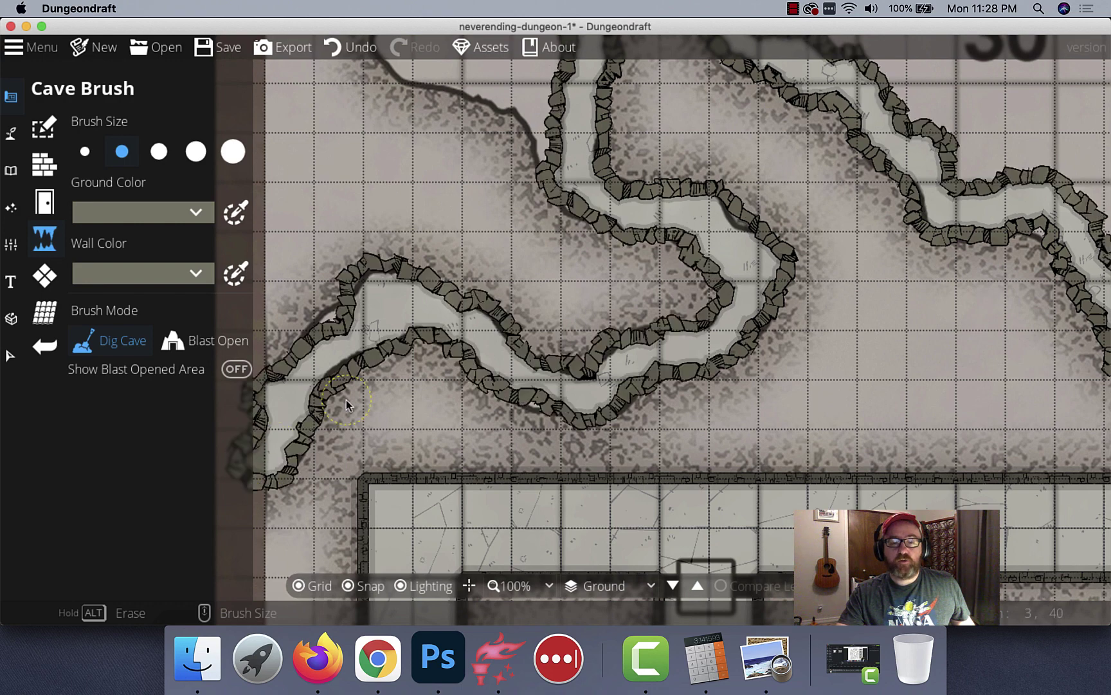
{"action": "left_click_drag", "start_coordinate": [388, 383], "coordinate": [522, 361]}
{"action": "scroll", "coordinate": [523, 364], "scroll_direction": "left", "scroll_amount": 5}
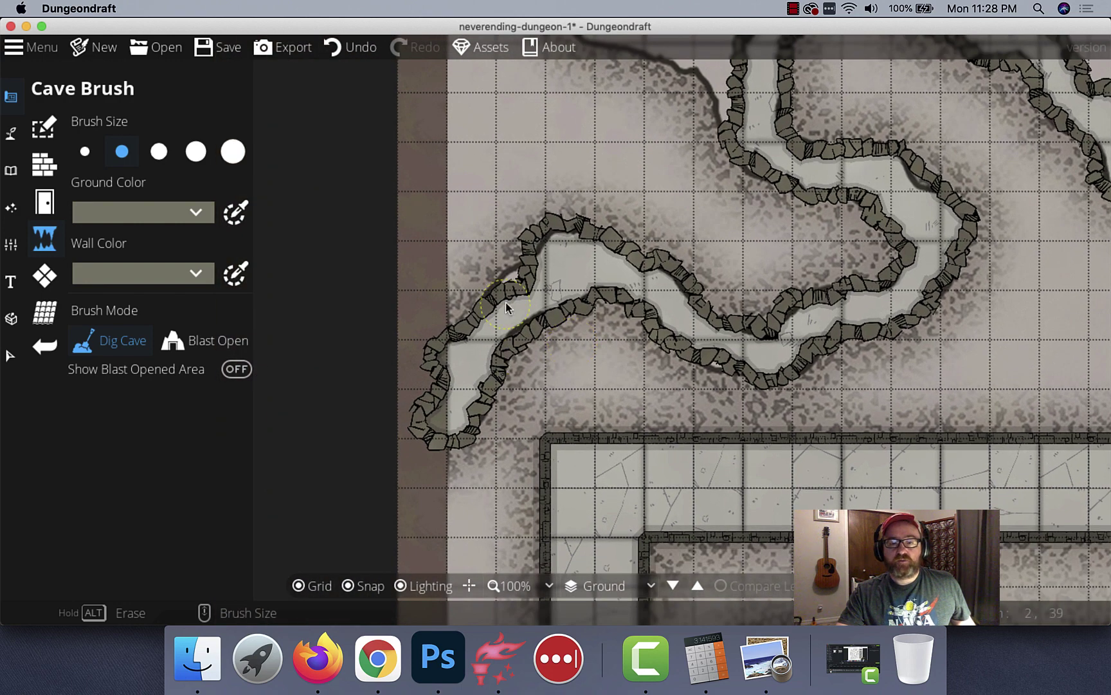
{"action": "left_click_drag", "start_coordinate": [436, 395], "coordinate": [430, 376]}
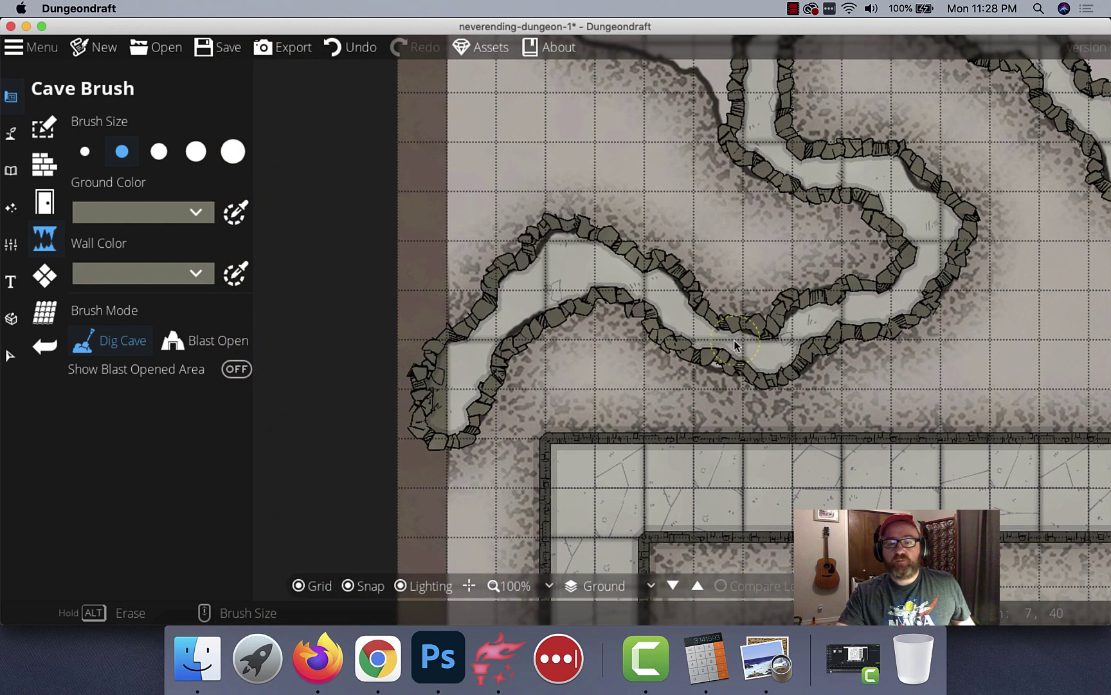
Dig along the inside of cave 31's outline until it joins the opening towards cave 30.
{"action": "left_click_drag", "start_coordinate": [749, 123], "coordinate": [627, 462]}
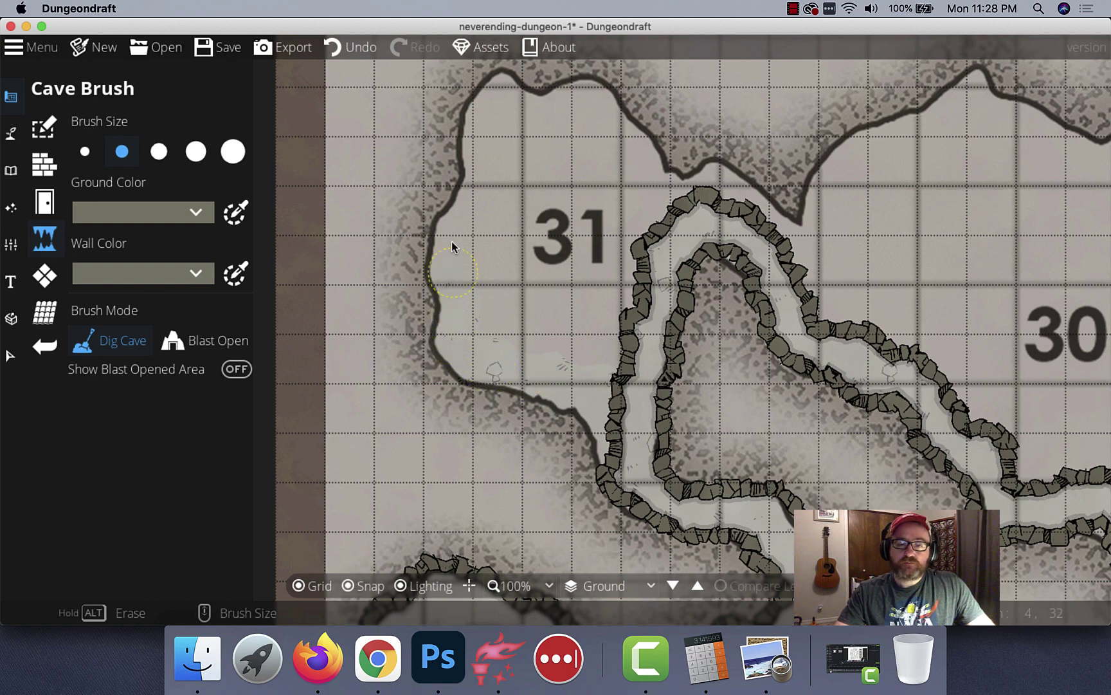
{"action": "left_click_drag", "start_coordinate": [463, 222], "coordinate": [463, 222]}
{"action": "scroll", "coordinate": [505, 399], "scroll_direction": "up", "scroll_amount": 5}
{"action": "scroll", "coordinate": [505, 399], "scroll_direction": "right", "scroll_amount": 2}
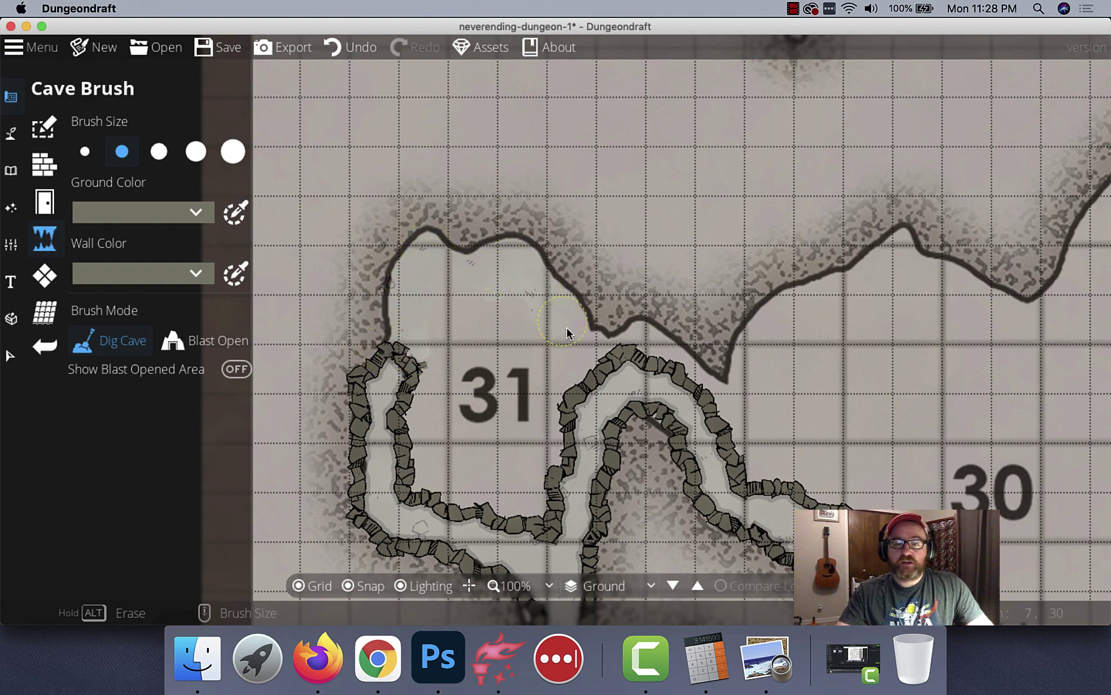
{"action": "mouse_move", "coordinate": [566, 332]}
{"action": "left_mouse_down"}
{"action": "mouse_move", "coordinate": [579, 372]}
{"action": "mouse_move", "coordinate": [556, 390]}
{"action": "mouse_move", "coordinate": [587, 395]}
{"action": "mouse_move", "coordinate": [608, 359]}
{"action": "left_mouse_up"}
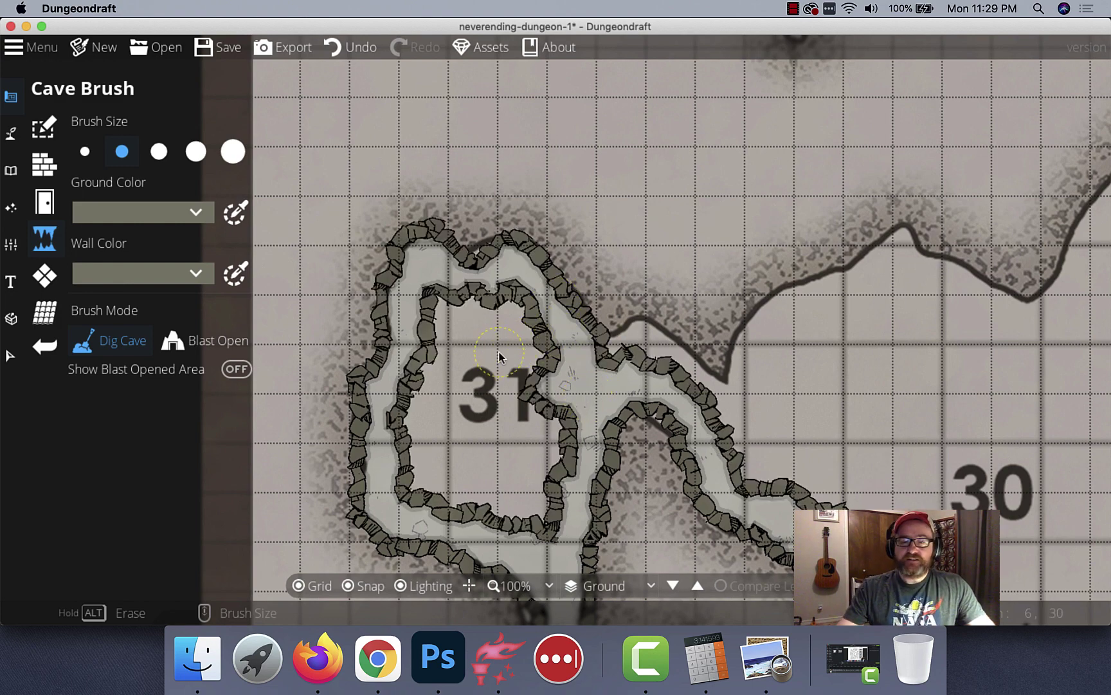
Enlarge the cave brush by one size and dig out cave 31's interior, clearing the leftover rock pieces.
{"action": "scroll", "coordinate": [500, 358], "scroll_direction": "up", "scroll_amount": 1}
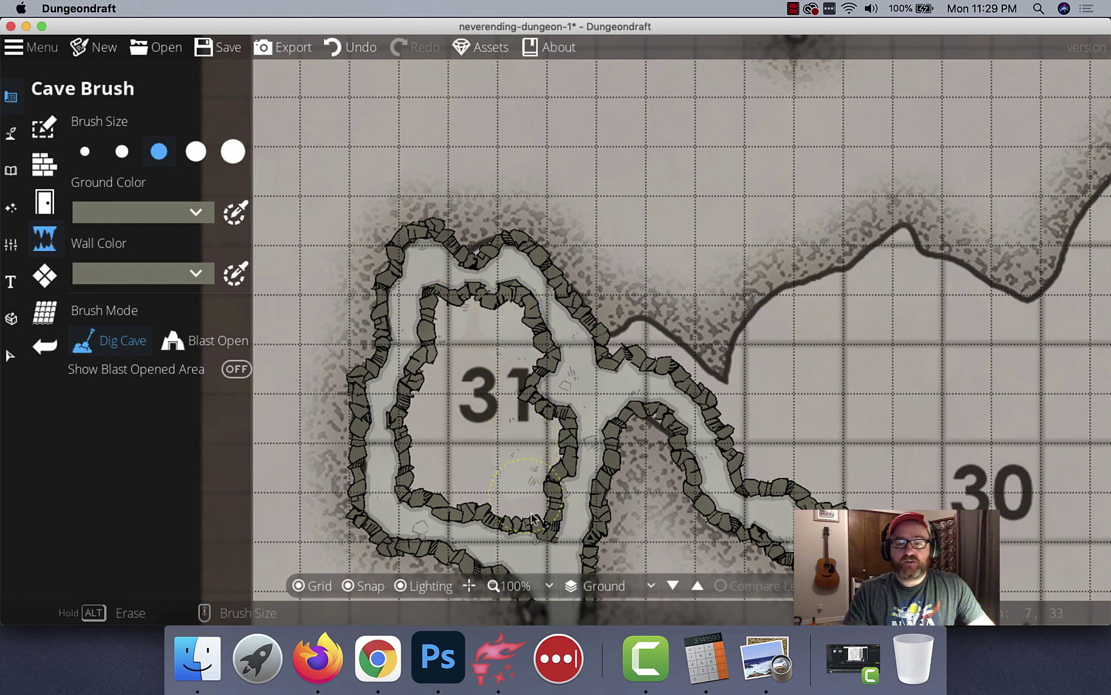
{"action": "left_click_drag", "start_coordinate": [531, 518], "coordinate": [432, 478]}
{"action": "left_click_drag", "start_coordinate": [431, 425], "coordinate": [463, 342]}
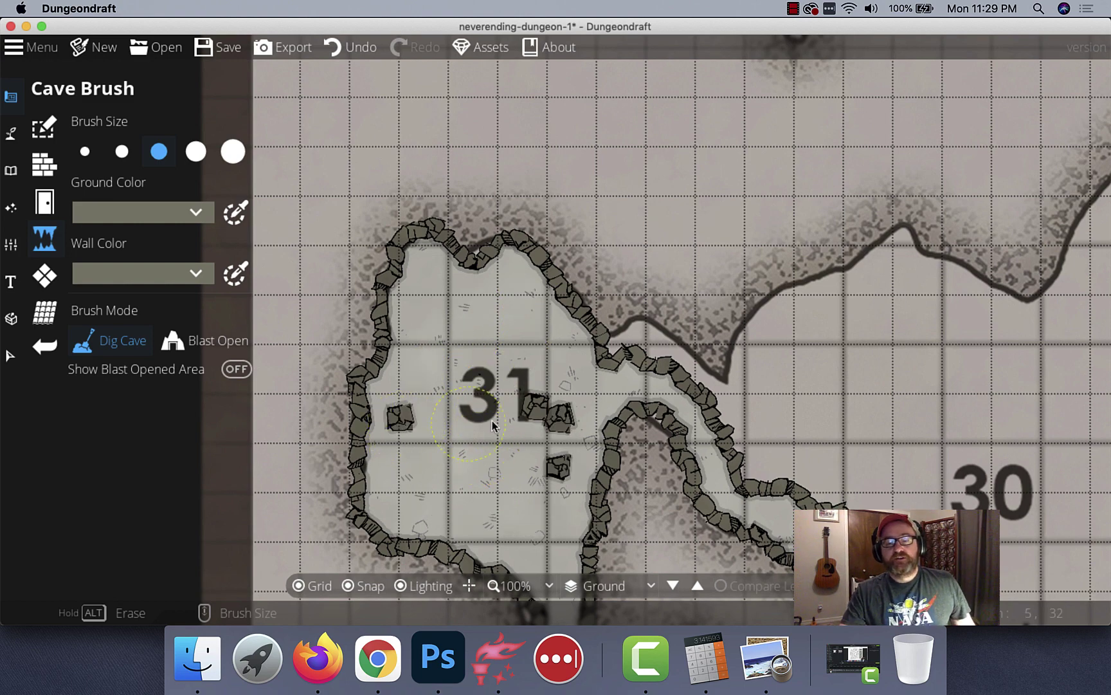
{"action": "left_click_drag", "start_coordinate": [543, 417], "coordinate": [548, 424]}
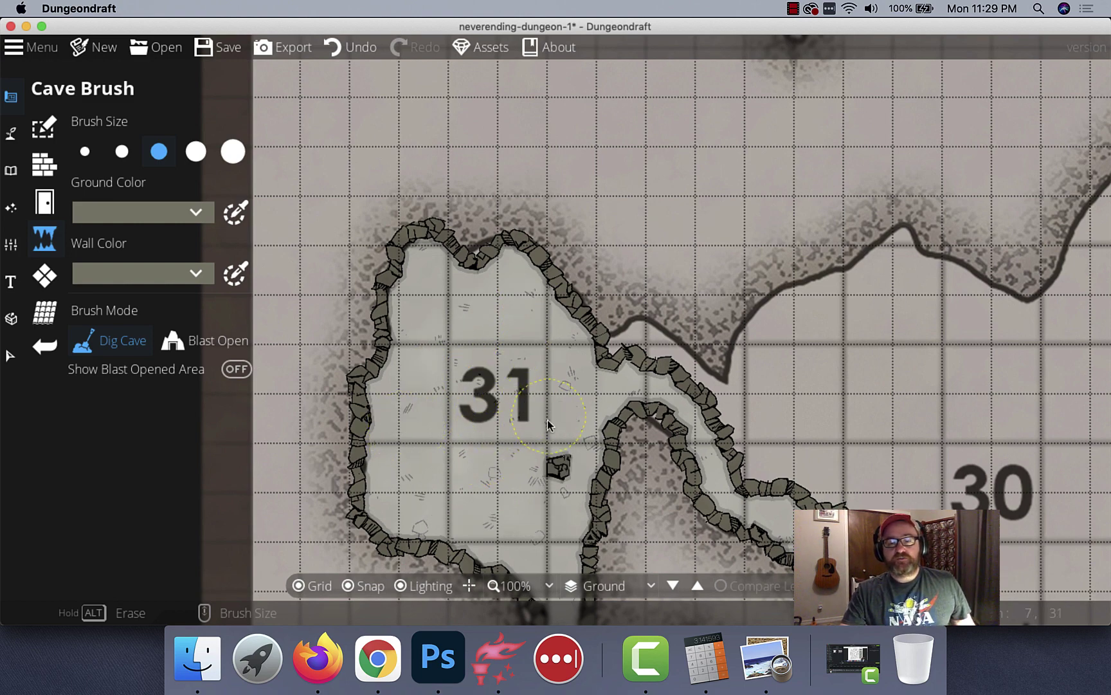
{"action": "left_click", "coordinate": [546, 469]}
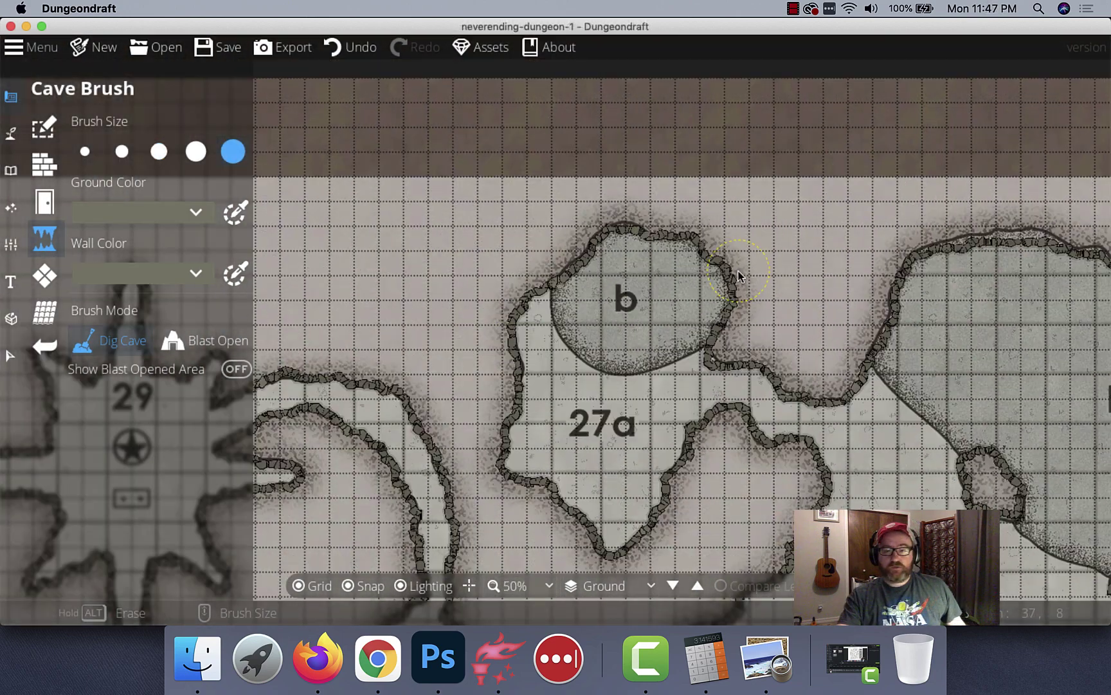
Lower the trace image's opacity to 0.01 and look over the drawn rooms, corridors and caves.
{"action": "scroll", "coordinate": [738, 275], "scroll_direction": "down", "scroll_amount": 2}
{"action": "scroll", "coordinate": [733, 354], "scroll_direction": "down", "scroll_amount": 5}
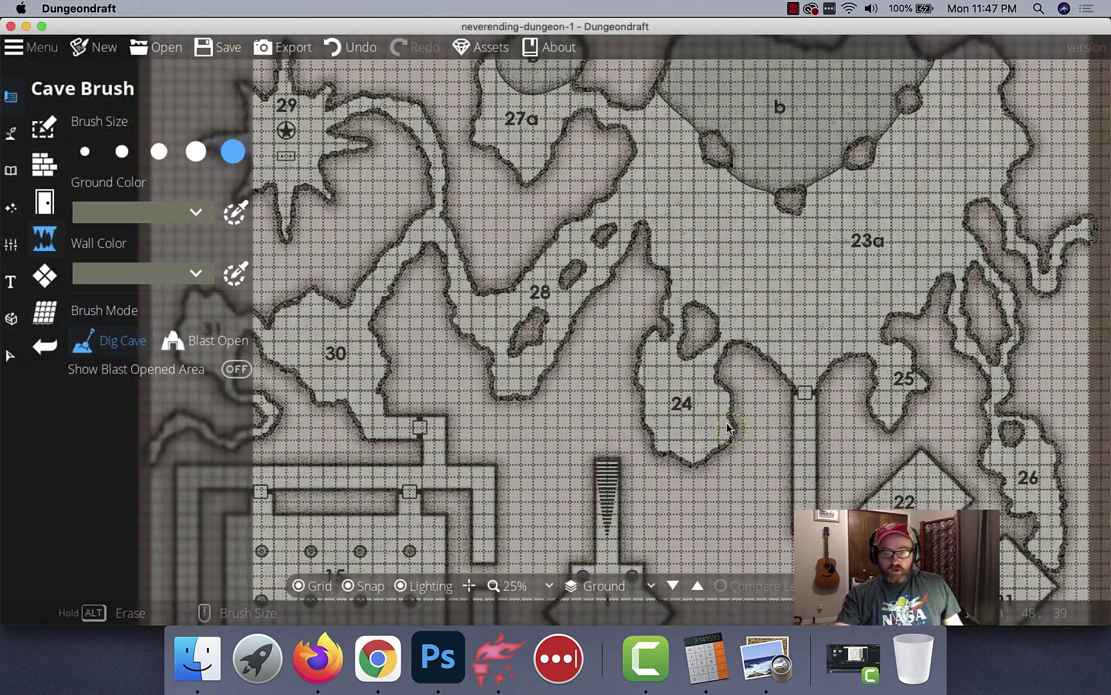
{"action": "scroll", "coordinate": [726, 428], "scroll_direction": "down", "scroll_amount": 5}
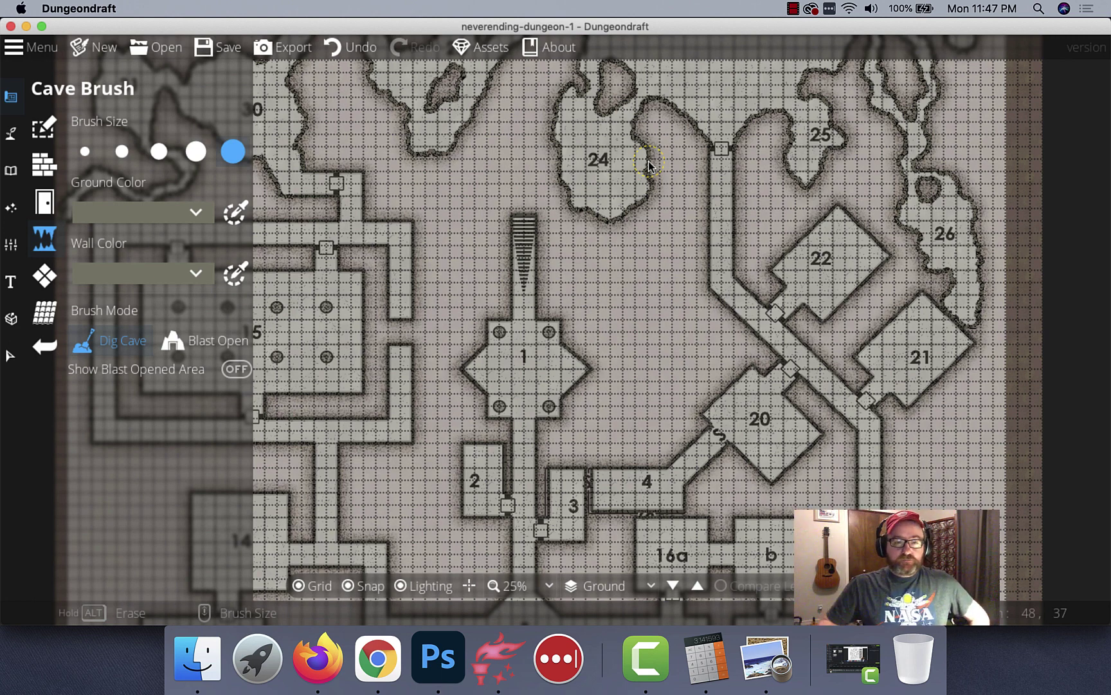
{"action": "left_click", "coordinate": [12, 243]}
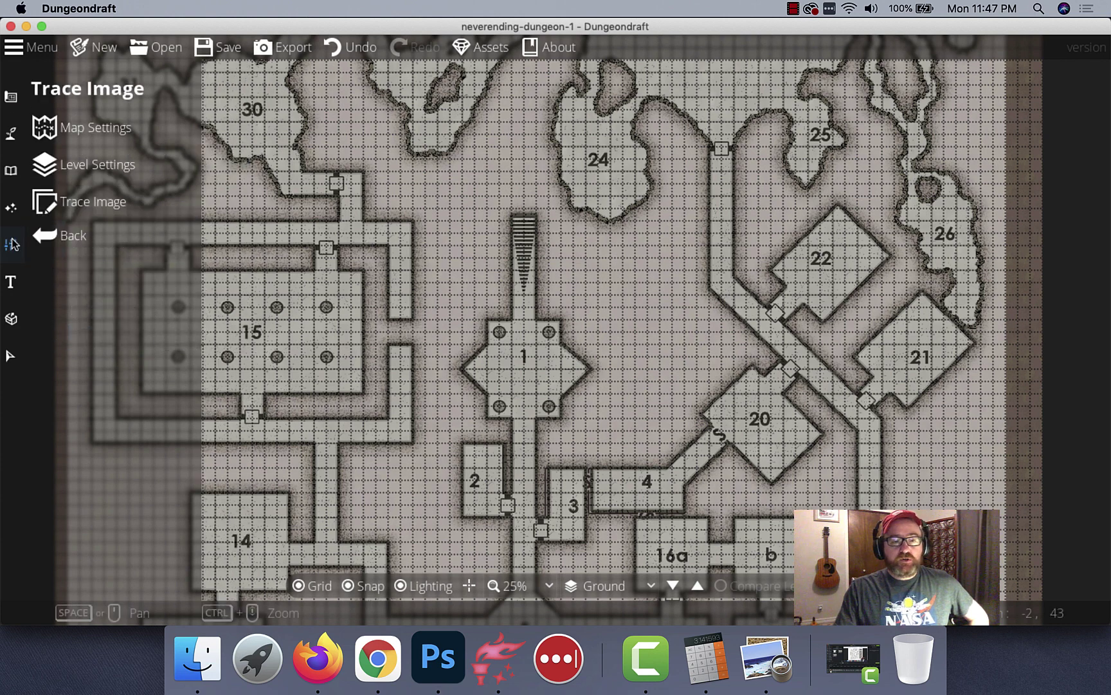
{"action": "left_click", "coordinate": [84, 207]}
{"action": "left_click_drag", "start_coordinate": [149, 283], "coordinate": [76, 285]}
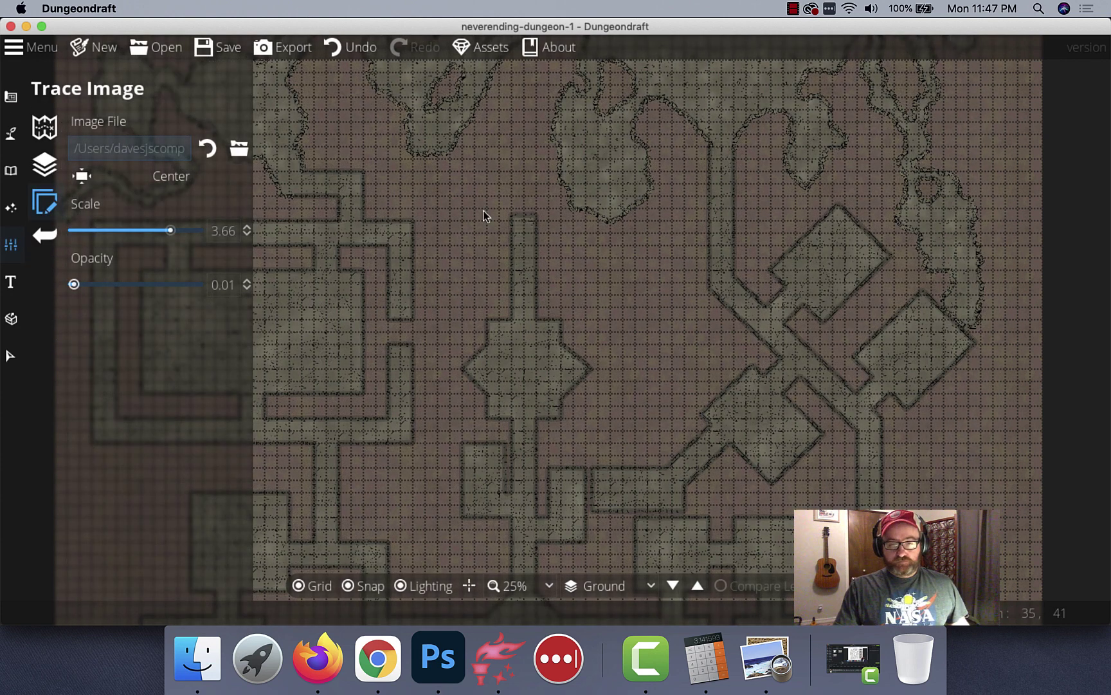
{"action": "mouse_move", "coordinate": [484, 216]}
{"action": "left_mouse_down"}
{"action": "mouse_move", "coordinate": [585, 420]}
{"action": "mouse_move", "coordinate": [617, 236]}
{"action": "mouse_move", "coordinate": [593, 50]}
{"action": "left_mouse_up"}
{"action": "mouse_move", "coordinate": [641, 361]}
{"action": "left_mouse_down"}
{"action": "mouse_move", "coordinate": [575, 164]}
{"action": "mouse_move", "coordinate": [639, 225]}
{"action": "left_mouse_up"}
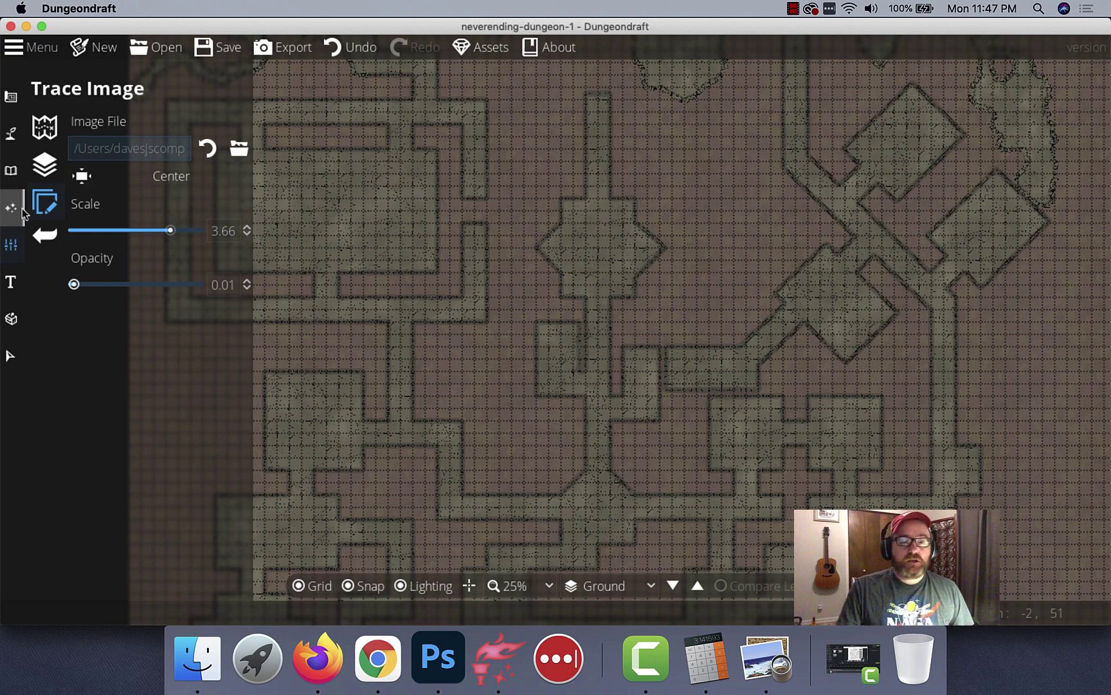
Set the trace image's opacity to 0.5.
{"action": "left_click", "coordinate": [10, 245]}
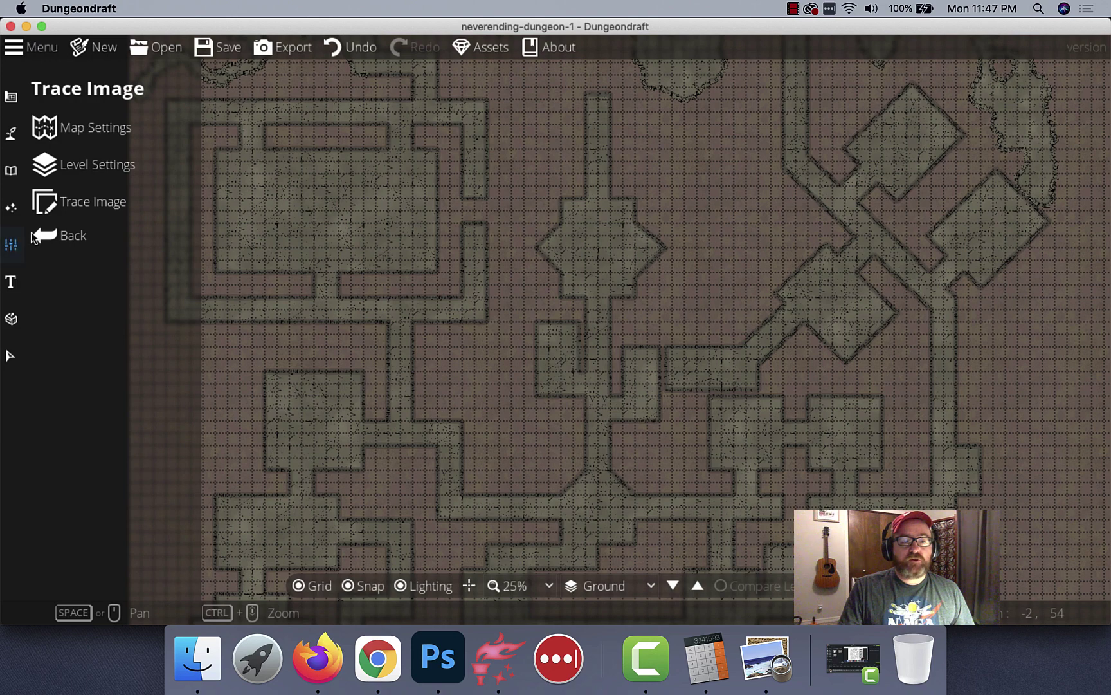
{"action": "left_click", "coordinate": [85, 204]}
{"action": "left_click_drag", "start_coordinate": [74, 286], "coordinate": [135, 286]}
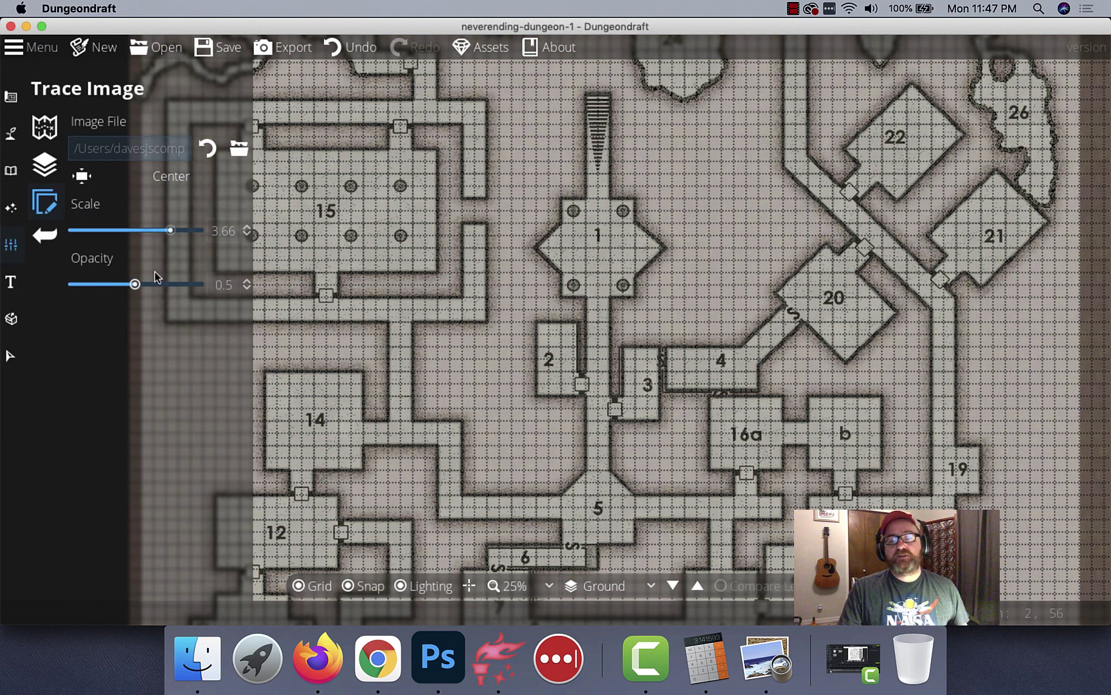